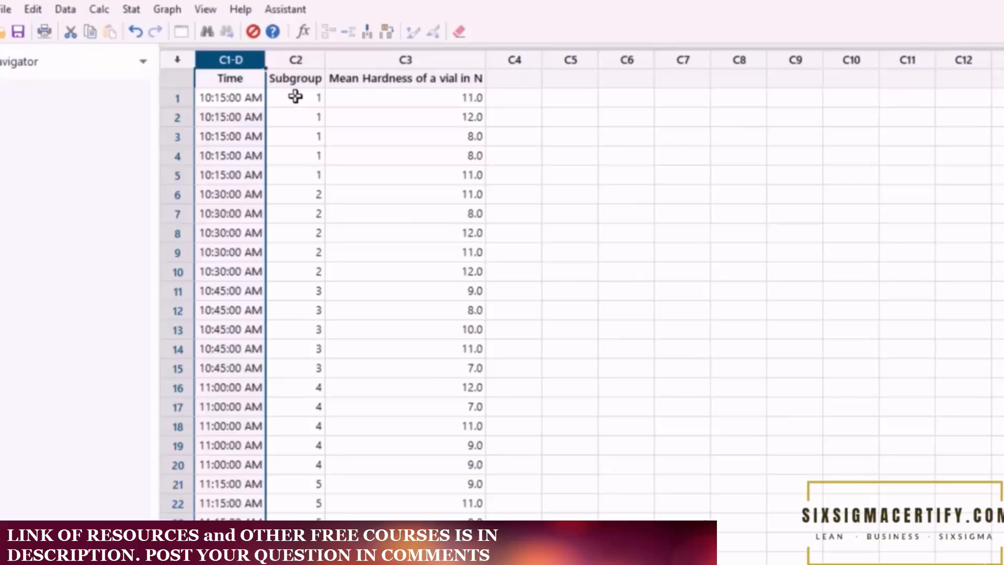
# - Examine the five rows of subgroup 1 and the Time values down the worksheet
pyautogui.moveTo(294, 98); pyautogui.dragTo(301, 184)
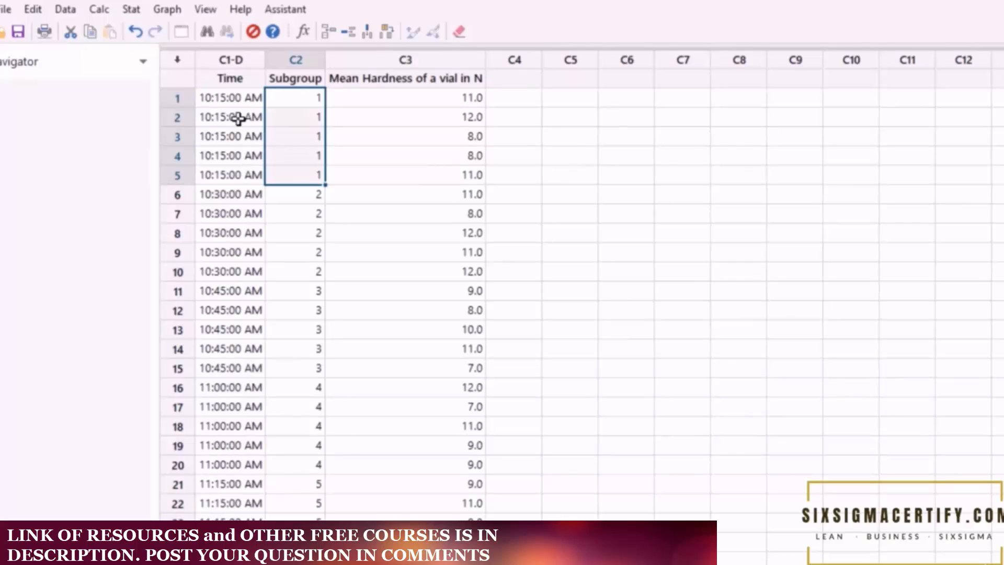
pyautogui.click(204, 98)
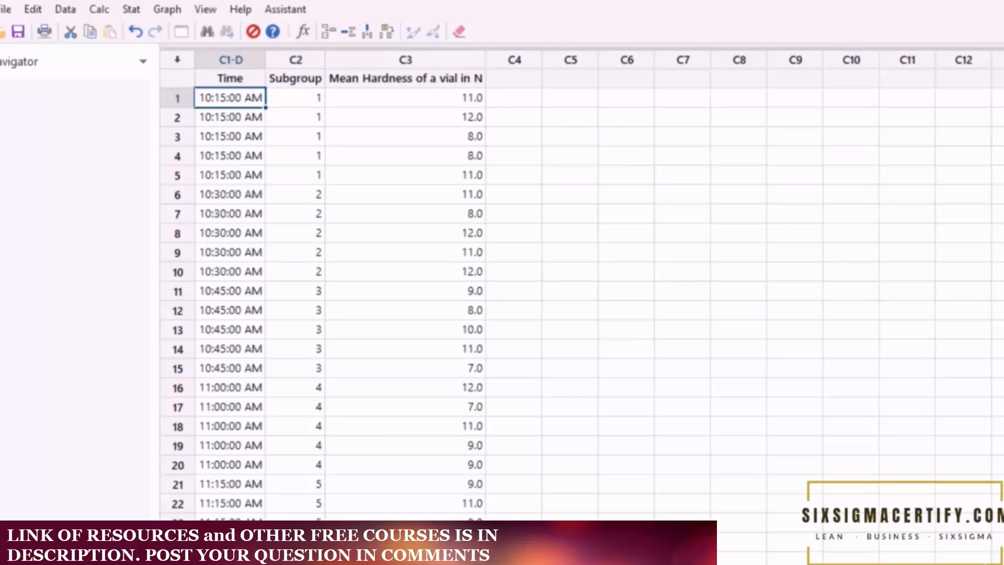
pyautogui.scroll(-13, 322, 299)
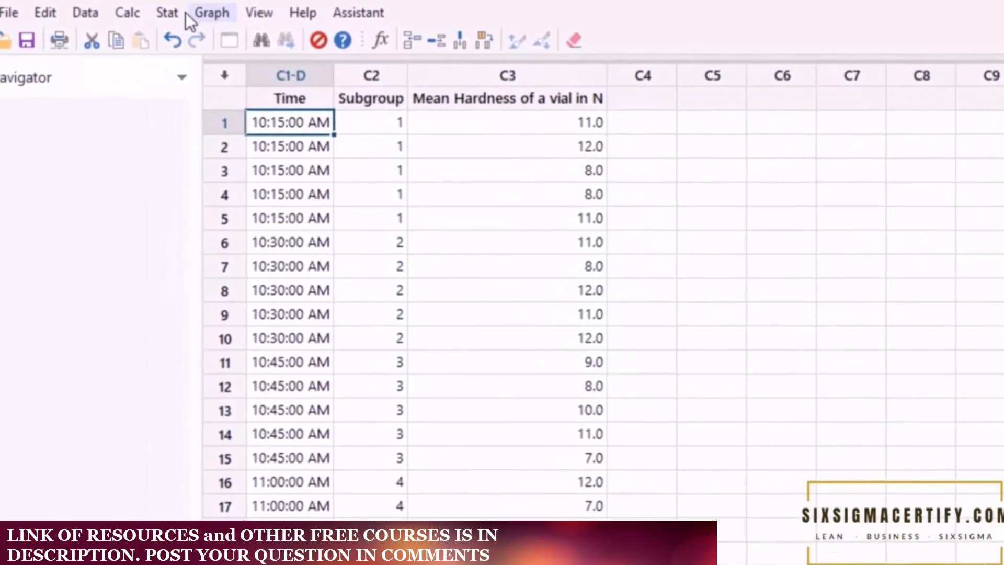
# - Start an Xbar-R chart for subgroup variables data and move its dialog clear of the worksheet data
pyautogui.click(188, 12)
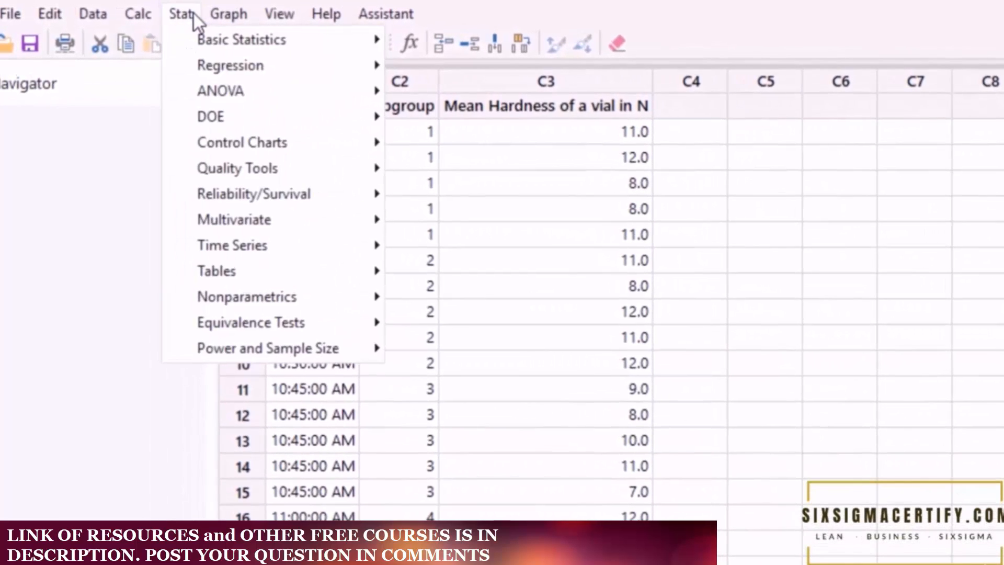
pyautogui.moveTo(213, 135)
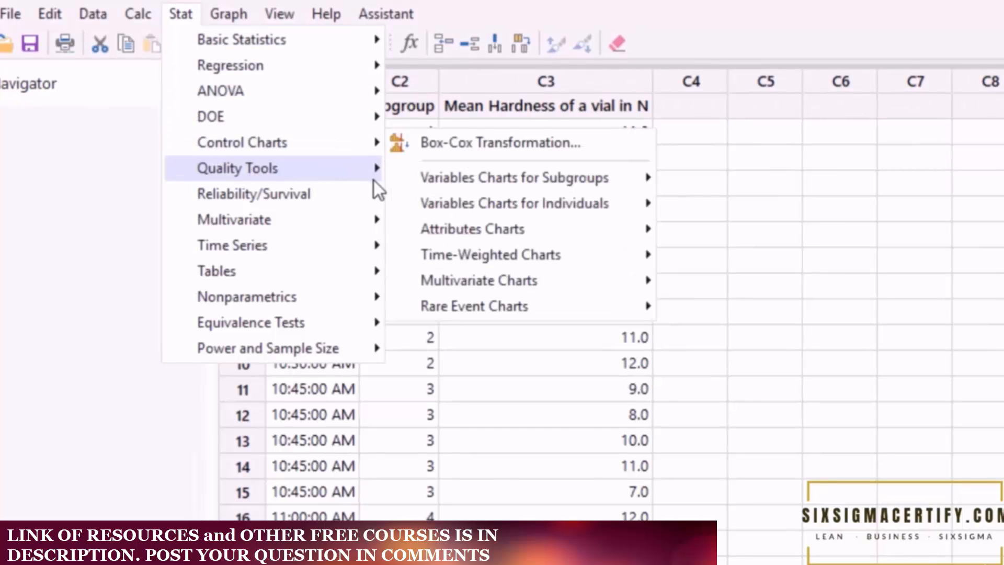
pyautogui.moveTo(401, 181)
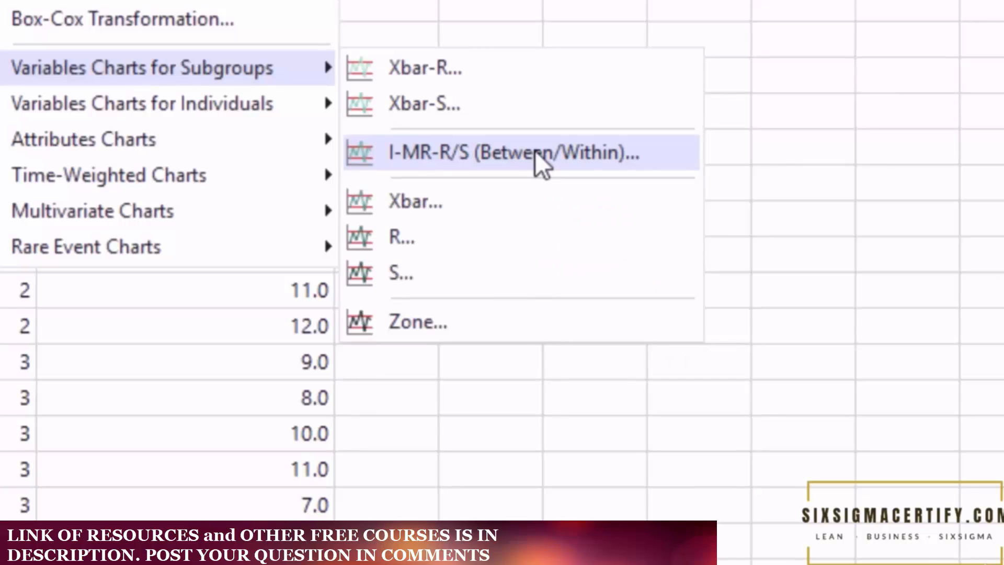
pyautogui.moveTo(261, 134)
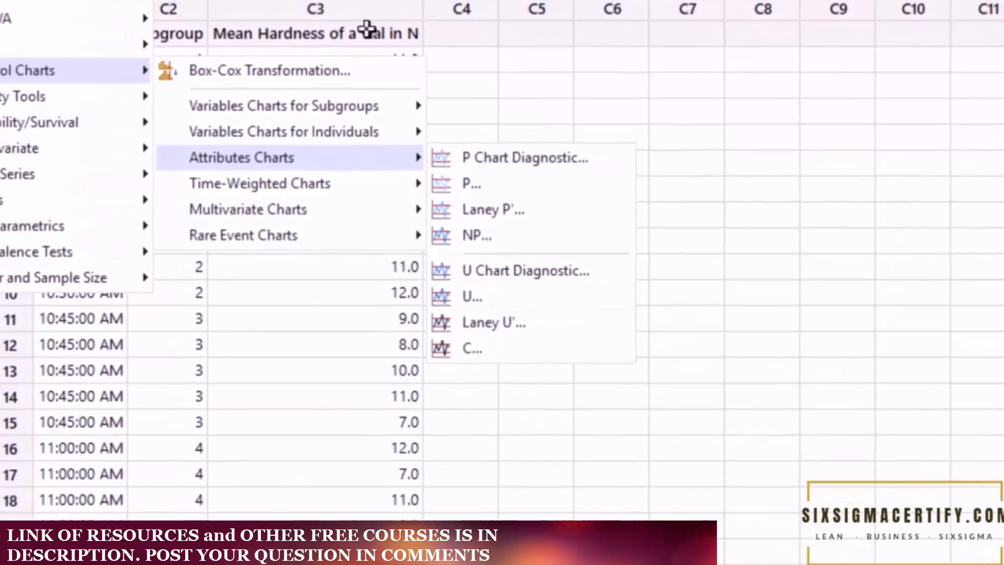
pyautogui.moveTo(299, 99)
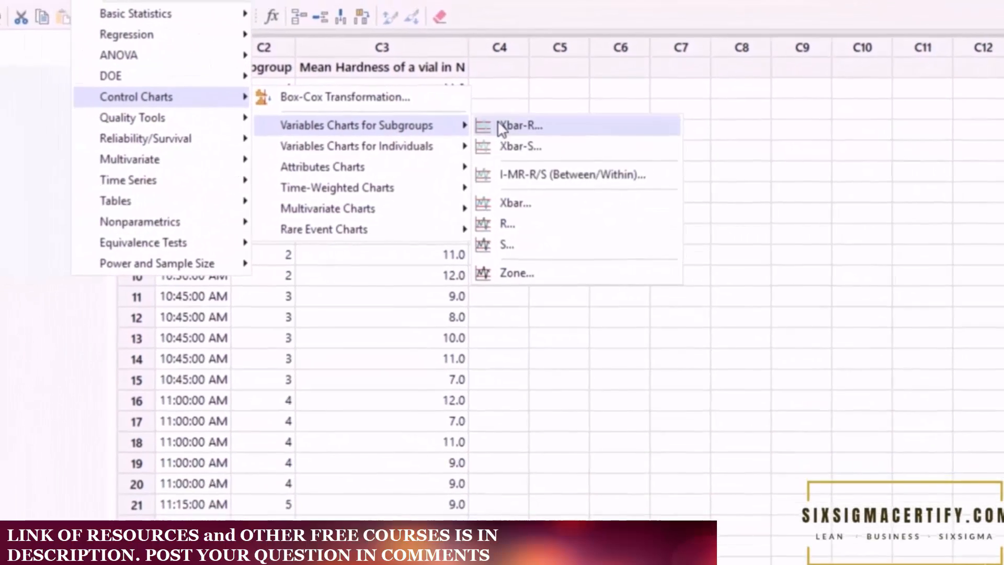
pyautogui.click(512, 121)
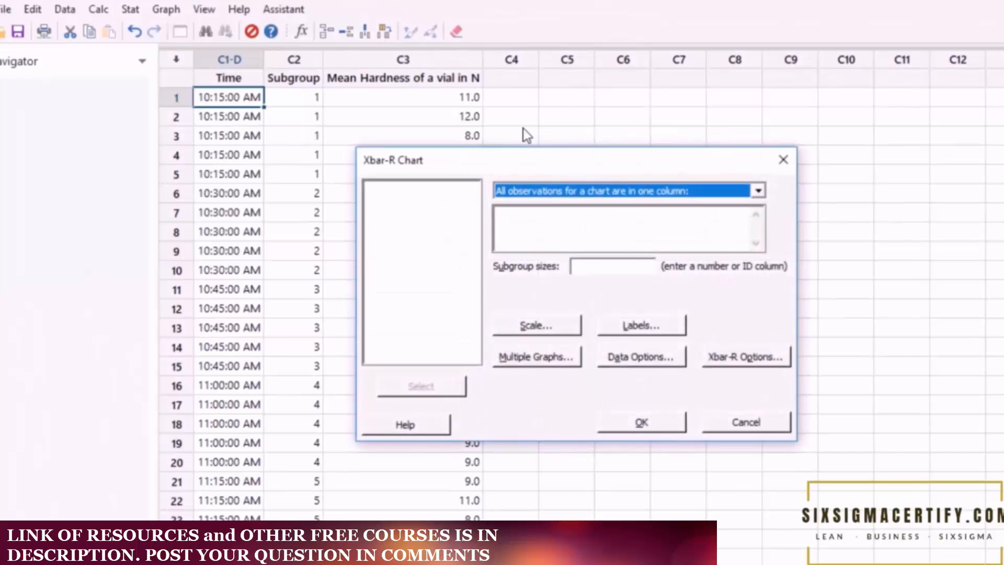
pyautogui.moveTo(517, 158); pyautogui.dragTo(684, 96)
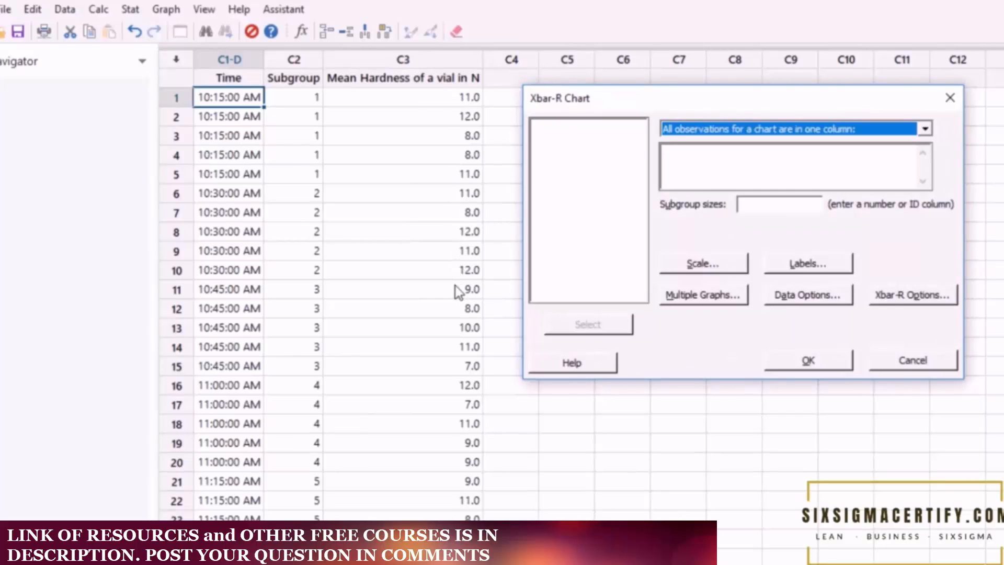
# - Set the chart to use all observations in one column, 'Mean Hardness of a vial in N', with subgroup size 5
pyautogui.click(738, 131)
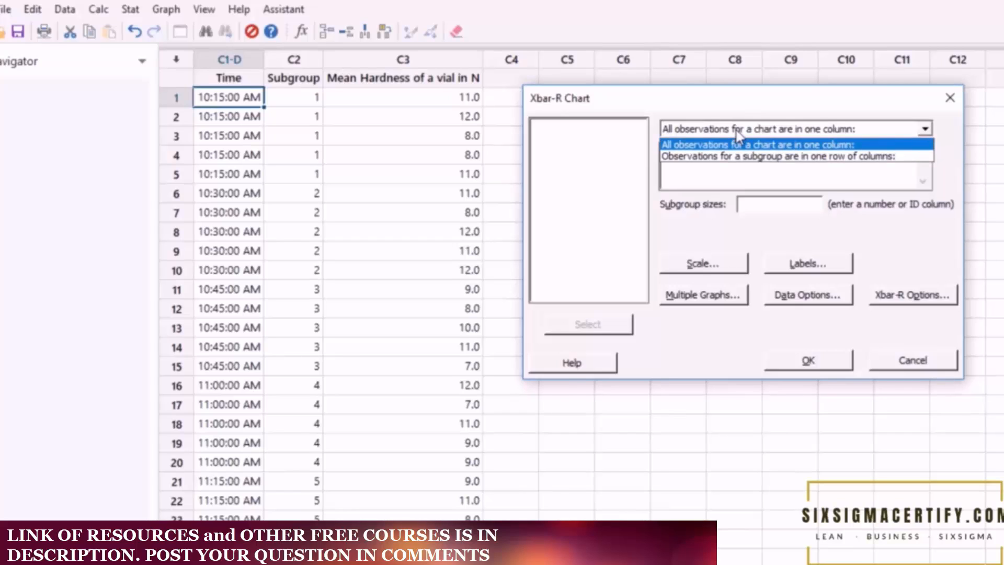
pyautogui.click(739, 144)
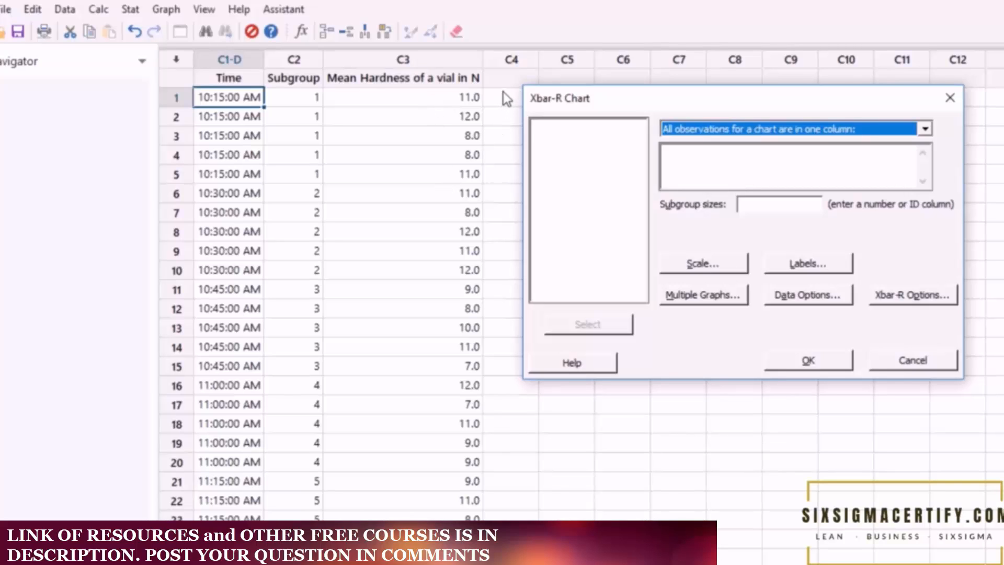
pyautogui.click(755, 131)
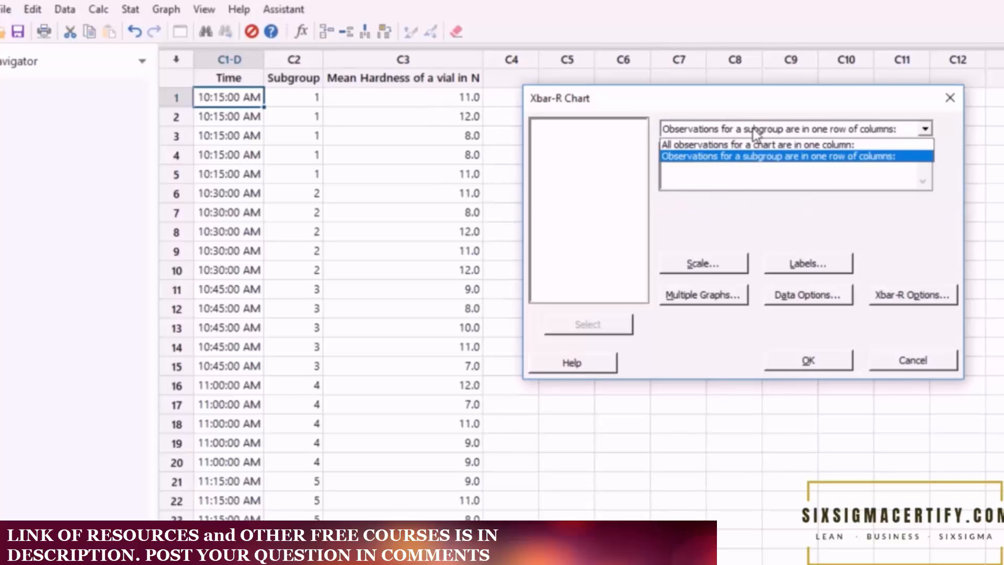
pyautogui.click(752, 156)
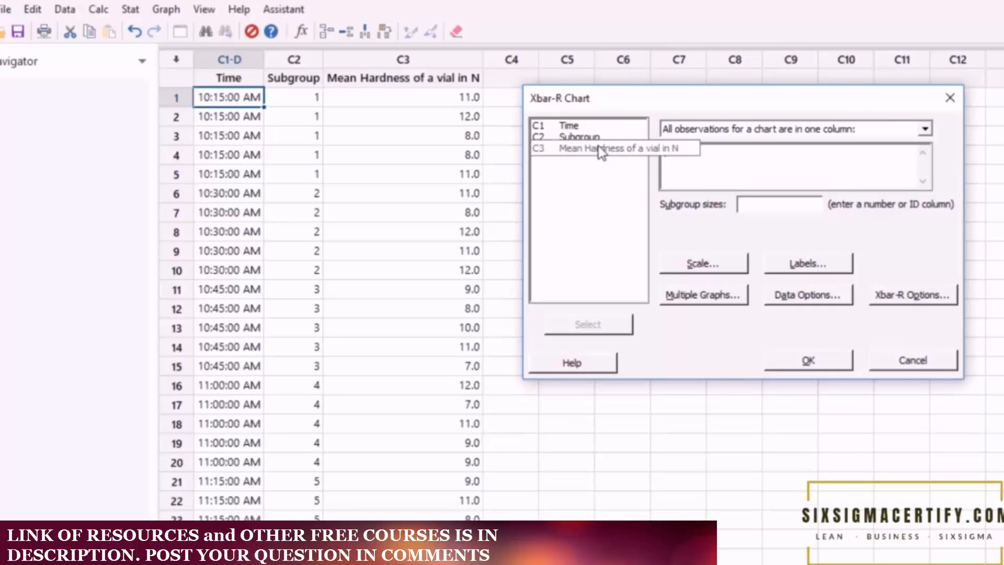
pyautogui.click(599, 147)
pyautogui.doubleClick(599, 147)
pyautogui.click(759, 207)
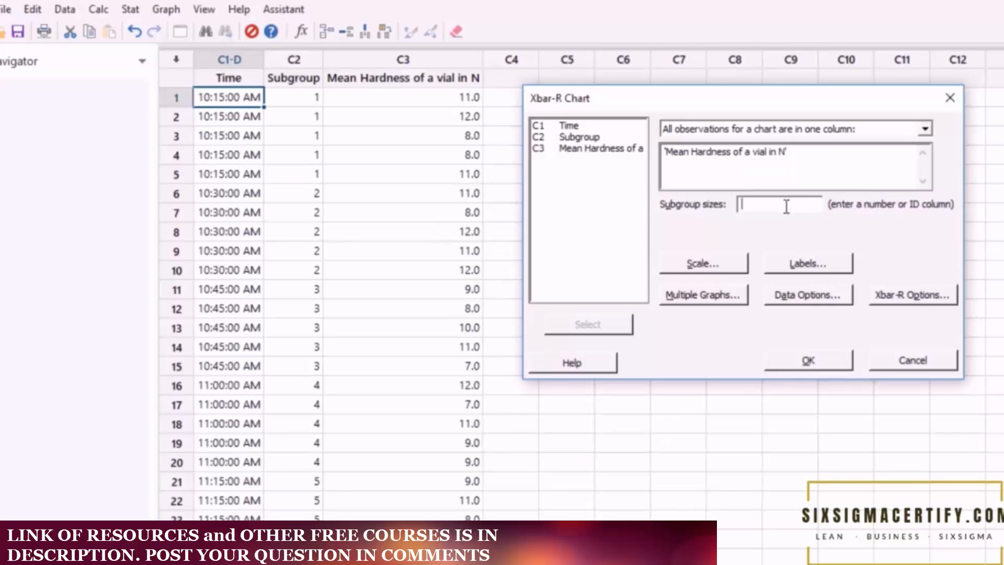
pyautogui.write('5')
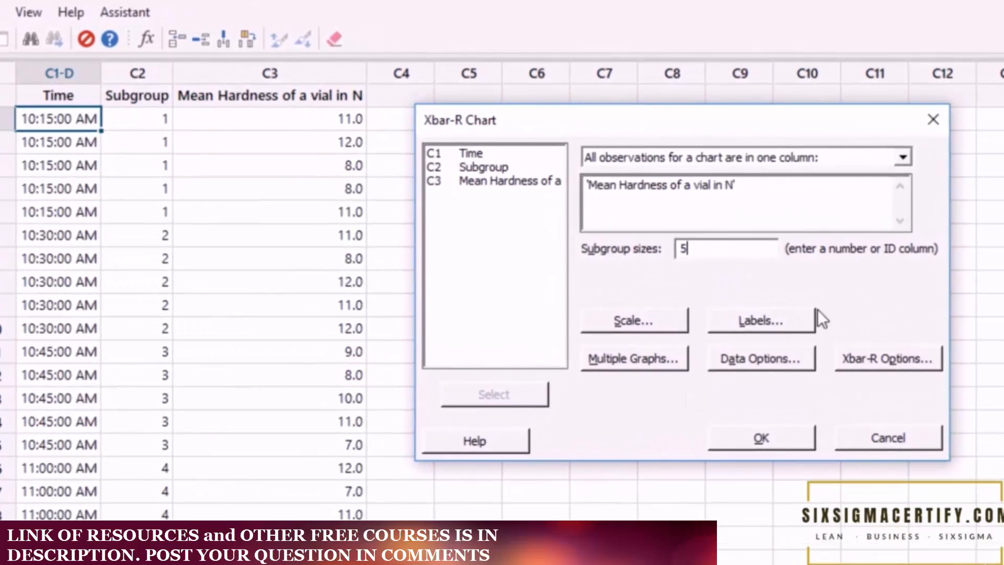
# - Title the chart "mean hardness of vial in different time" and generate it
pyautogui.click(770, 316)
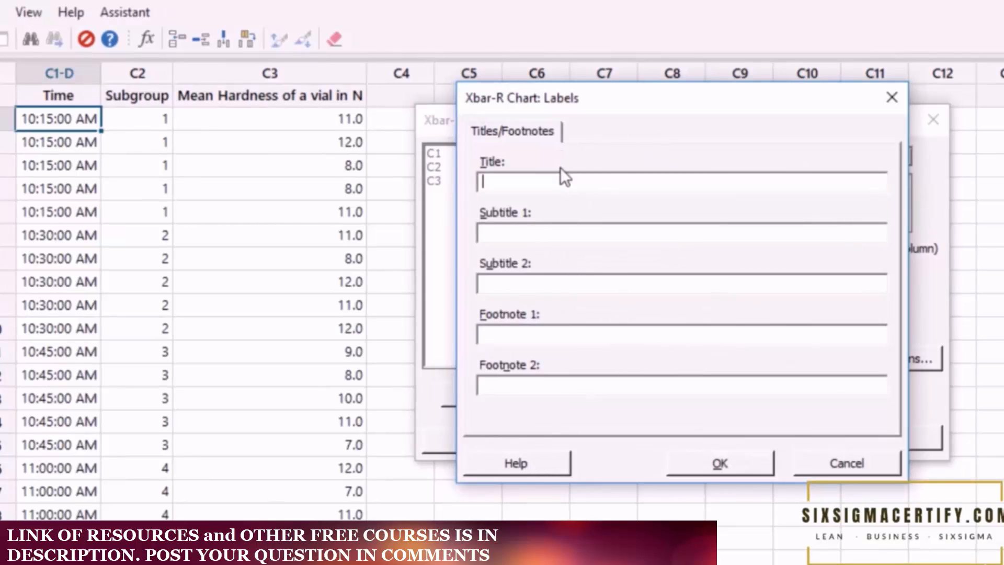
pyautogui.write('mean hardness of vial in d')
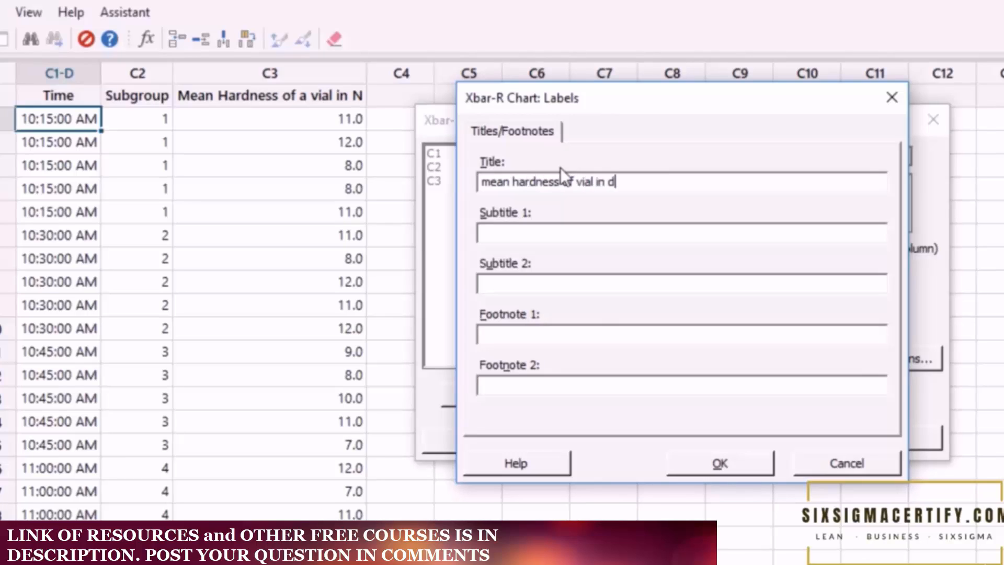
pyautogui.write('ifferent time')
pyautogui.click(686, 466)
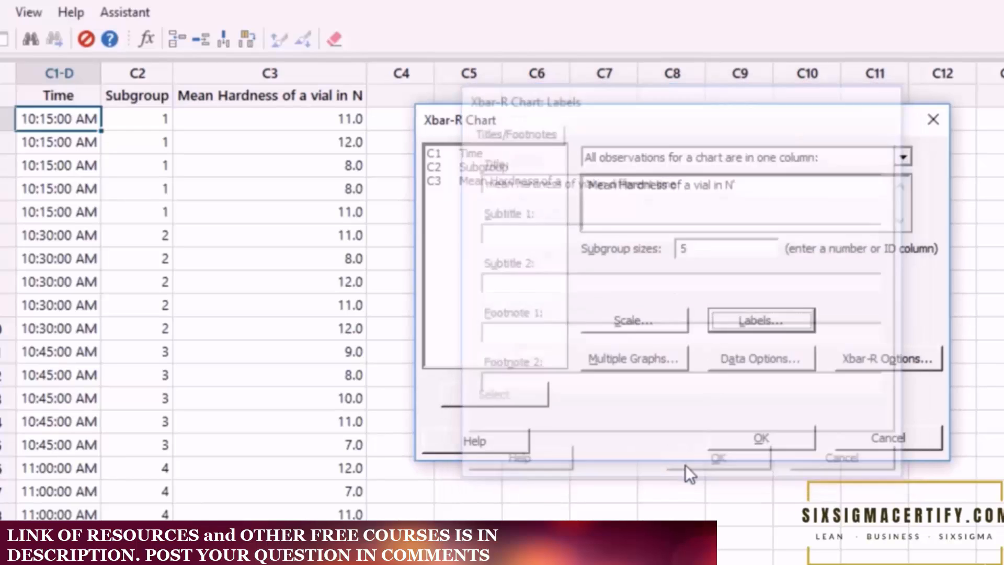
pyautogui.click(742, 434)
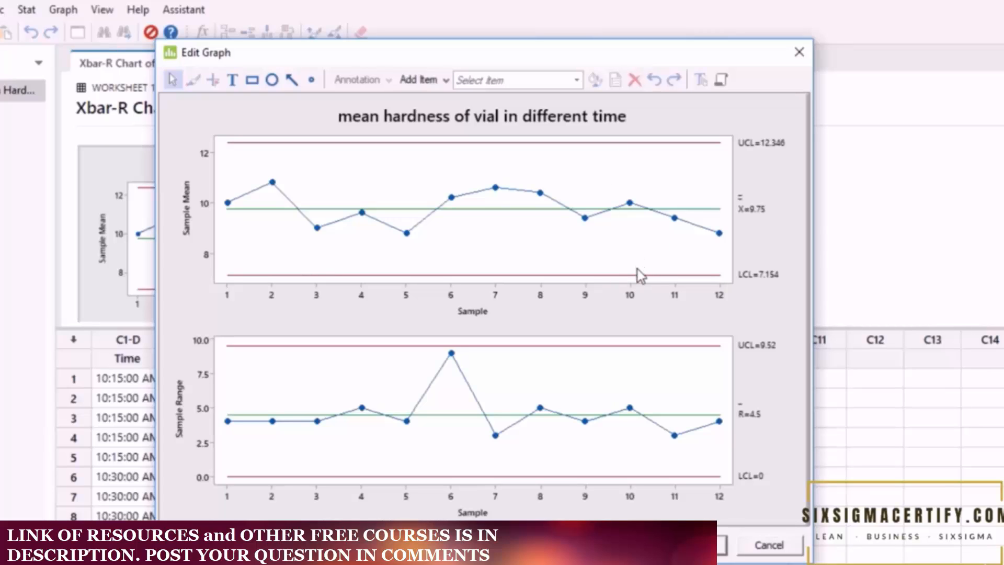
# - Change the Sample Mean chart's x scale from index to time stamps taken from the Time column
pyautogui.moveTo(453, 357)
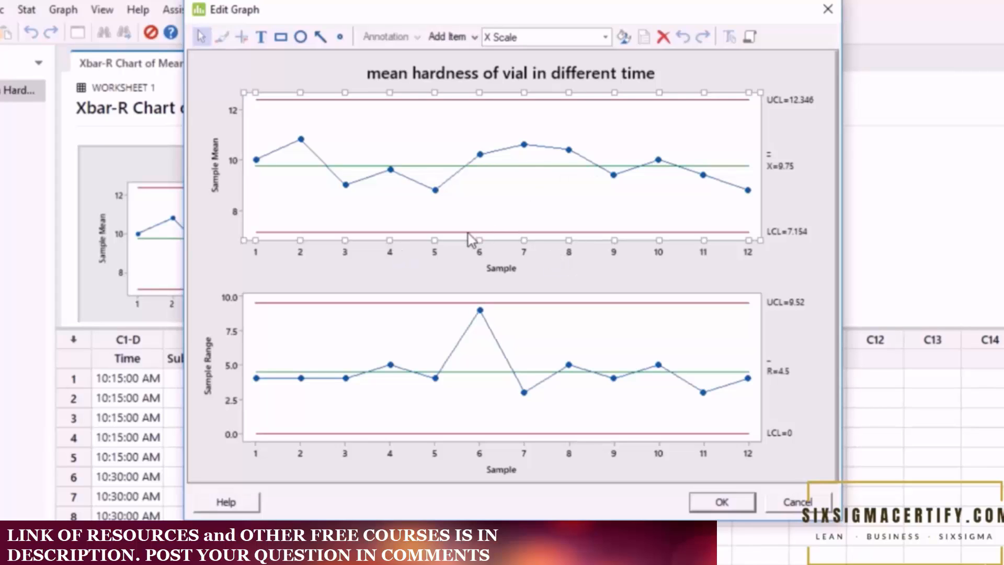
pyautogui.doubleClick(436, 247)
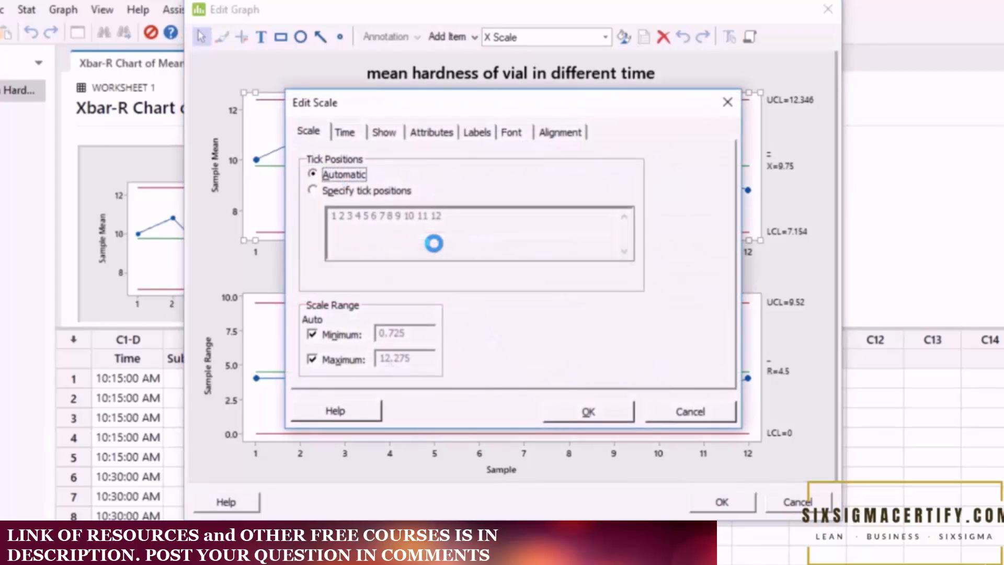
pyautogui.click(360, 130)
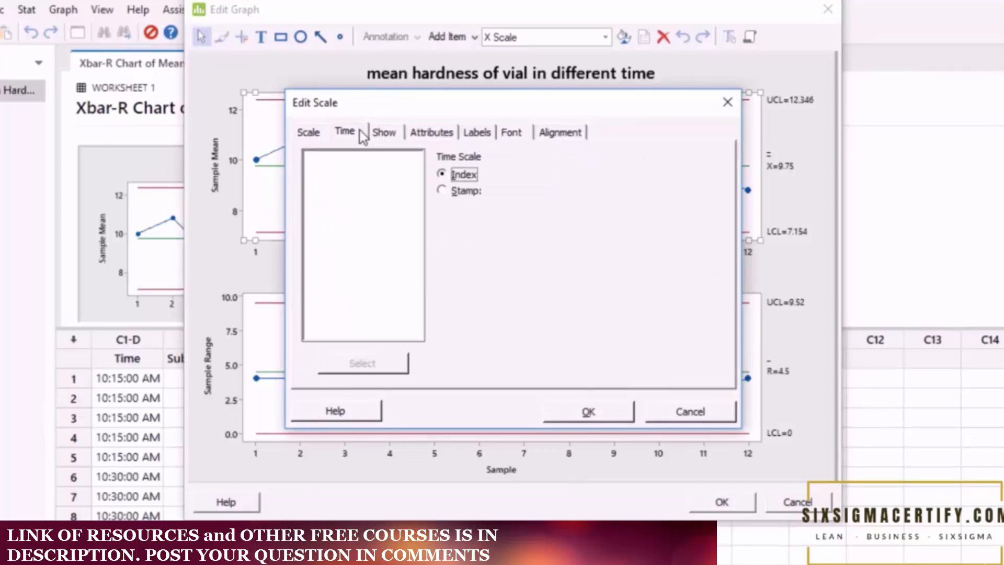
pyautogui.click(449, 192)
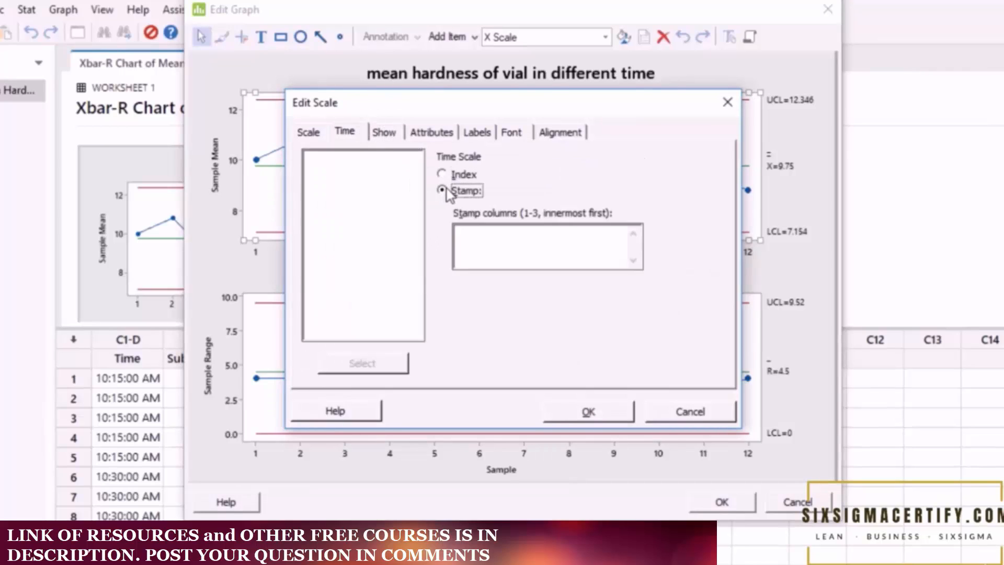
pyautogui.click(484, 226)
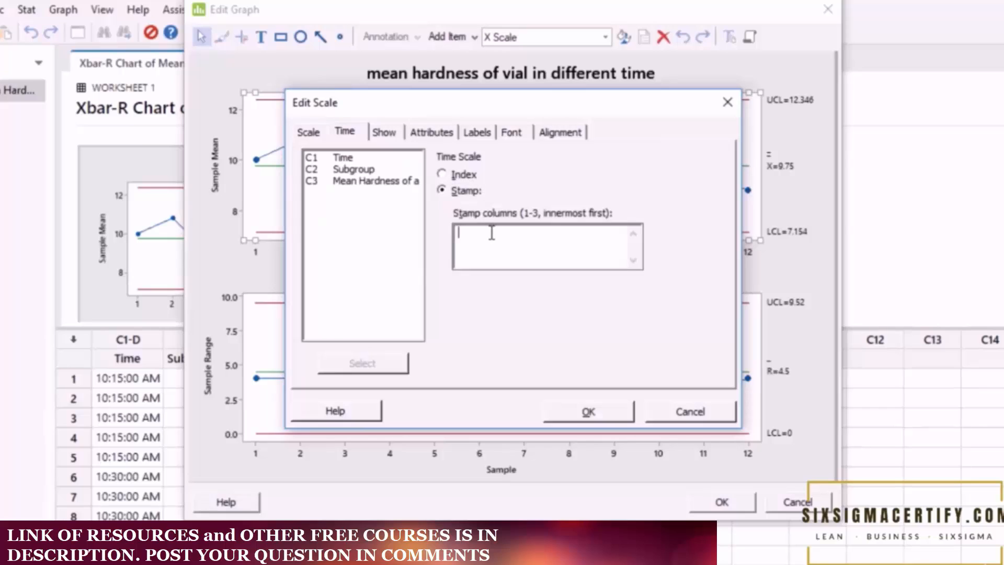
pyautogui.doubleClick(343, 158)
pyautogui.click(605, 413)
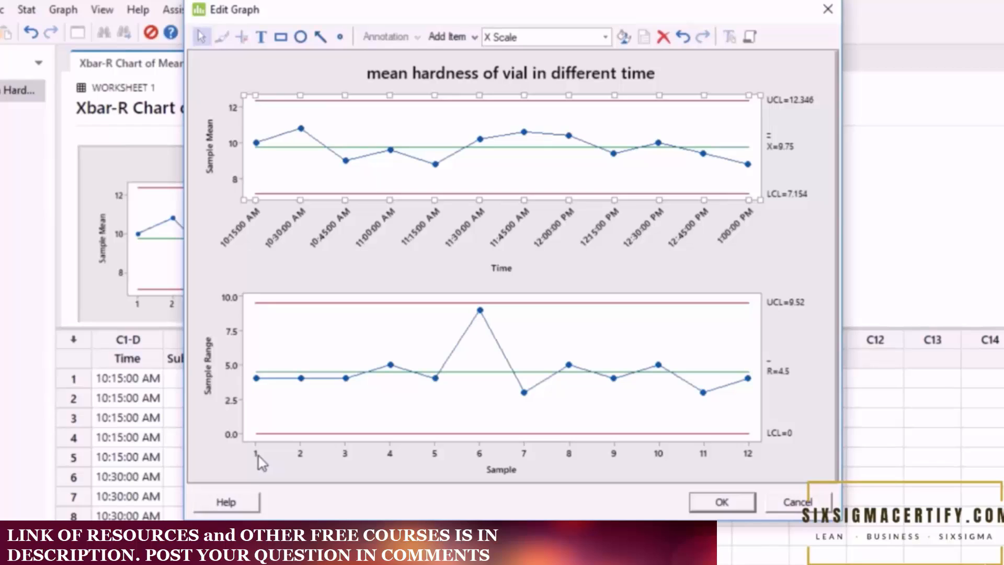
# - Change the Sample Range chart's x scale from index to time stamps taken from the Time column
pyautogui.doubleClick(292, 449)
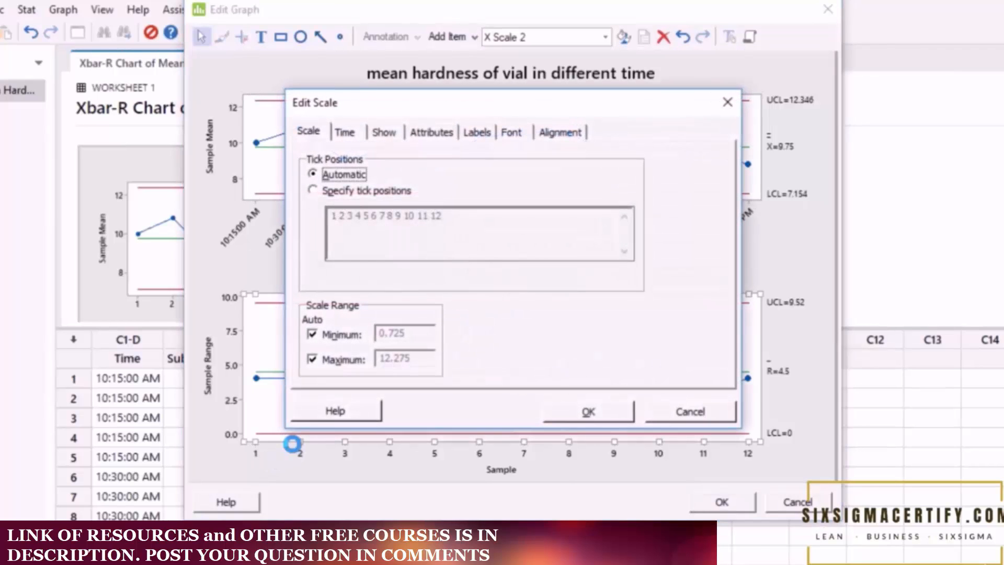
pyautogui.click(342, 140)
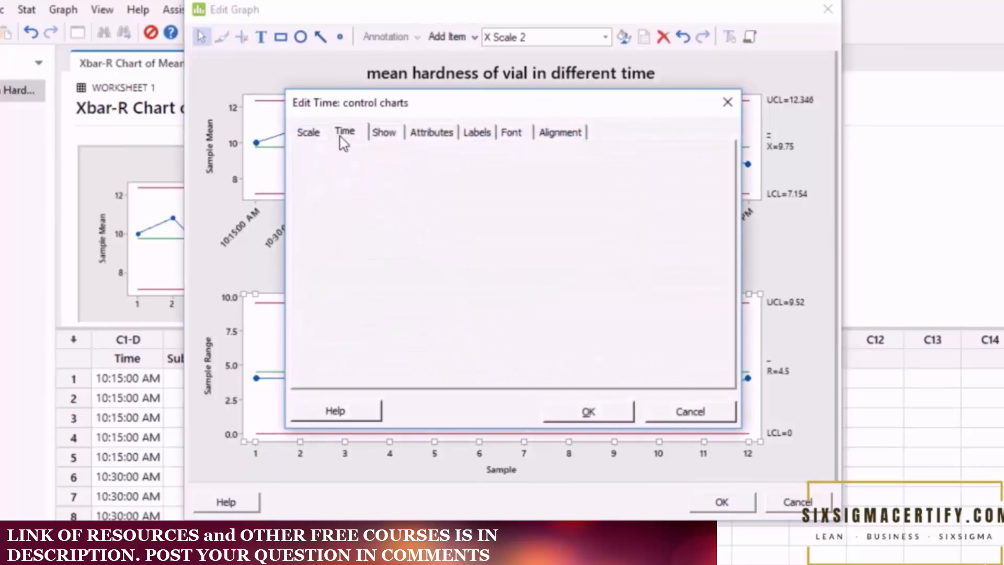
pyautogui.click(444, 190)
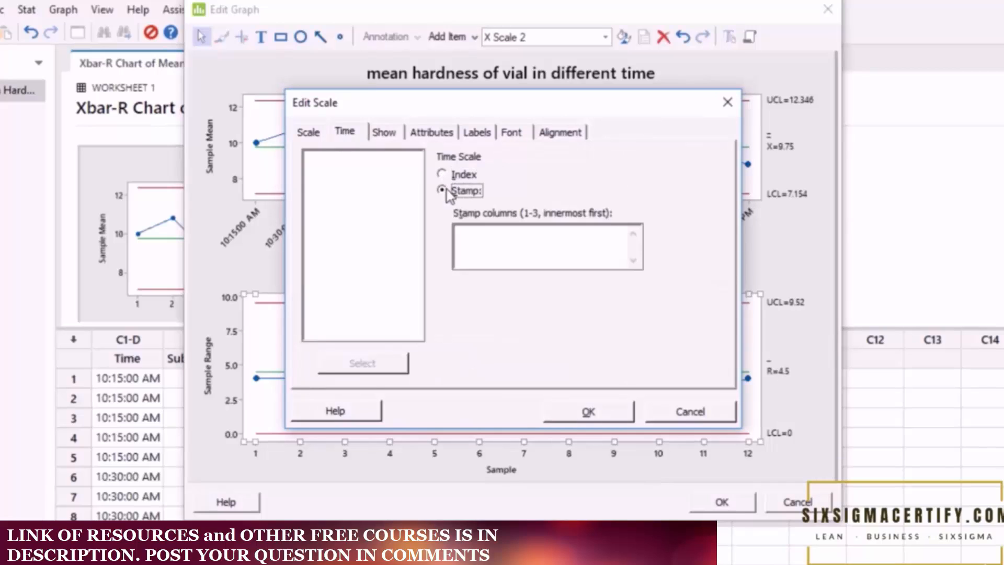
pyautogui.click(477, 233)
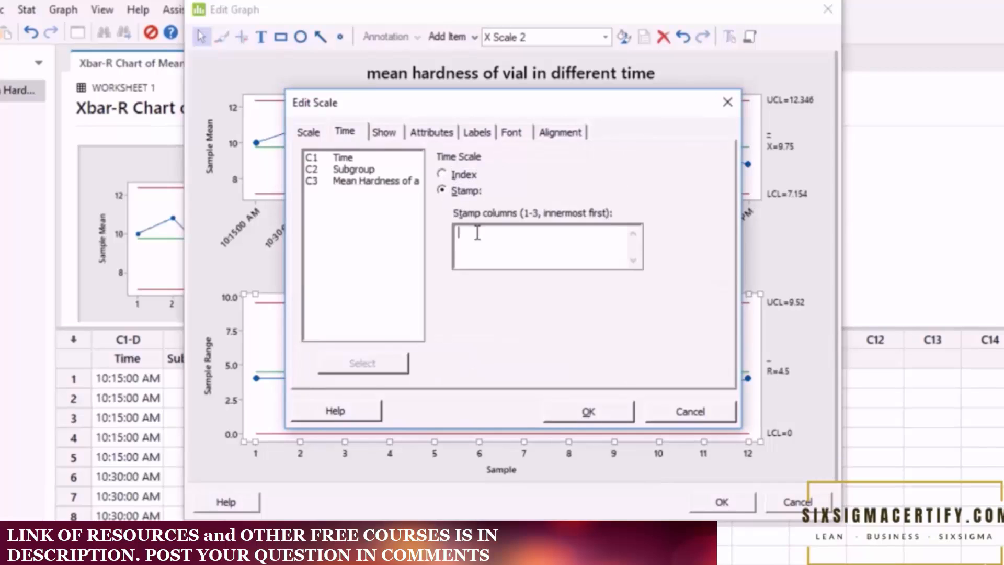
pyautogui.doubleClick(356, 158)
pyautogui.click(611, 412)
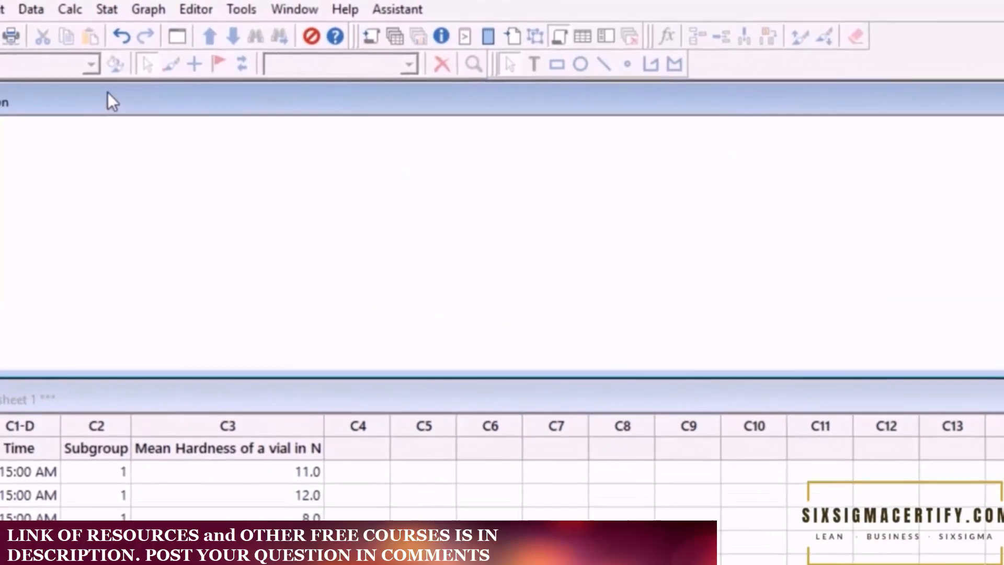
# - In the other Minitab version, create an Xbar-R chart of 'Mean Hardness of a vial in N' with subgroup size 5
pyautogui.click(119, 9)
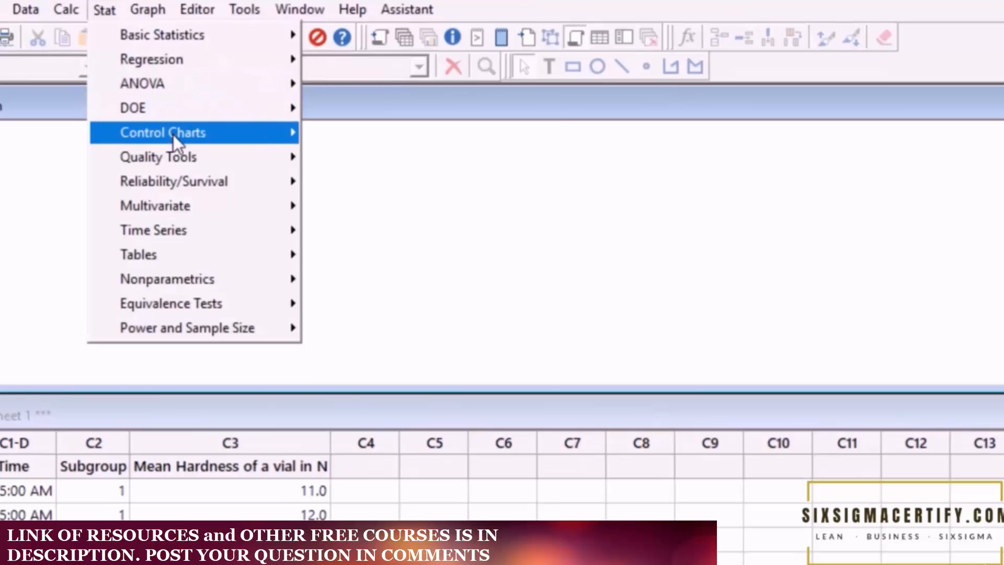
pyautogui.moveTo(174, 134)
pyautogui.moveTo(360, 170)
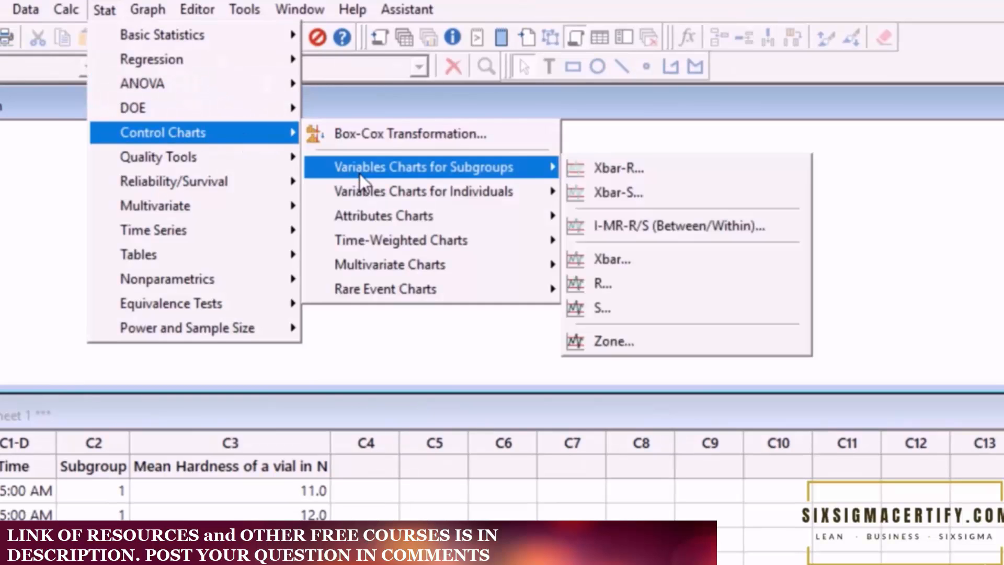
pyautogui.click(600, 168)
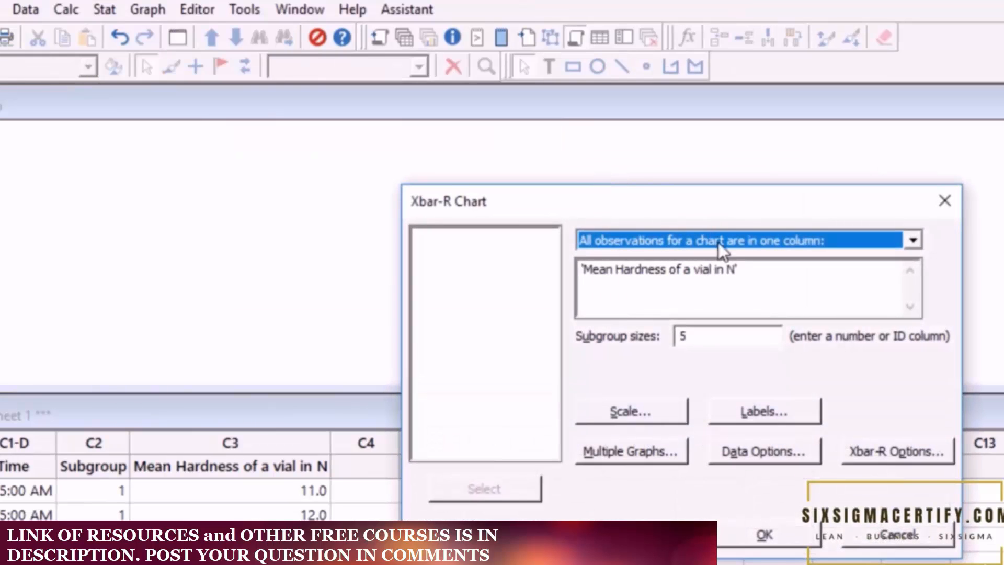
pyautogui.click(667, 298)
pyautogui.click(755, 526)
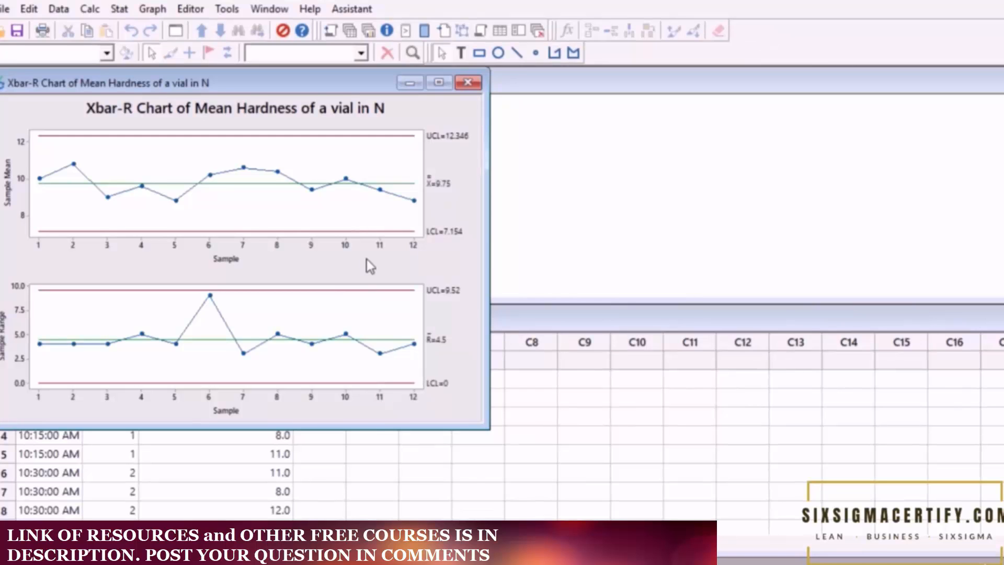
# - Change the Sample Mean chart's x scale from index to time stamps taken from the Time column
pyautogui.doubleClick(242, 238)
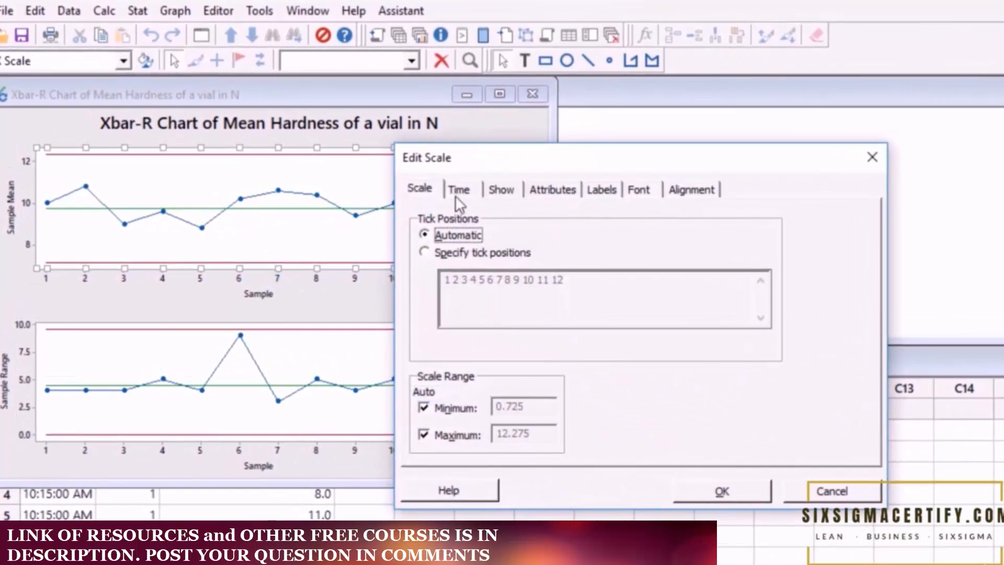
pyautogui.click(456, 193)
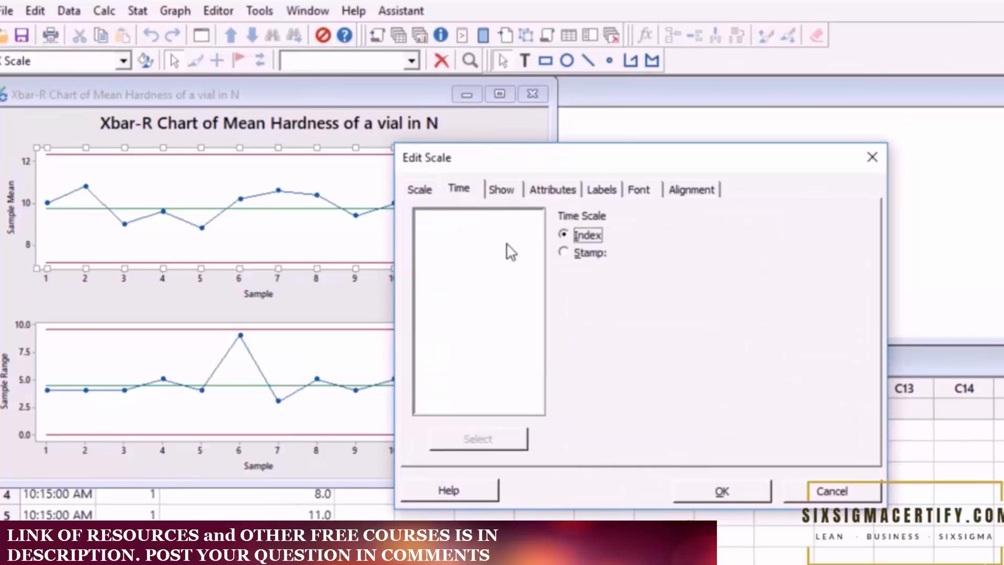
pyautogui.click(570, 253)
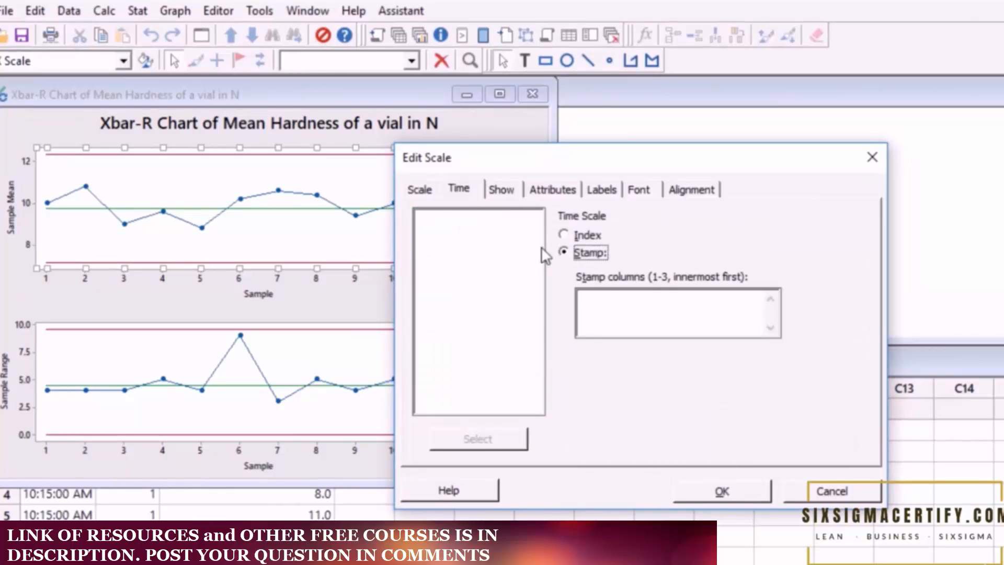
pyautogui.click(605, 296)
pyautogui.doubleClick(456, 217)
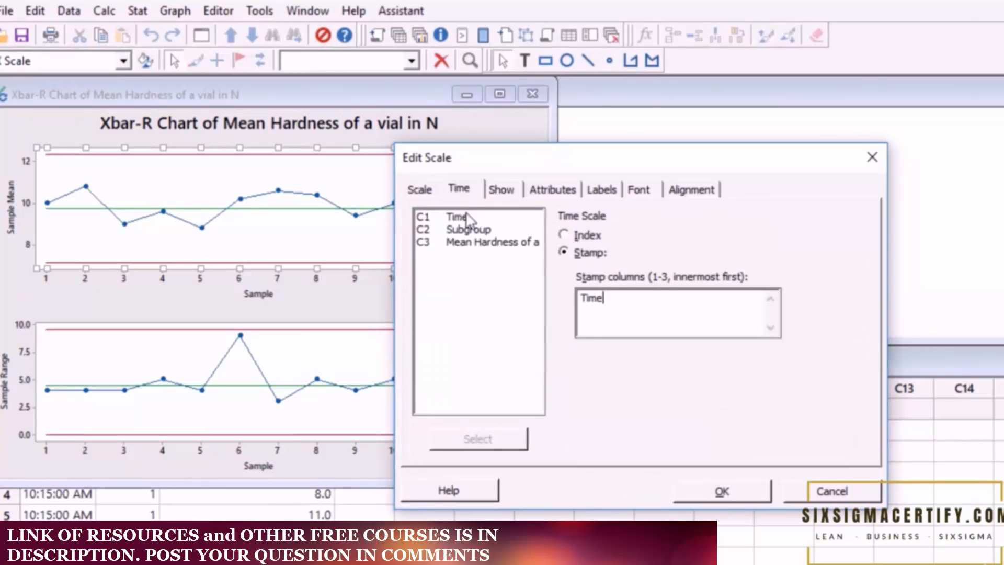
pyautogui.click(738, 497)
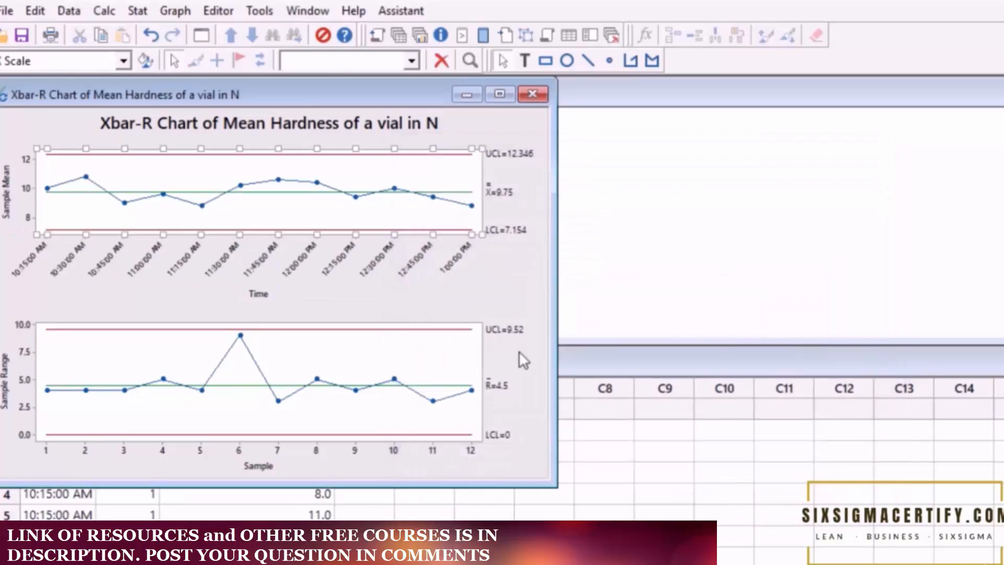
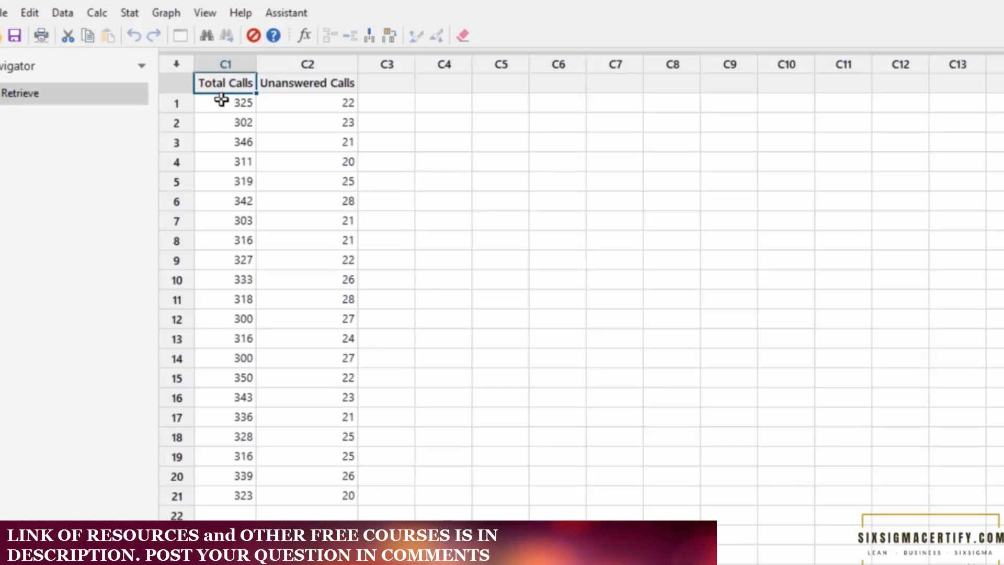
# - Examine the Total Calls and Unanswered Calls columns across all 21 rows of the worksheet
pyautogui.moveTo(223, 103); pyautogui.dragTo(245, 431)
pyautogui.moveTo(319, 104); pyautogui.dragTo(357, 412)
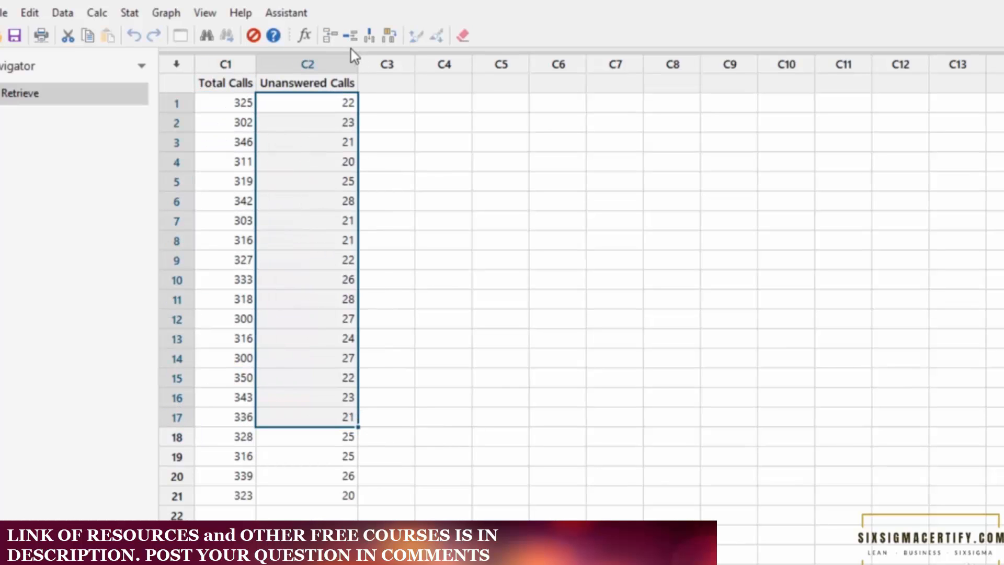
pyautogui.click(237, 84)
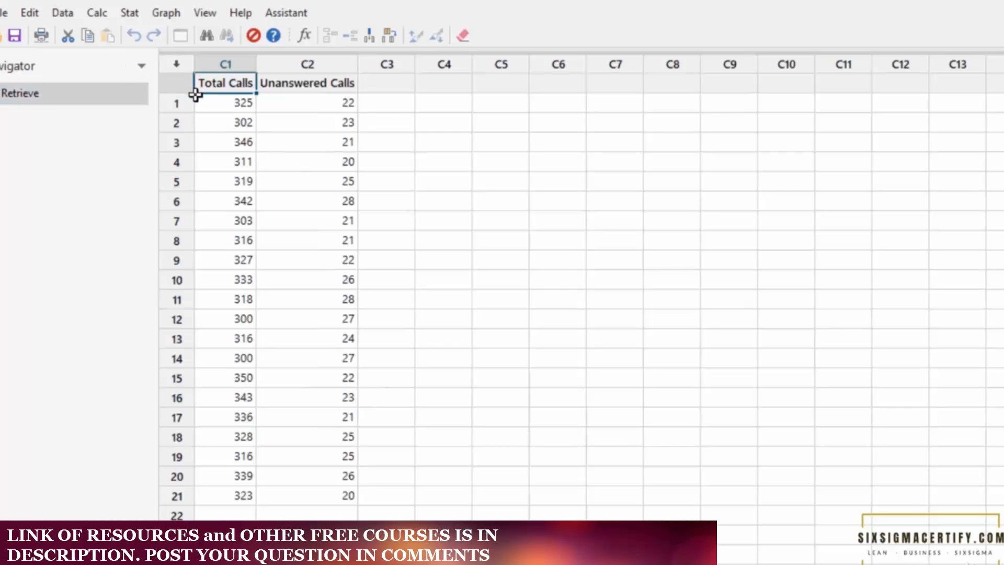
pyautogui.moveTo(178, 103); pyautogui.dragTo(175, 494)
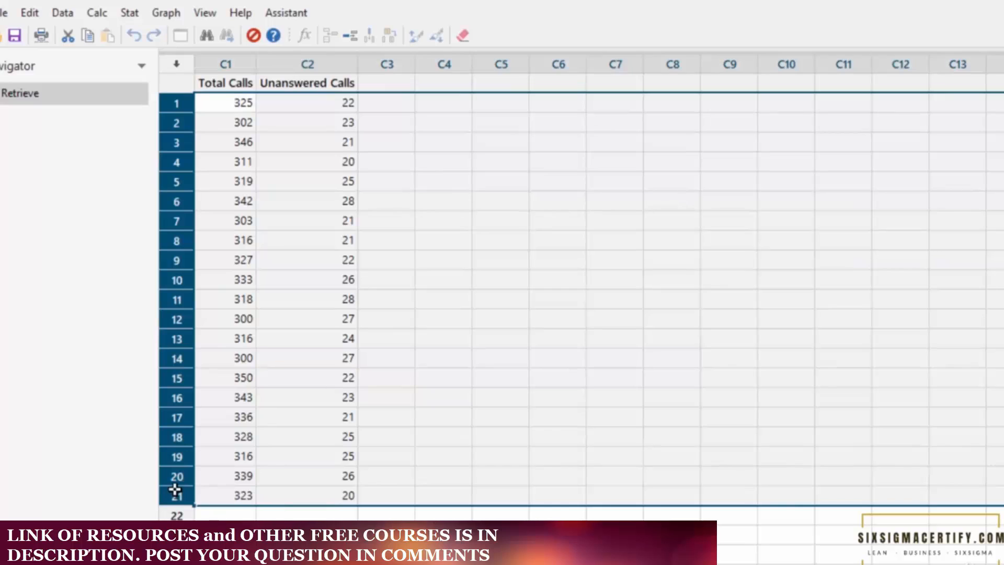
pyautogui.click(222, 103)
pyautogui.moveTo(222, 103); pyautogui.dragTo(325, 437)
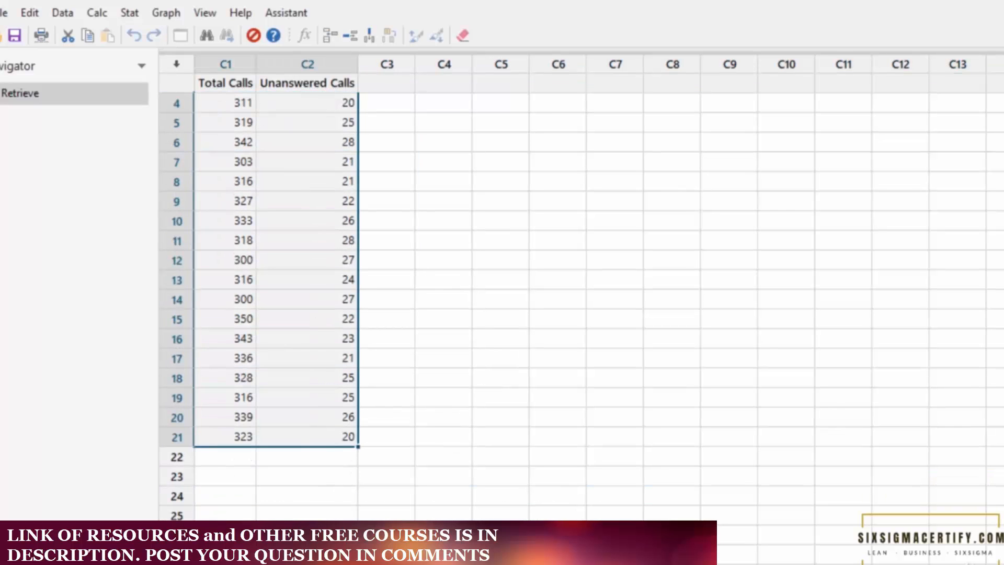
pyautogui.scroll(-8, 581, 306)
pyautogui.scroll(9, 250, 105)
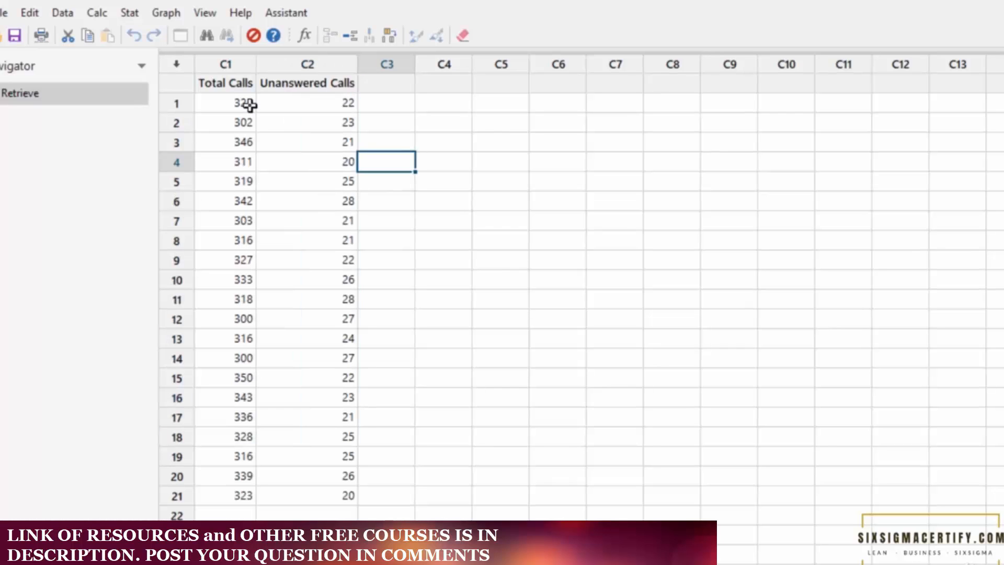
# - Compare total and unanswered calls in the first two rows, and review the Total Calls column as the subgroup sizes
pyautogui.click(252, 105)
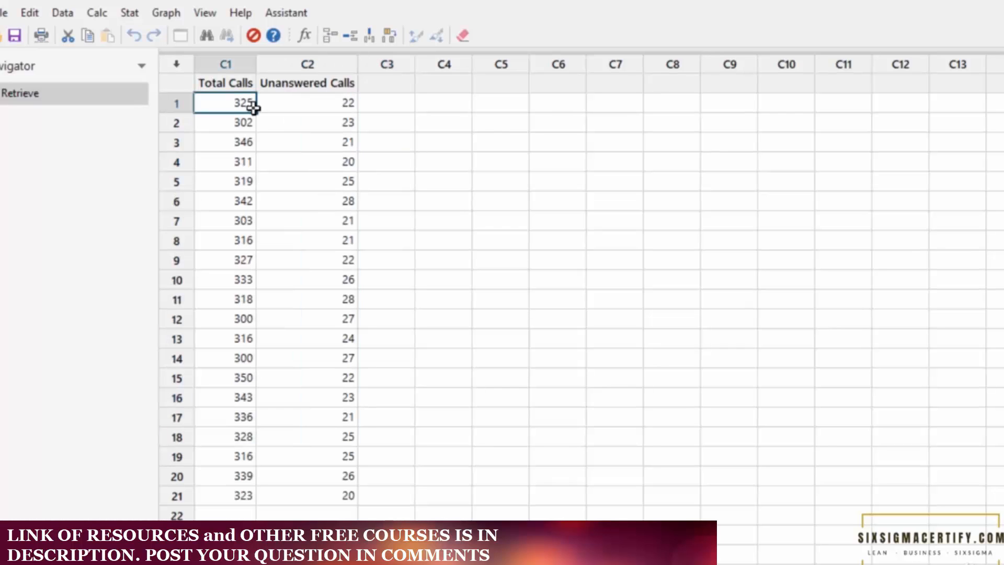
pyautogui.click(321, 104)
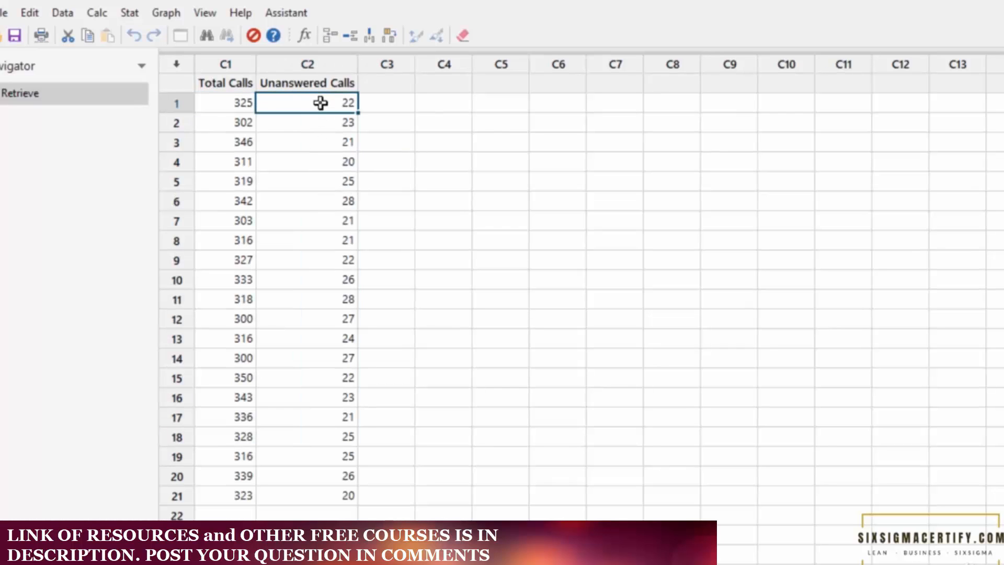
pyautogui.click(231, 131)
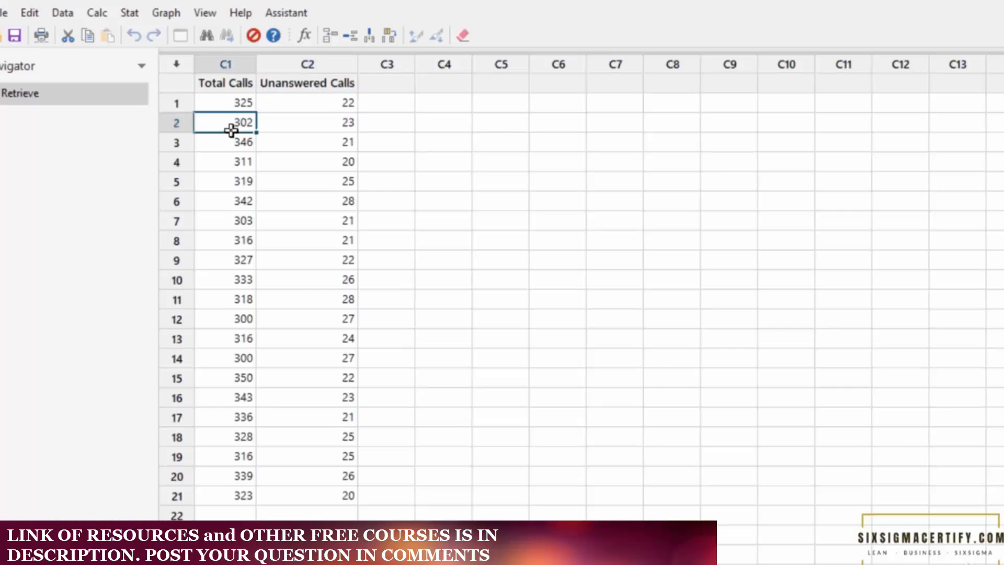
pyautogui.click(320, 135)
pyautogui.click(322, 119)
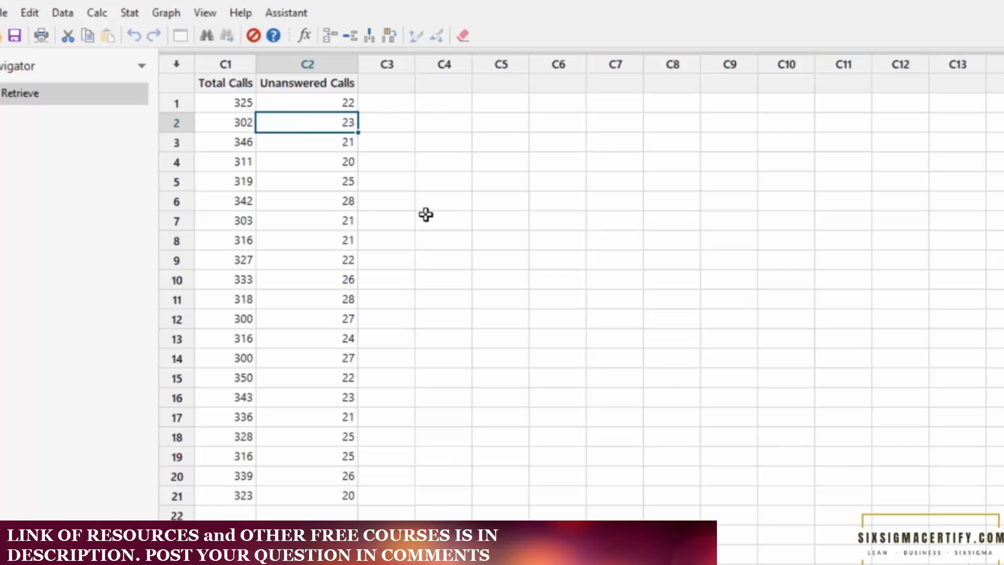
pyautogui.moveTo(247, 102); pyautogui.dragTo(240, 319)
pyautogui.moveTo(240, 100); pyautogui.dragTo(241, 430)
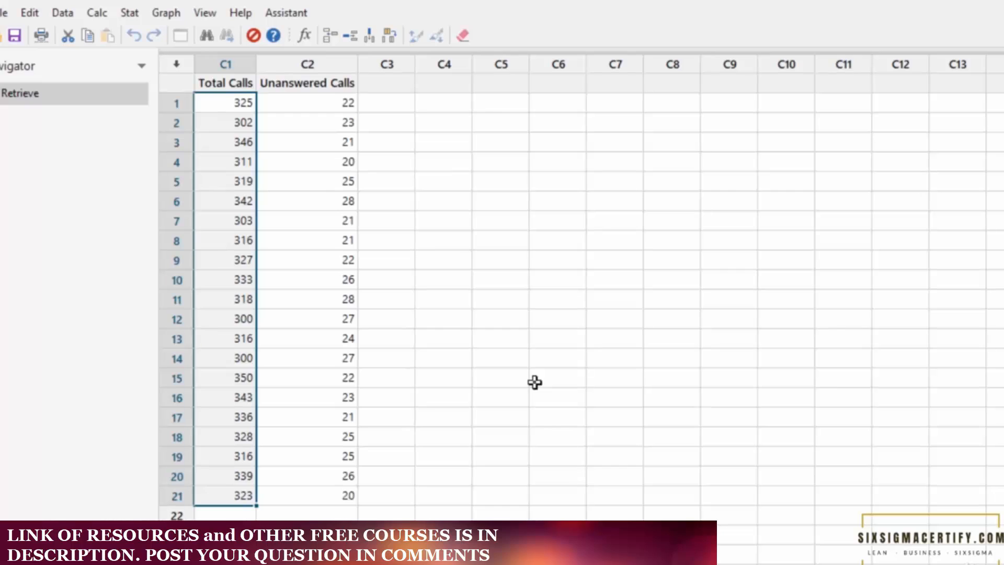
pyautogui.click(213, 101)
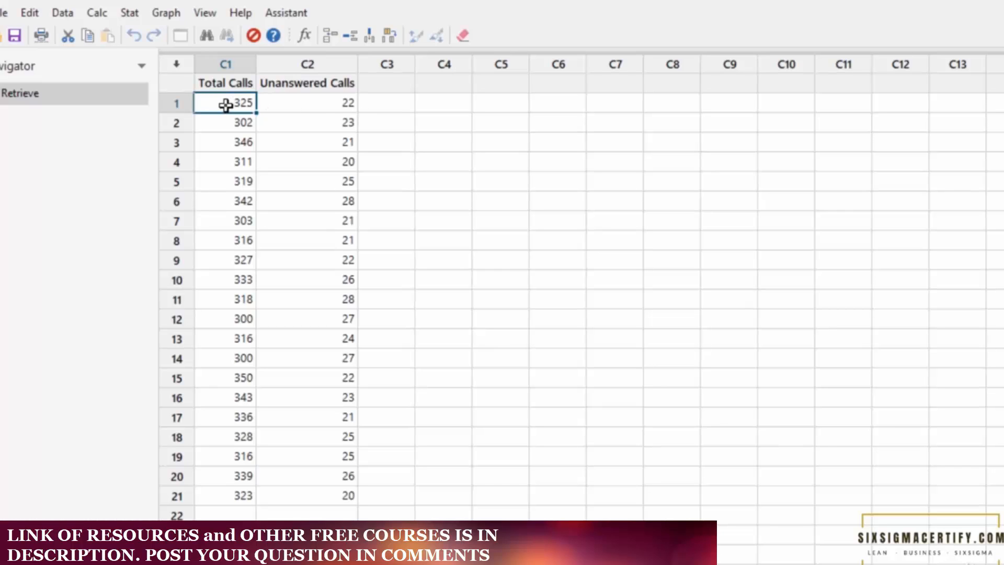
pyautogui.moveTo(226, 105); pyautogui.dragTo(238, 498)
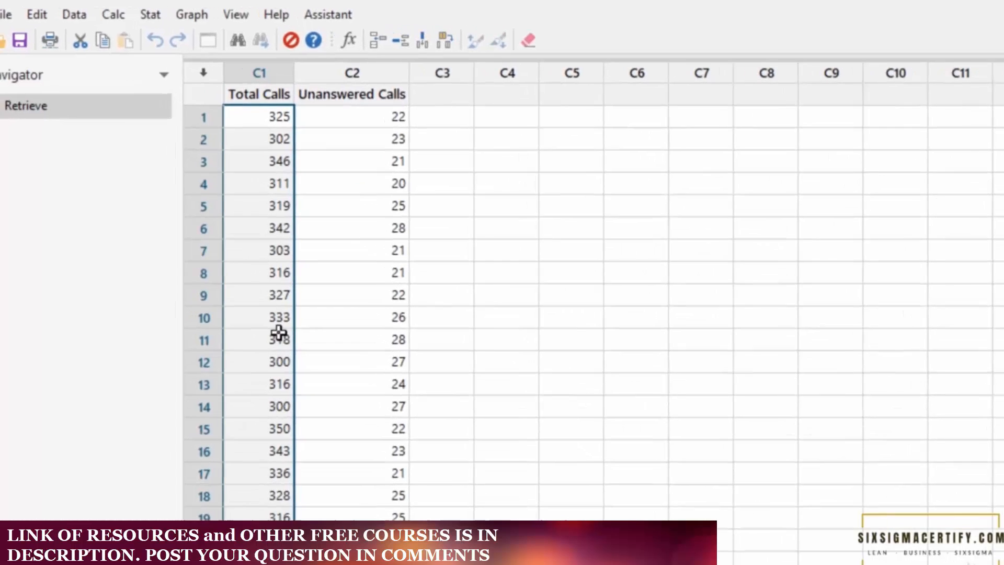
# - Set up a P chart with 'Unanswered Calls' as the variable and 'Total Calls' as the subgroup sizes
pyautogui.click(129, 14)
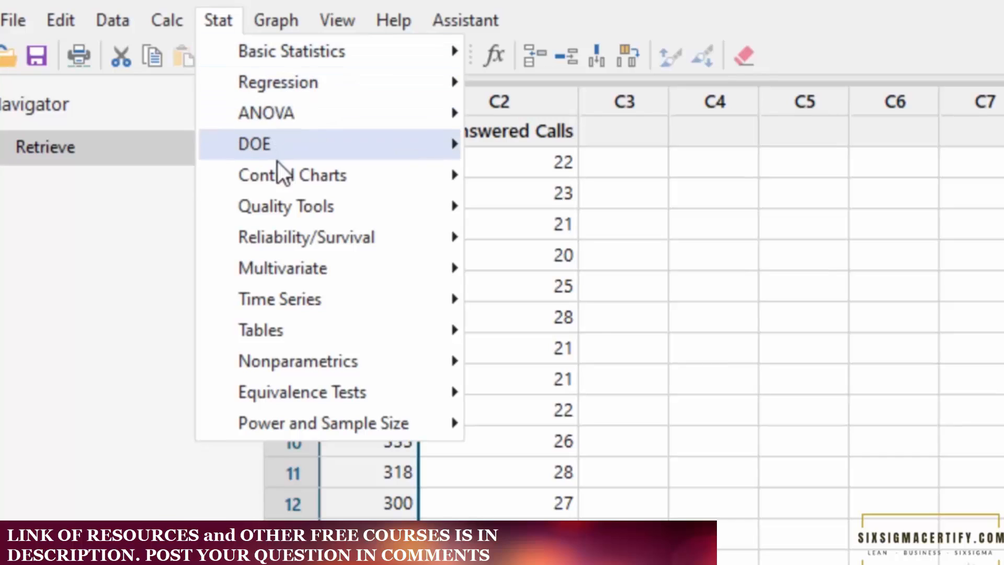
pyautogui.moveTo(280, 178)
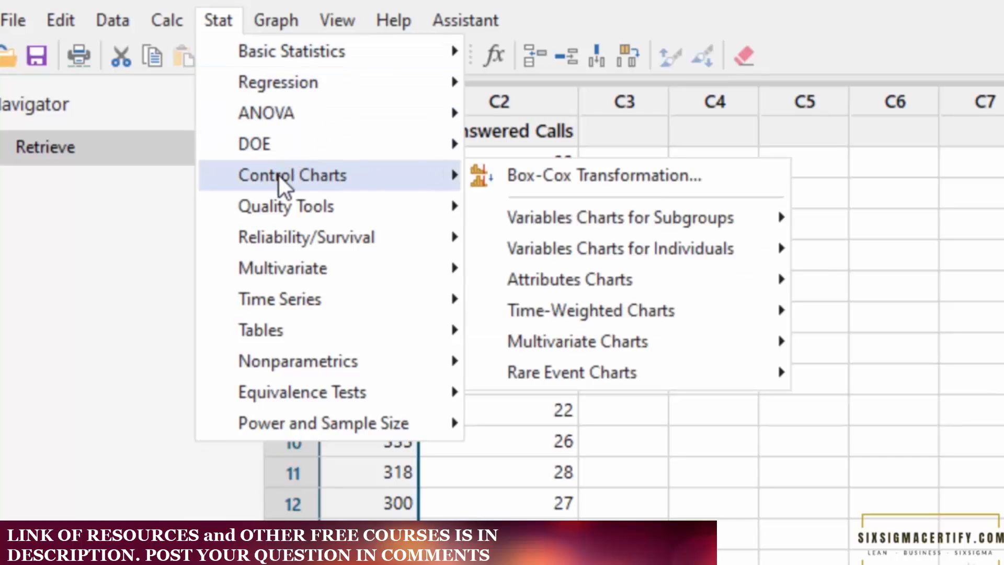
pyautogui.moveTo(579, 287)
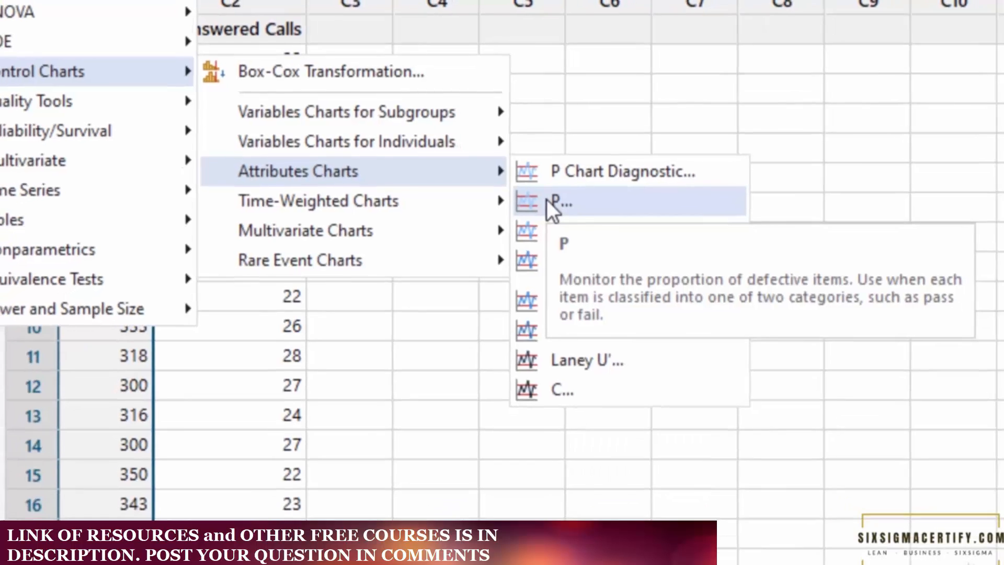
pyautogui.click(564, 206)
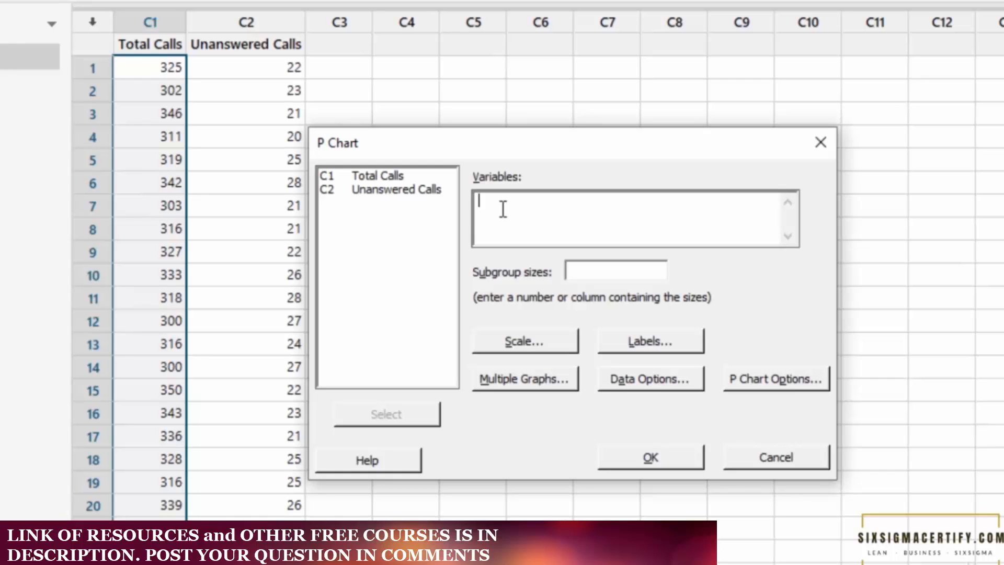
pyautogui.doubleClick(369, 190)
pyautogui.click(615, 277)
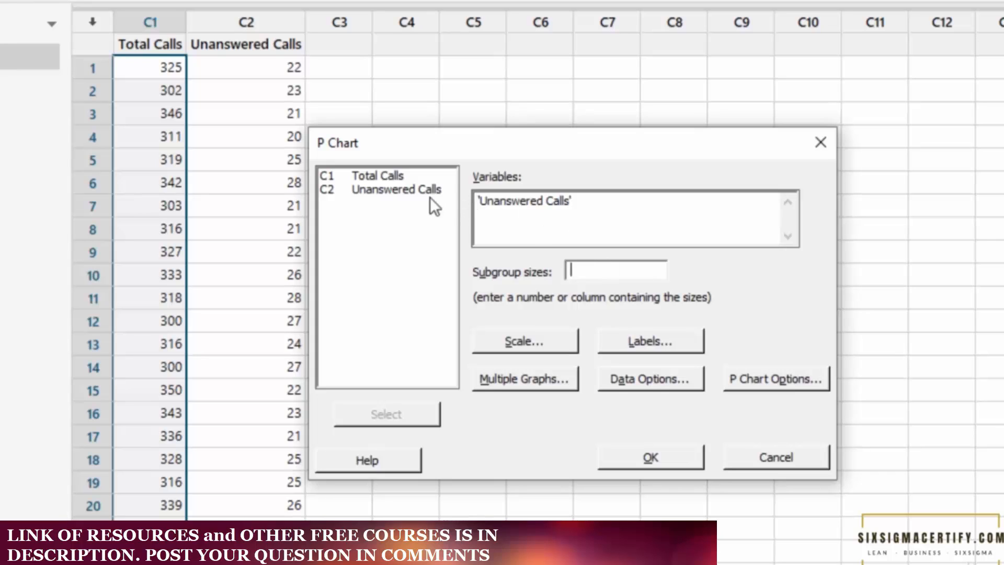
pyautogui.doubleClick(382, 175)
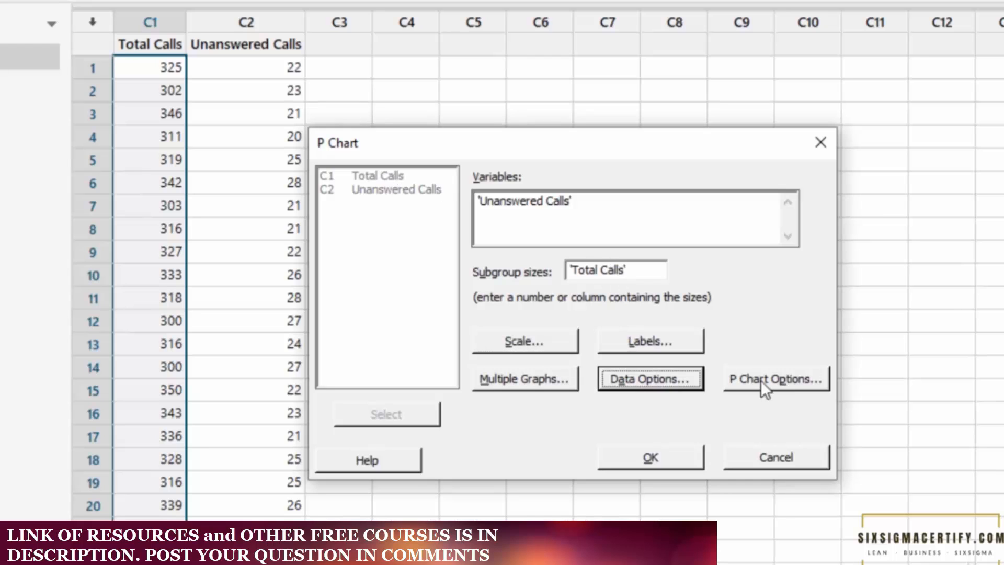
# - Set the P chart to perform all tests for special causes and generate it
pyautogui.click(761, 381)
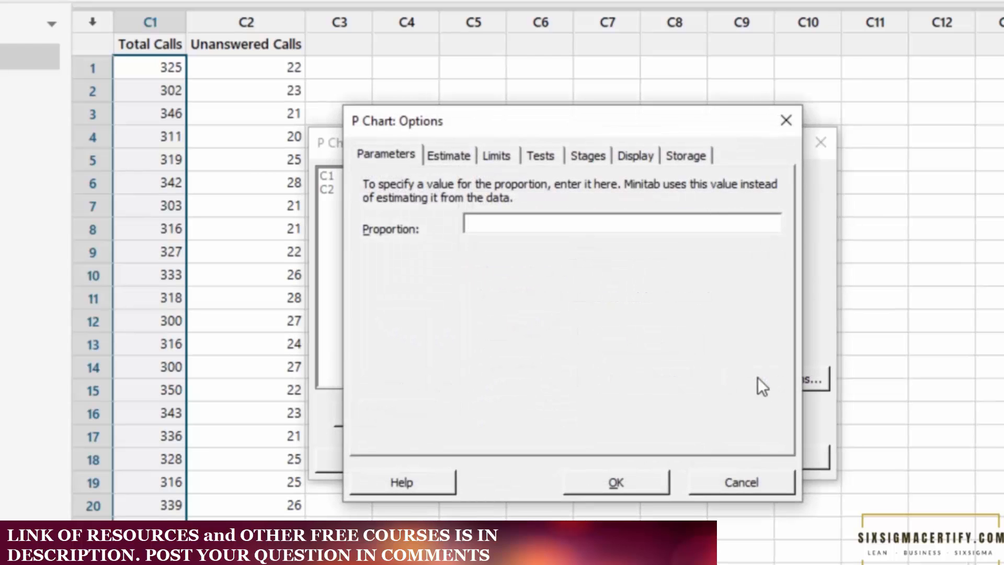
pyautogui.click(542, 154)
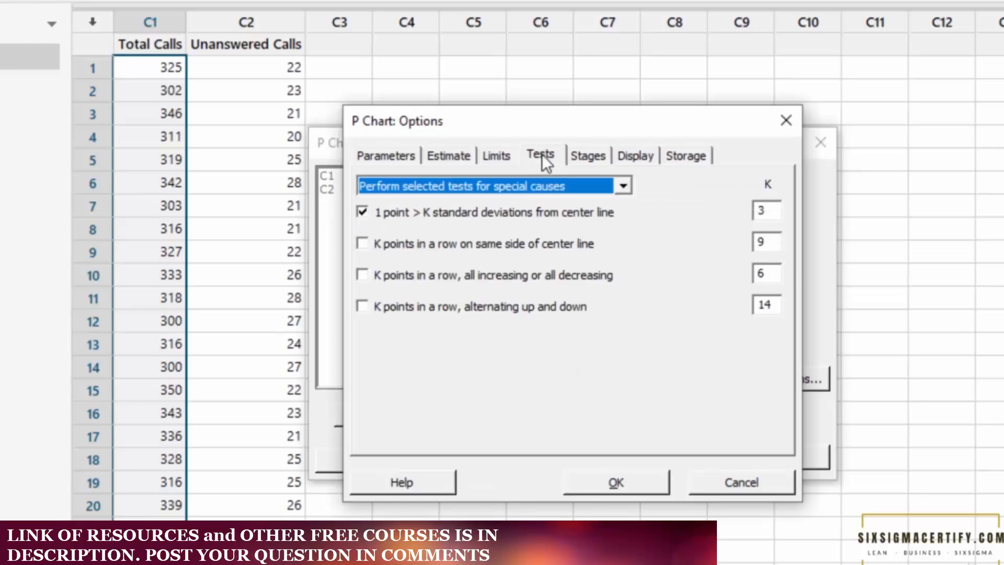
pyautogui.click(534, 186)
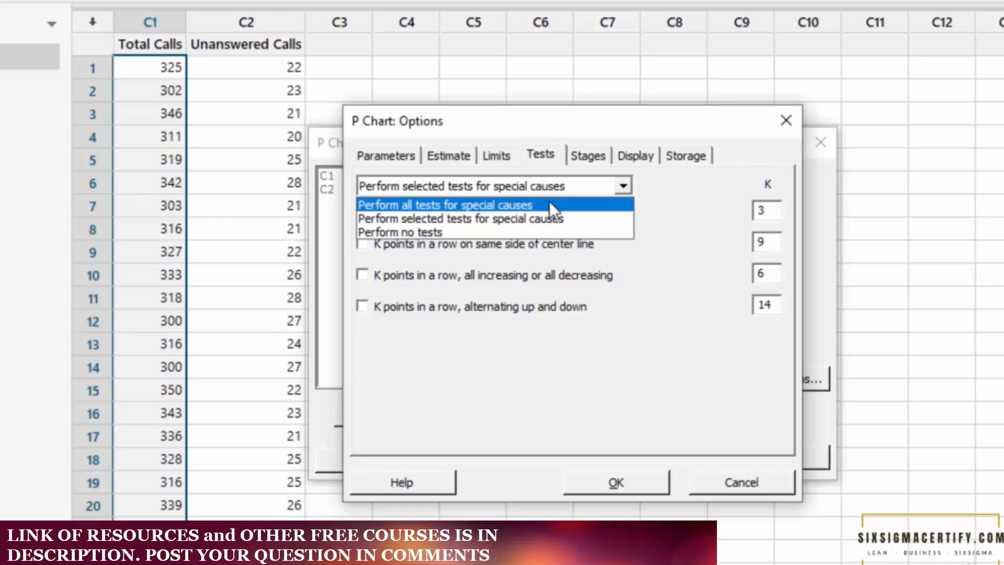
pyautogui.click(550, 204)
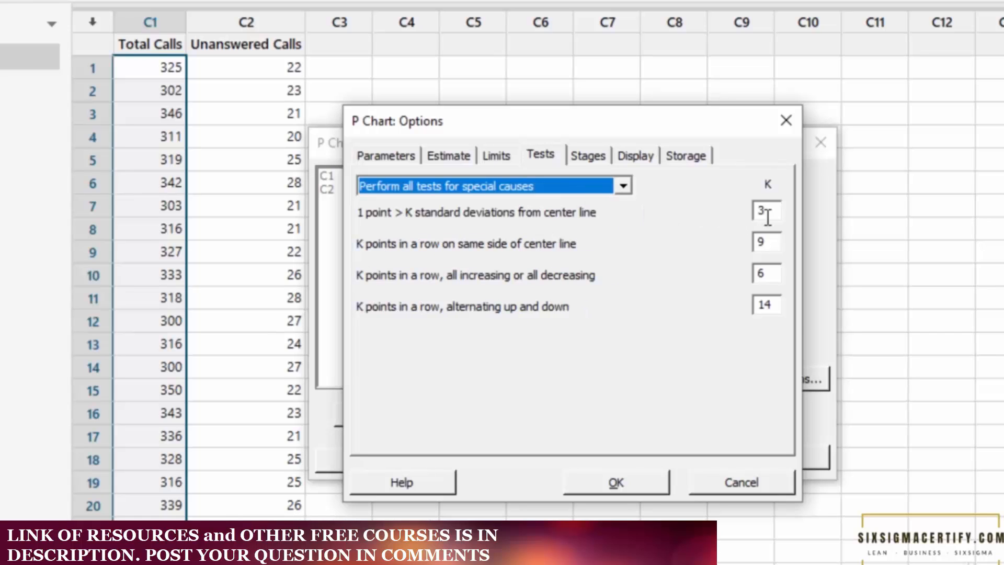
pyautogui.click(616, 483)
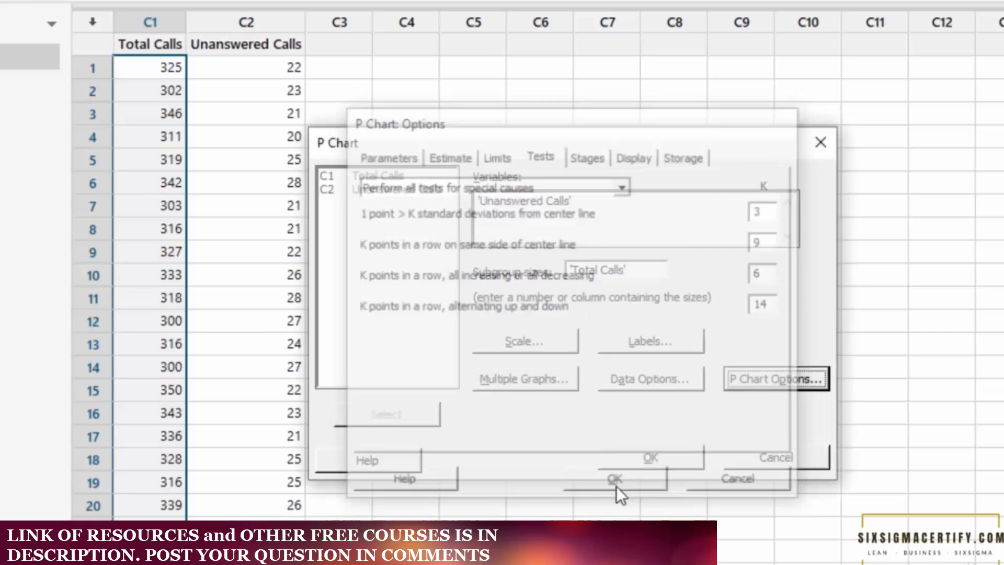
pyautogui.click(639, 454)
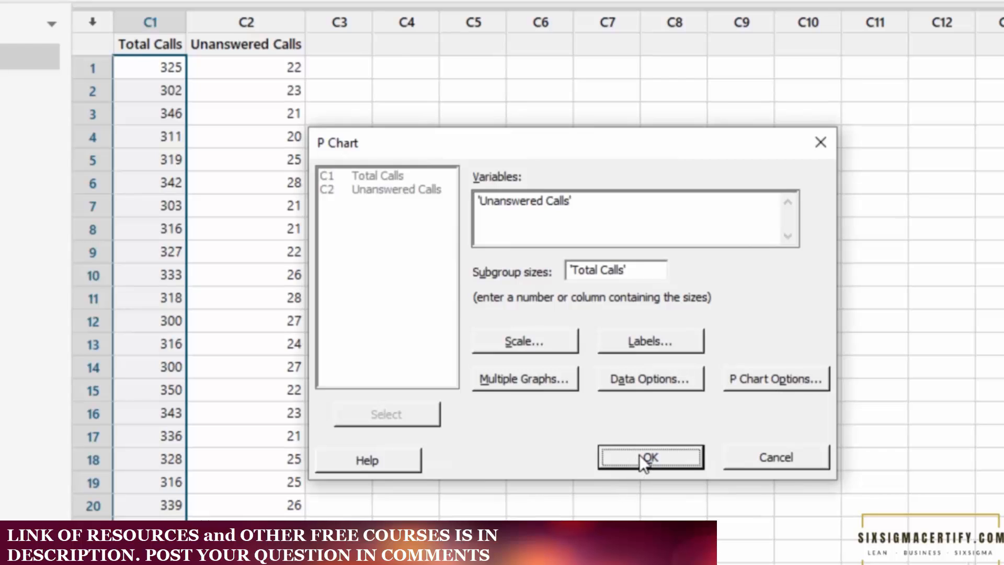
pyautogui.doubleClick(535, 306)
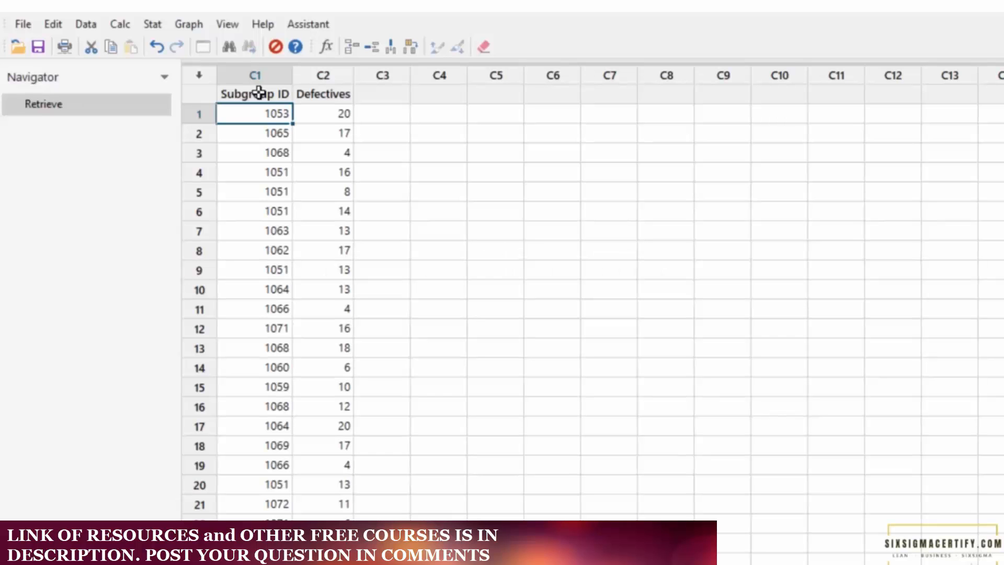
# - Examine the Subgroup ID and Defectives columns of the defectives worksheet
pyautogui.moveTo(259, 94); pyautogui.dragTo(332, 99)
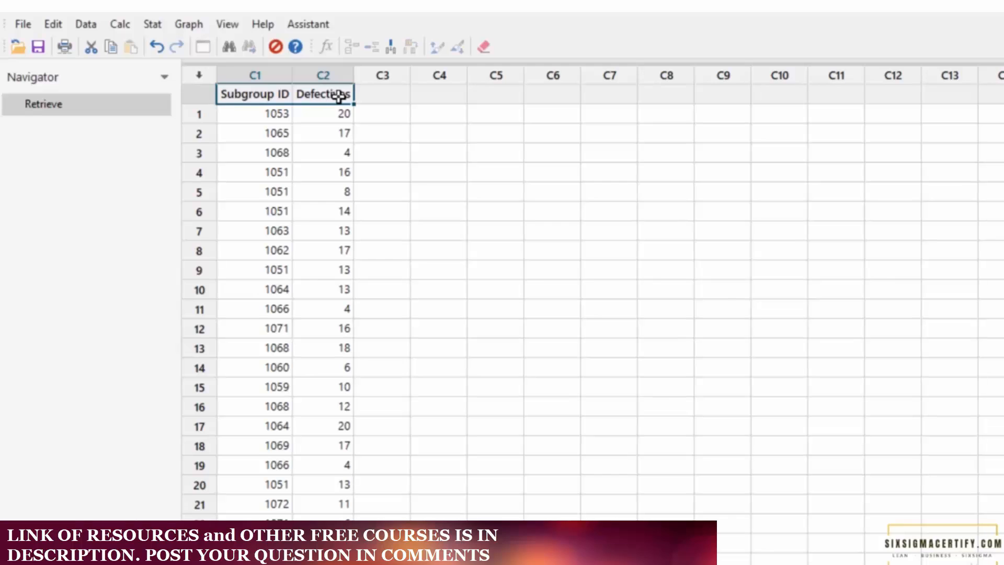
pyautogui.moveTo(340, 94)
pyautogui.mouseDown()
pyautogui.moveTo(348, 396)
pyautogui.moveTo(335, 77)
pyautogui.mouseUp()
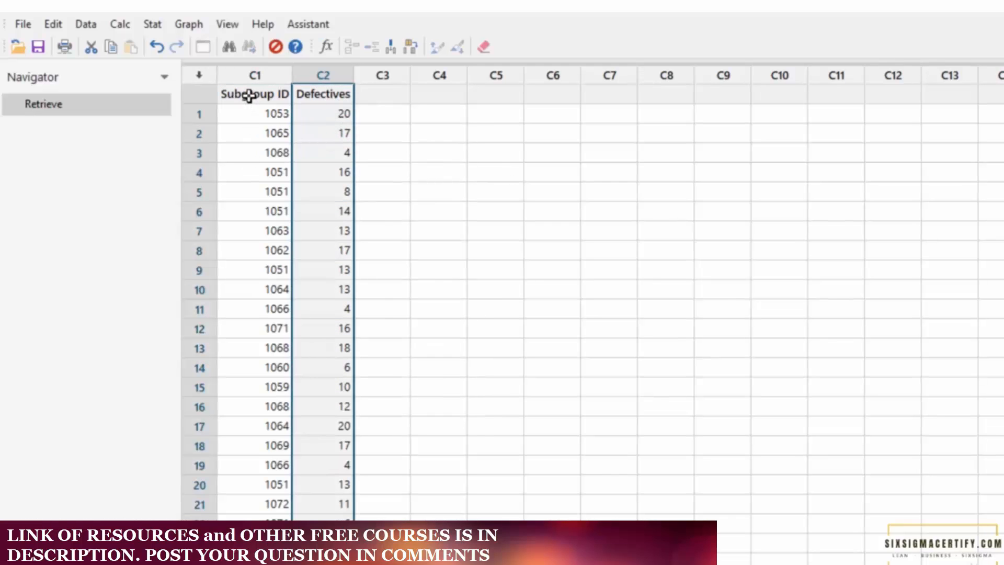
pyautogui.moveTo(251, 99); pyautogui.dragTo(291, 100)
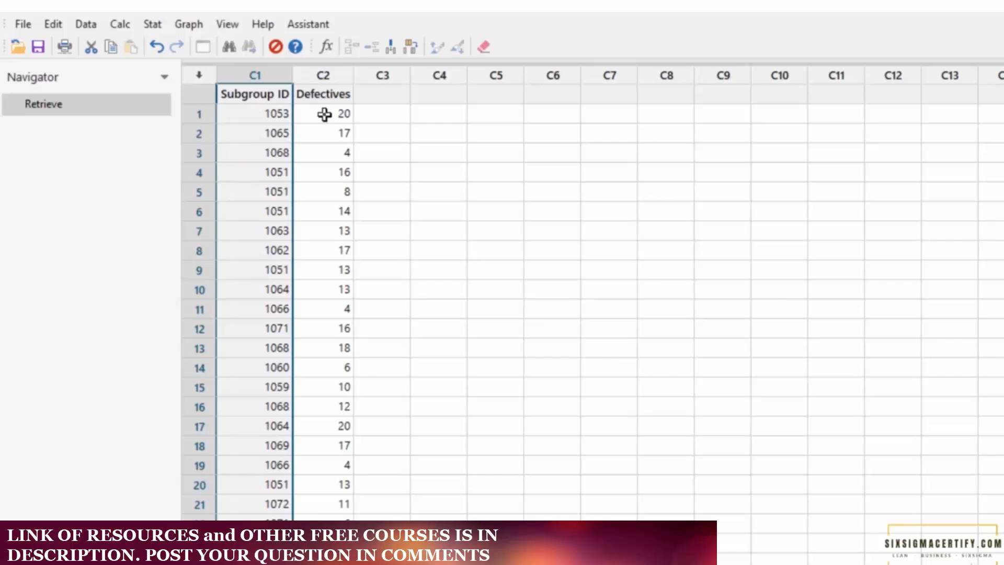
pyautogui.click(269, 114)
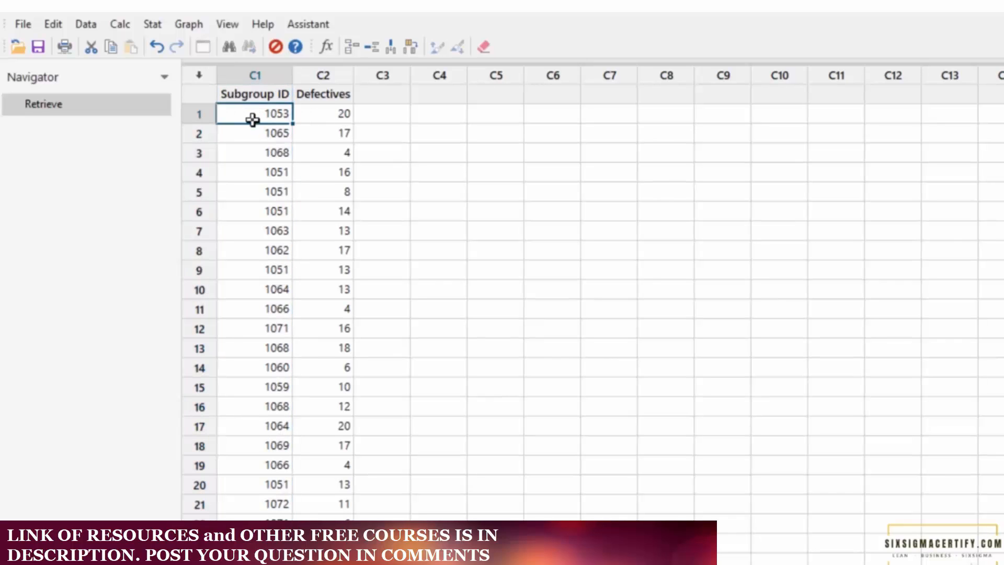
# - Set up an NP chart with 'Defectives' as the variable and a subgroup size of 100
pyautogui.moveTo(253, 121); pyautogui.dragTo(269, 534)
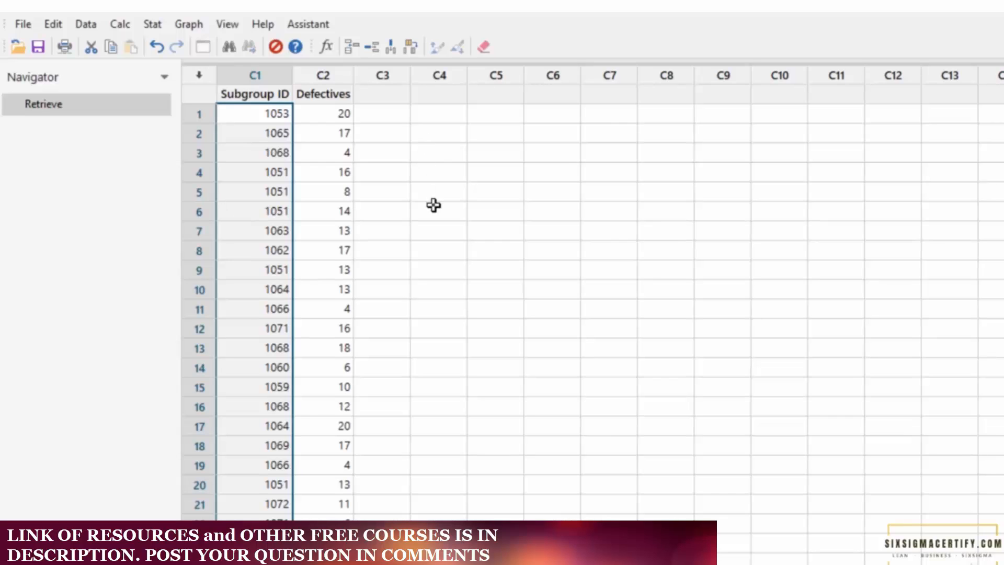
pyautogui.click(324, 75)
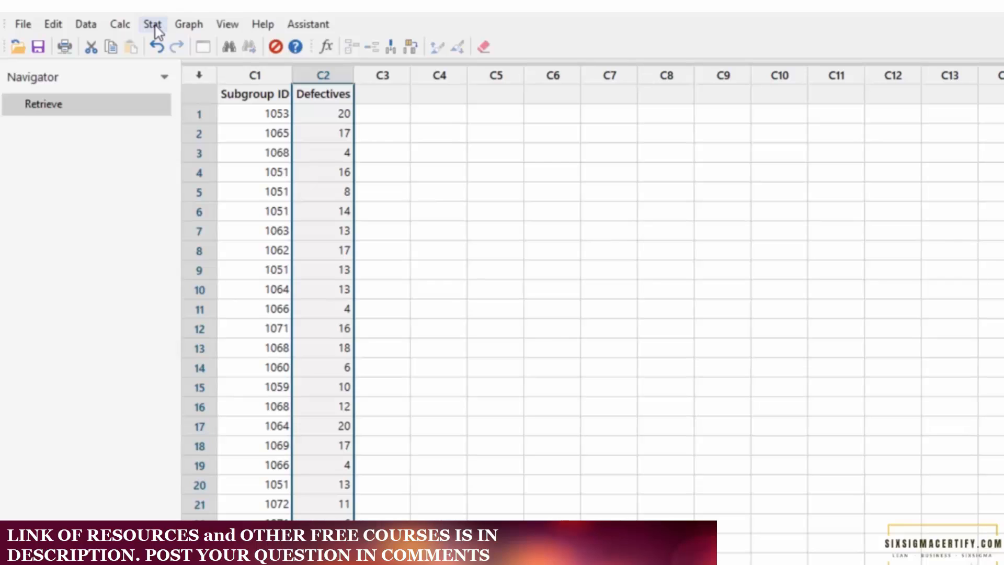
pyautogui.click(154, 25)
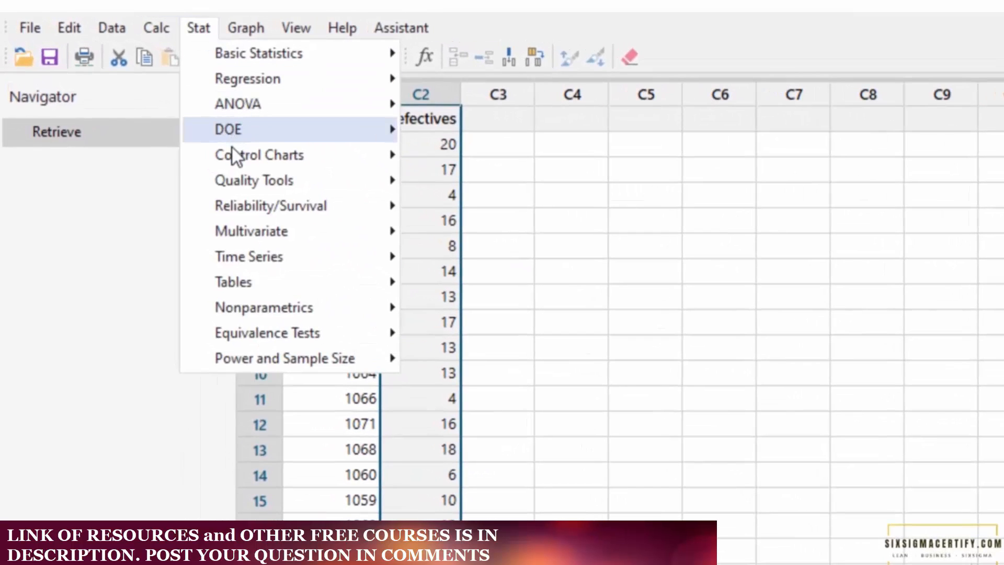
pyautogui.moveTo(237, 162)
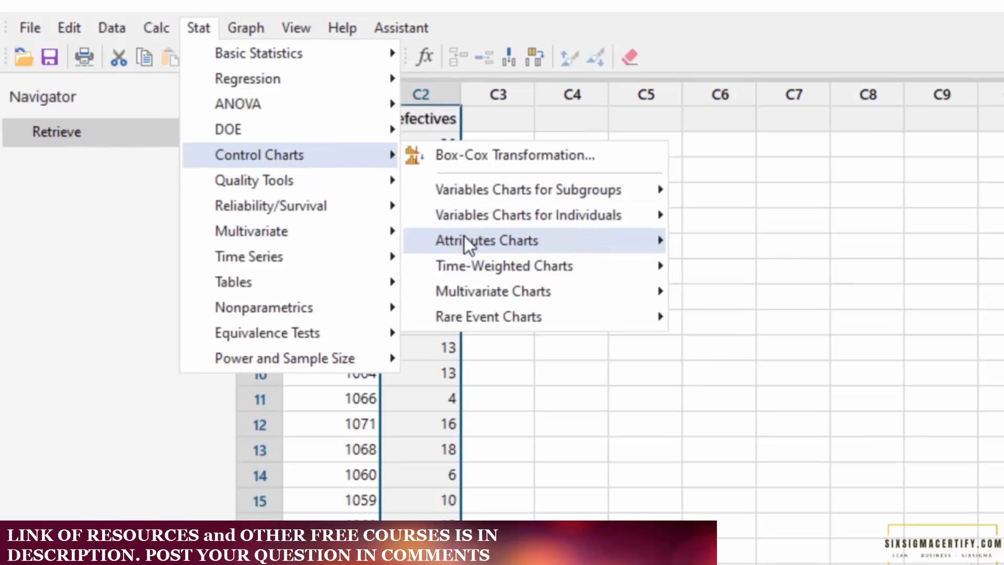
pyautogui.moveTo(465, 237)
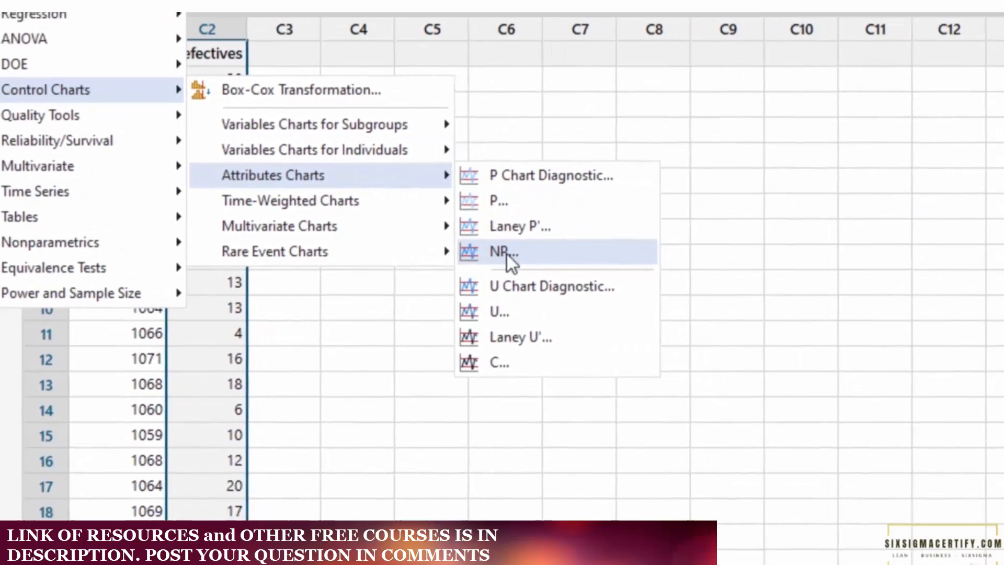
pyautogui.click(719, 317)
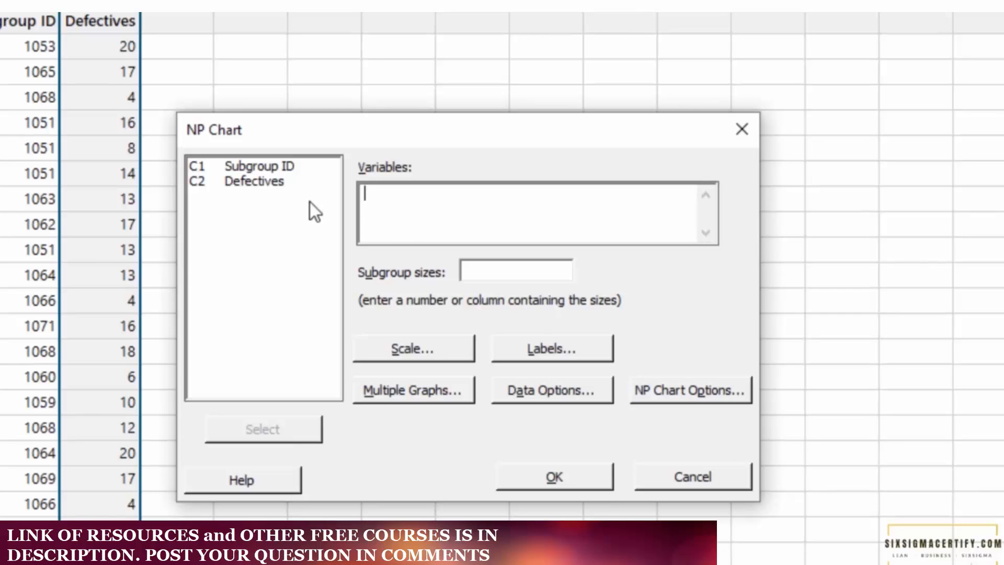
pyautogui.doubleClick(246, 181)
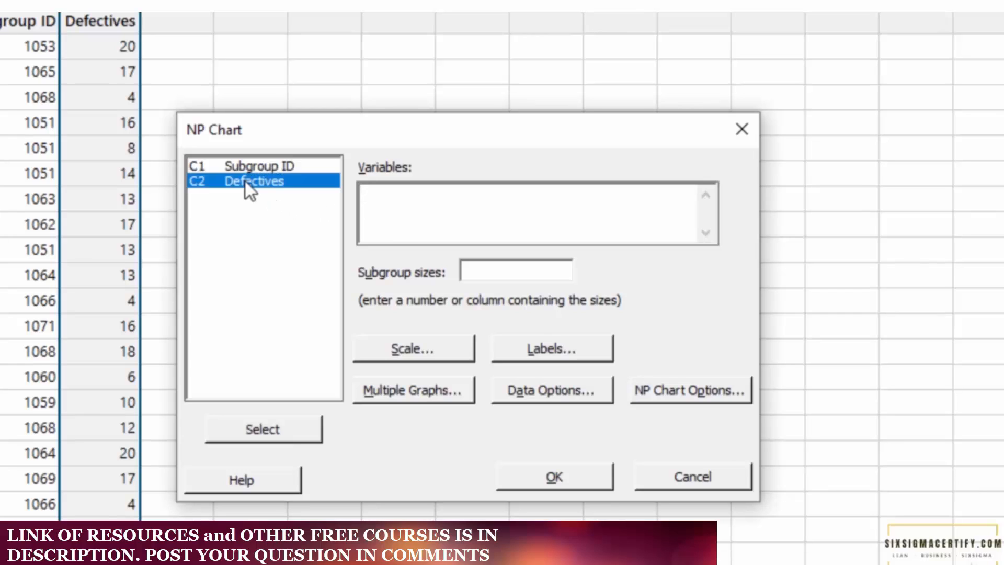
pyautogui.click(496, 272)
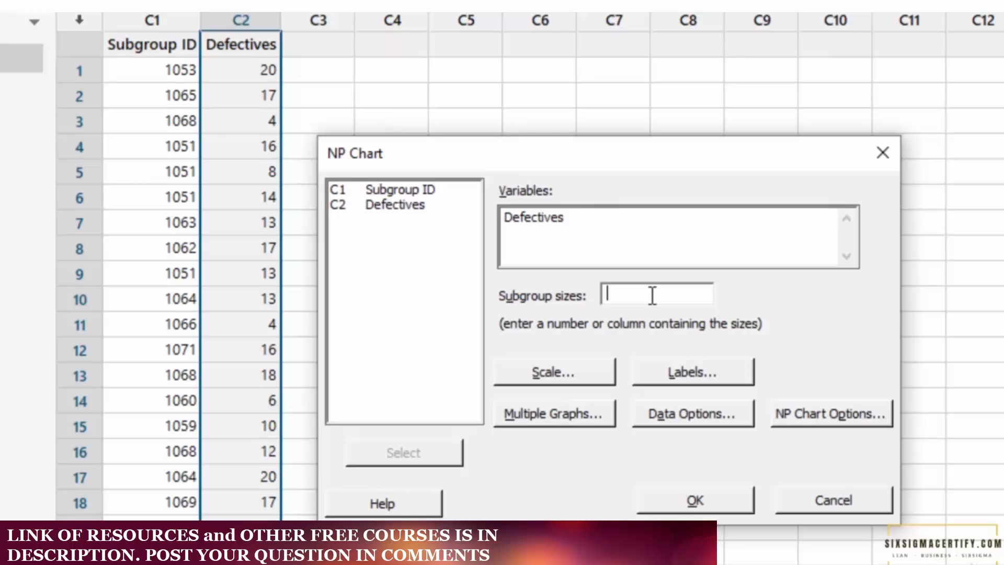
pyautogui.write('100')
# - Set the NP chart to perform all tests for special causes and generate it
pyautogui.click(790, 411)
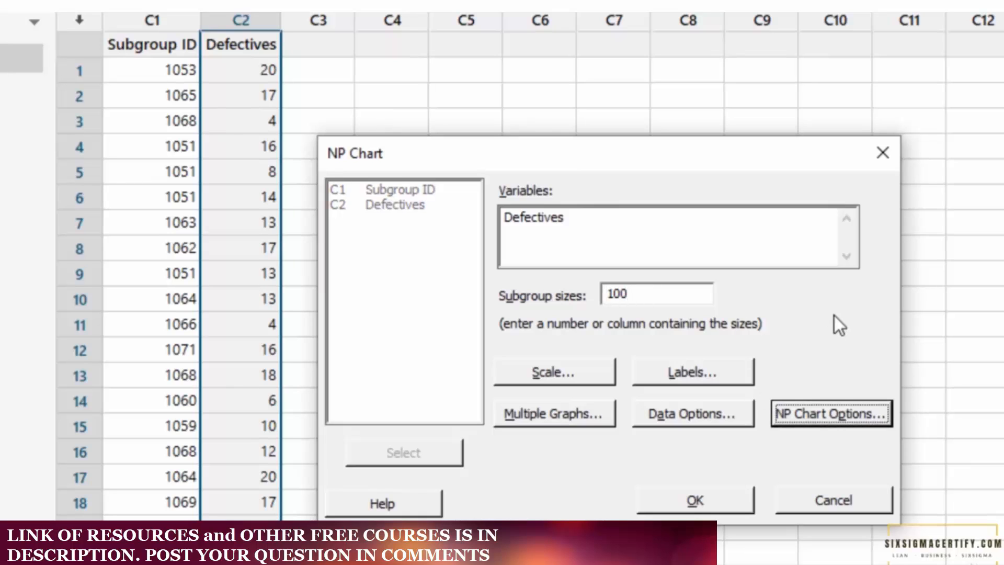
pyautogui.click(826, 415)
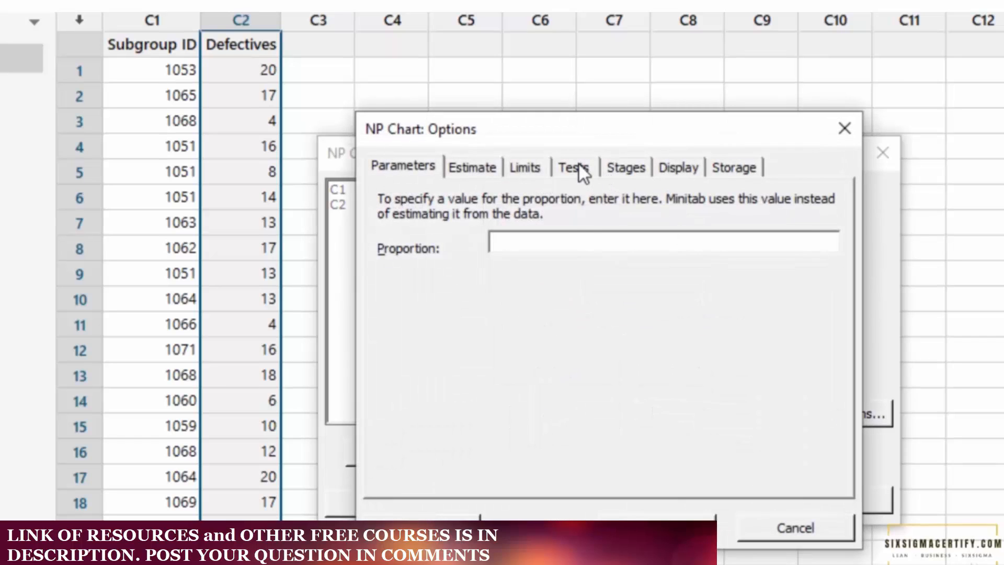
pyautogui.click(579, 166)
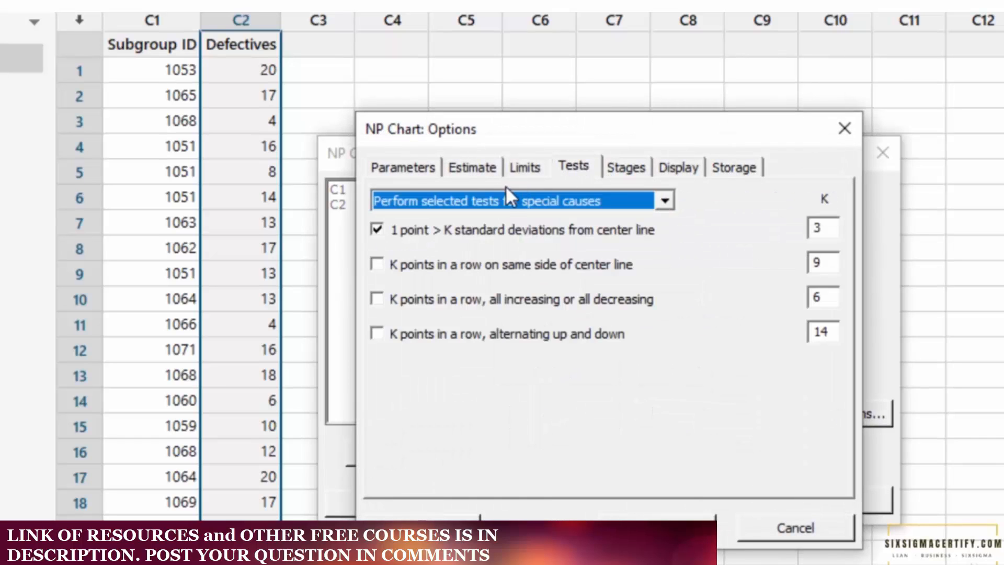
pyautogui.click(664, 203)
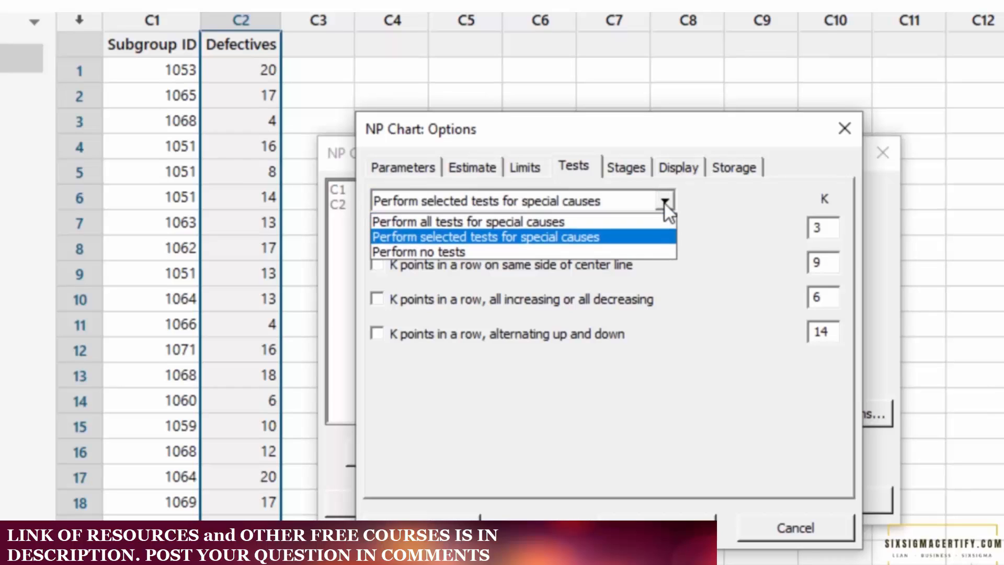
pyautogui.click(558, 217)
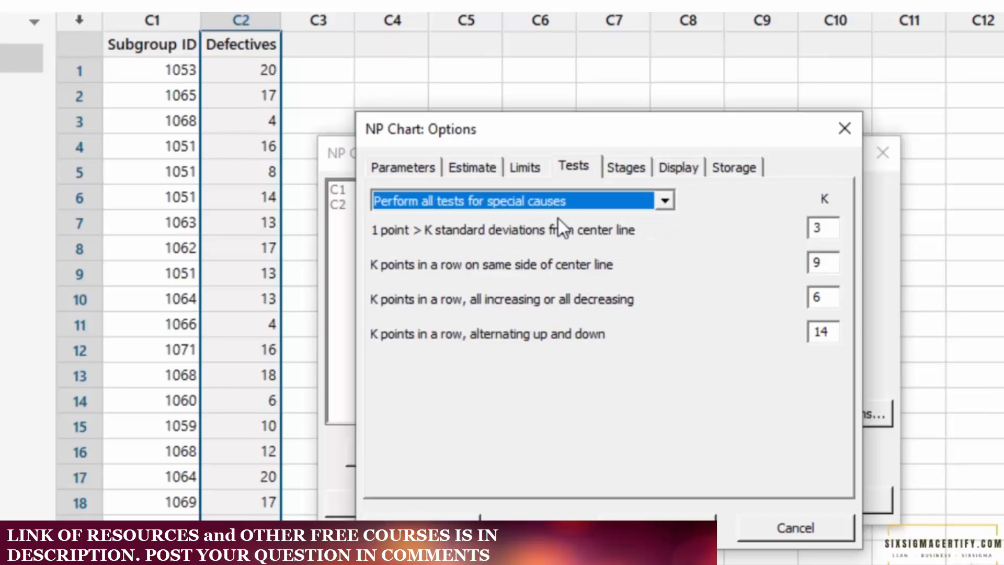
pyautogui.click(657, 526)
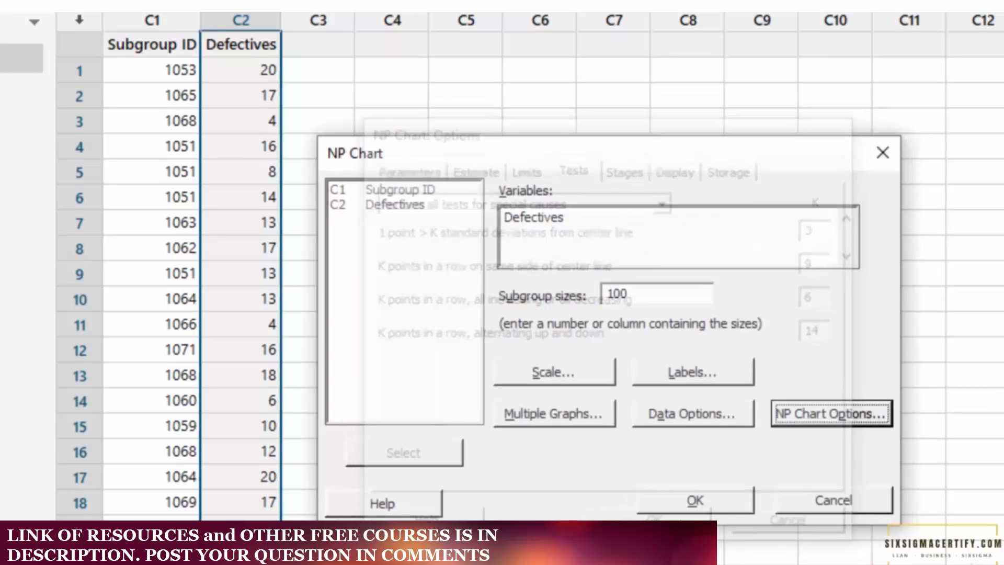
pyautogui.click(693, 498)
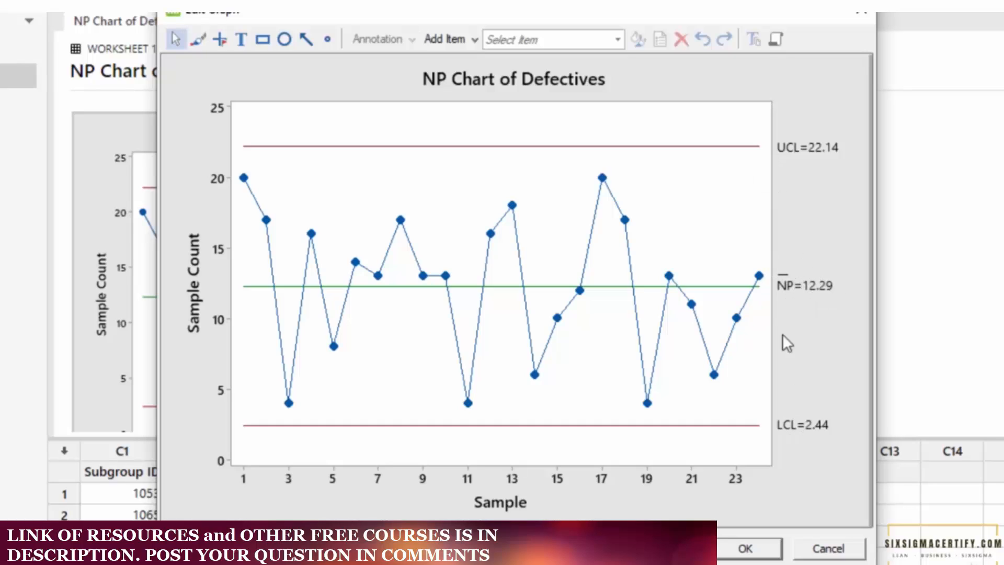
# - Review the NP chart against its control limits, and change the first row's Defectives value to 40
pyautogui.click(802, 296)
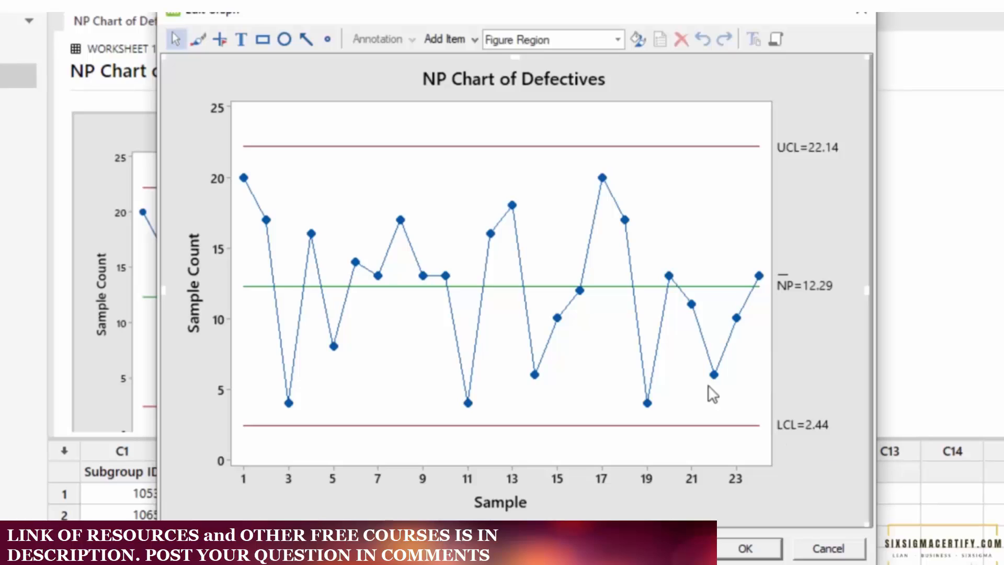
pyautogui.moveTo(513, 209)
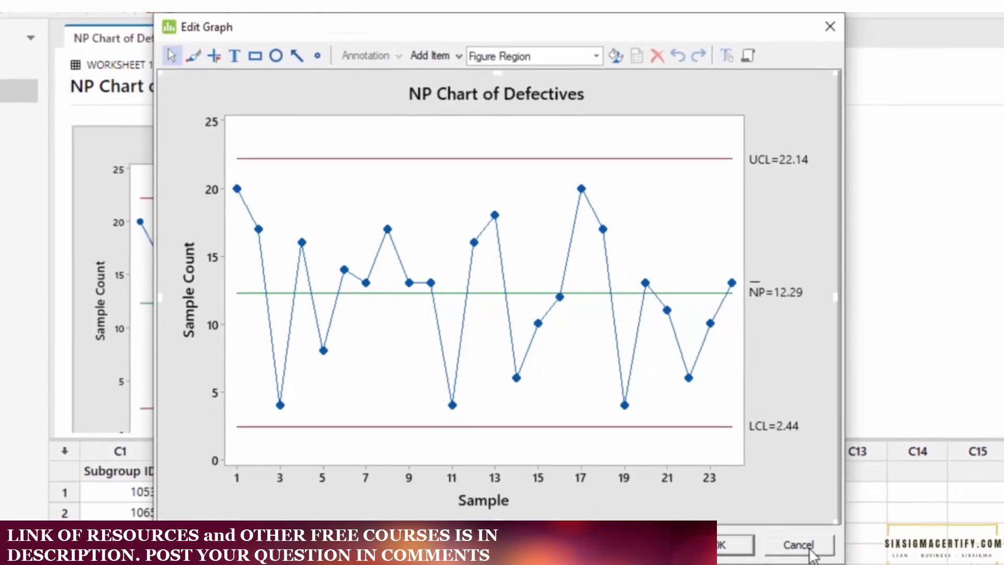
pyautogui.click(183, 489)
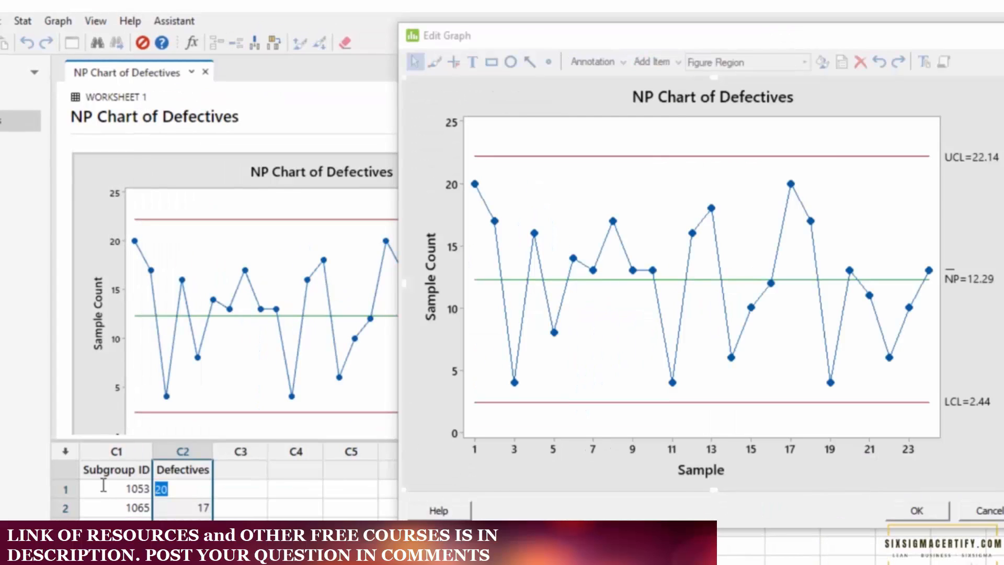
pyautogui.write('40')
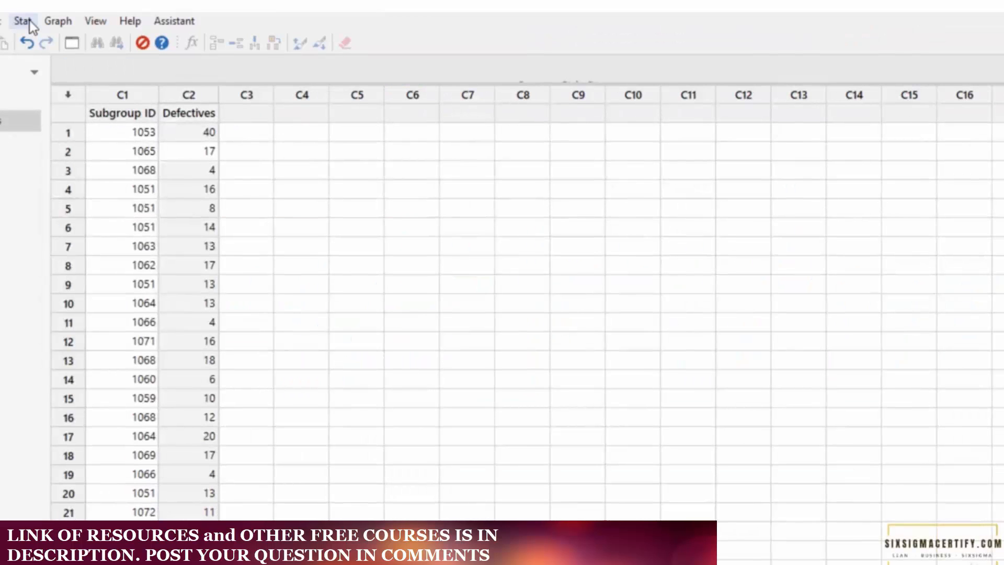
# - Generate the NP chart of Defectives again from the edited data, keeping the subgroup size of 100
pyautogui.click(29, 21)
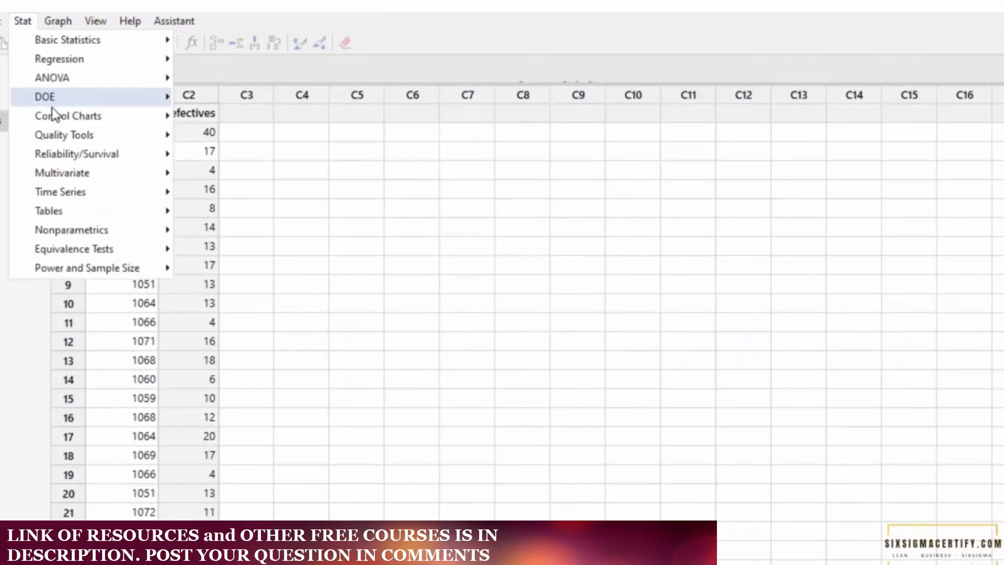
pyautogui.moveTo(55, 117)
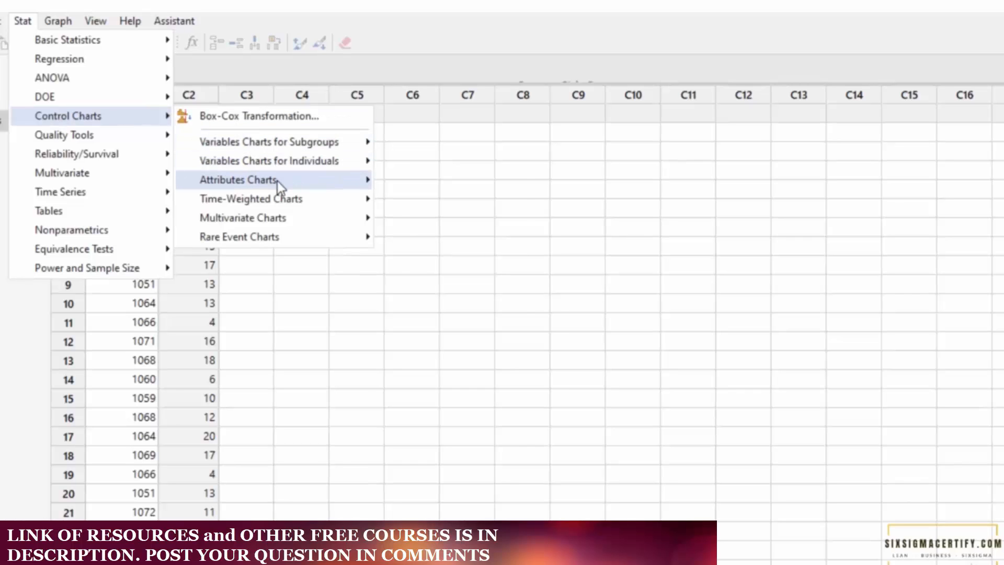
pyautogui.moveTo(277, 181)
pyautogui.click(444, 238)
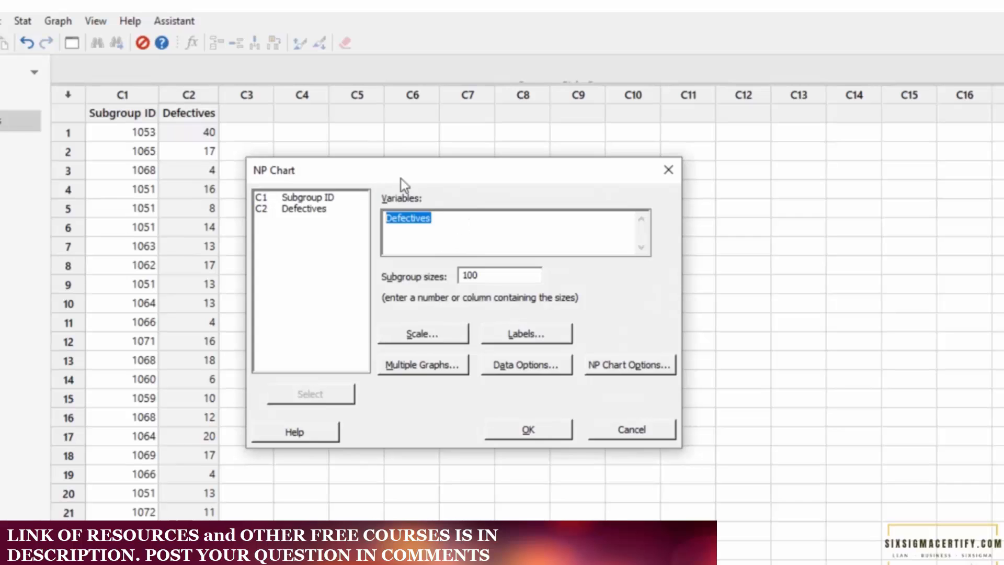
pyautogui.click(528, 429)
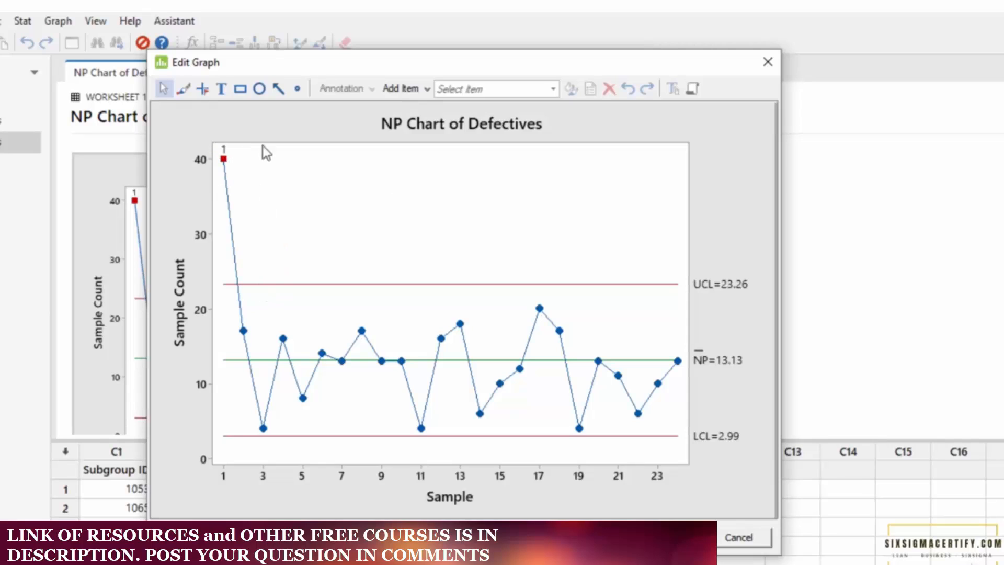
# - Examine the first sample against the upper control limit, close the graph editor, and check the test results against the first worksheet row
pyautogui.click(742, 292)
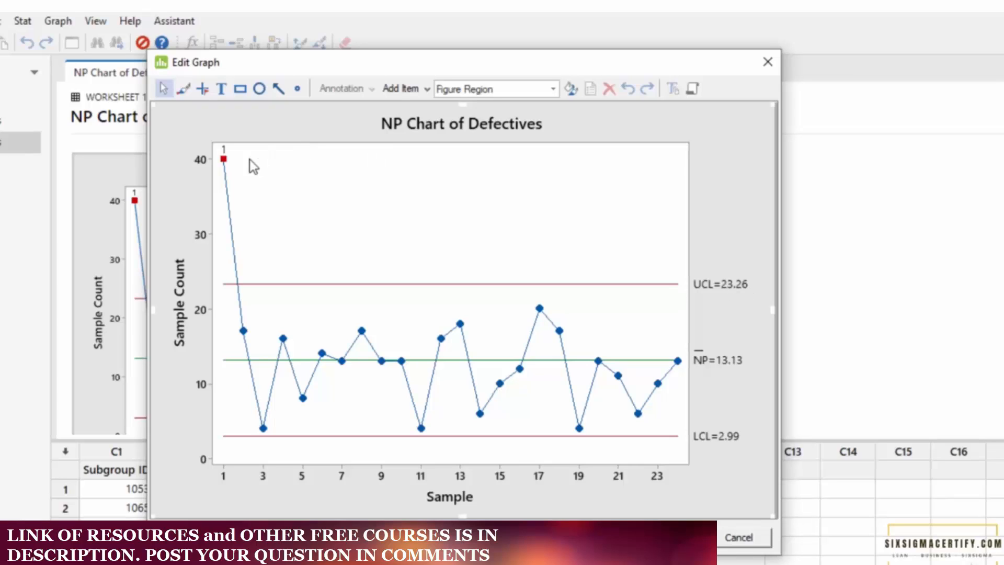
pyautogui.moveTo(226, 163)
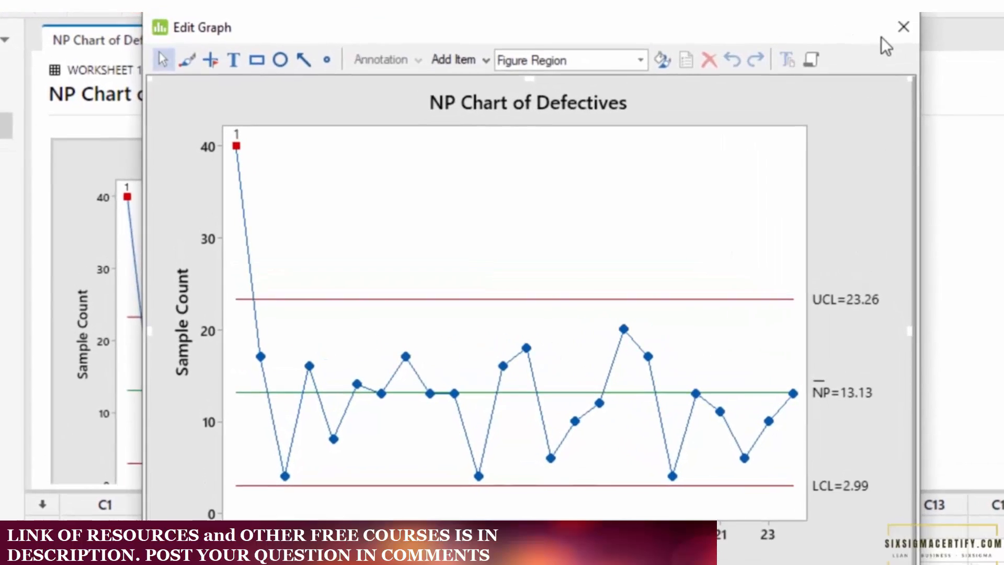
pyautogui.click(902, 28)
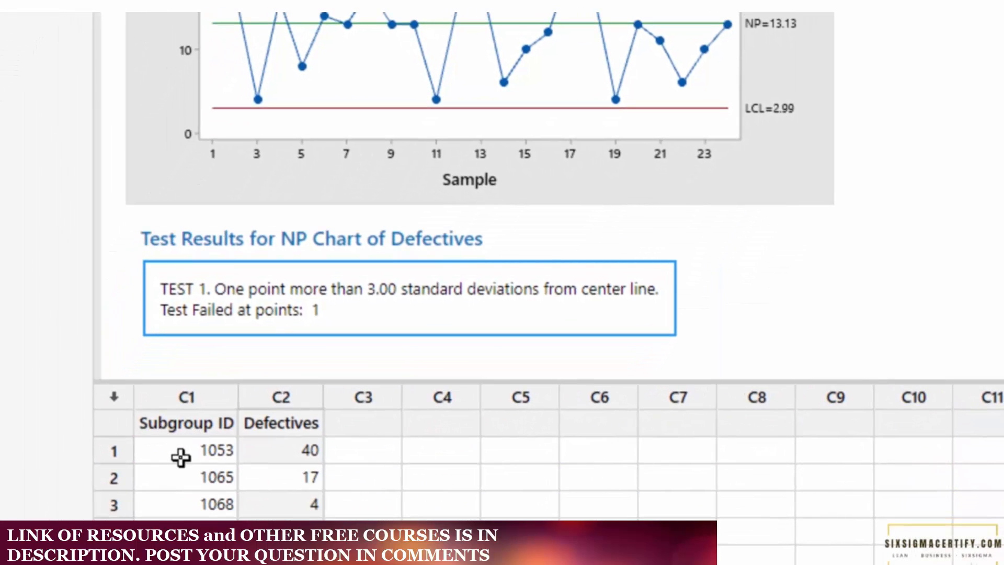
pyautogui.click(180, 457)
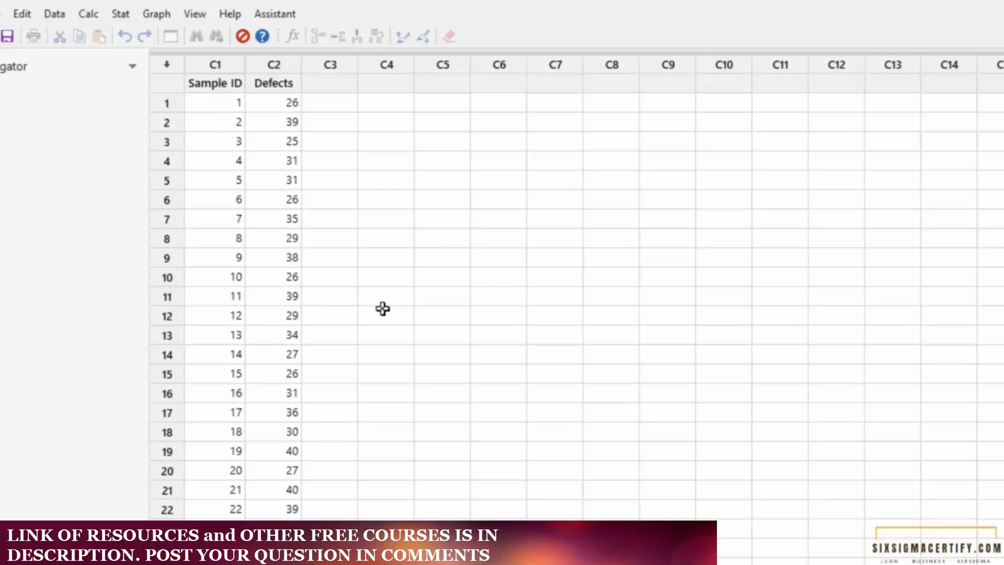
# - Set up a C chart with 'Defects' as the variable
pyautogui.hotkey('ctrl', 'a')
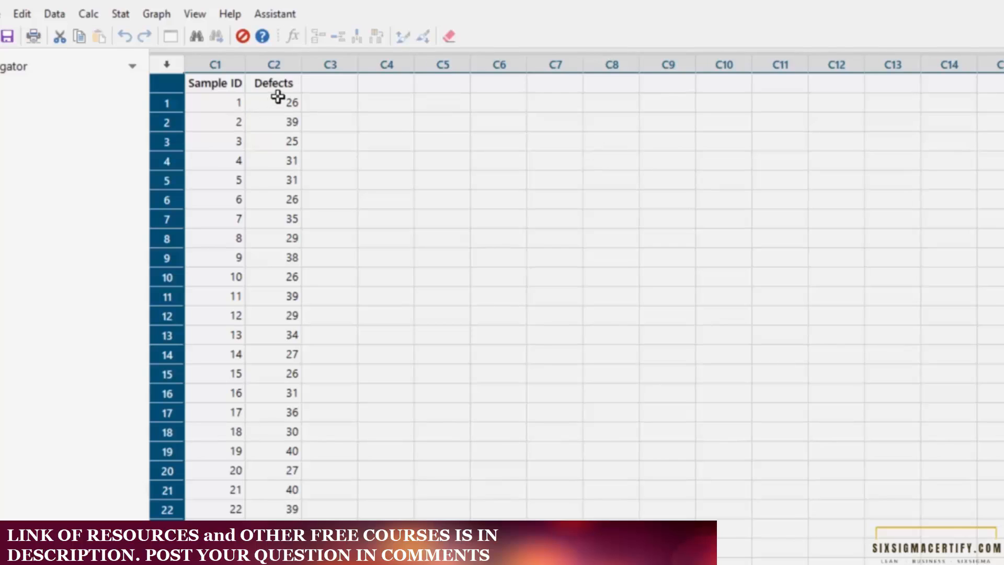
pyautogui.click(119, 16)
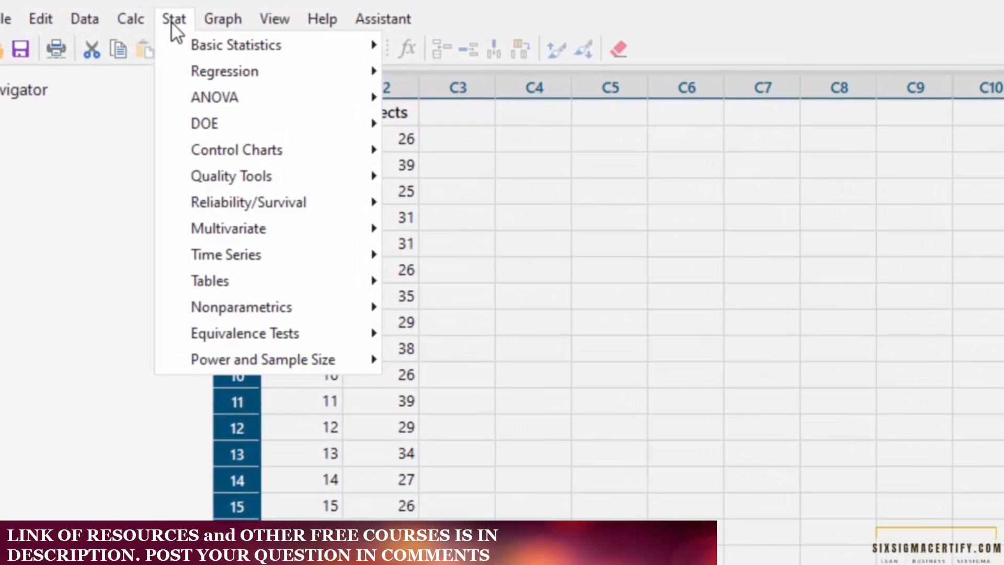
pyautogui.moveTo(249, 157)
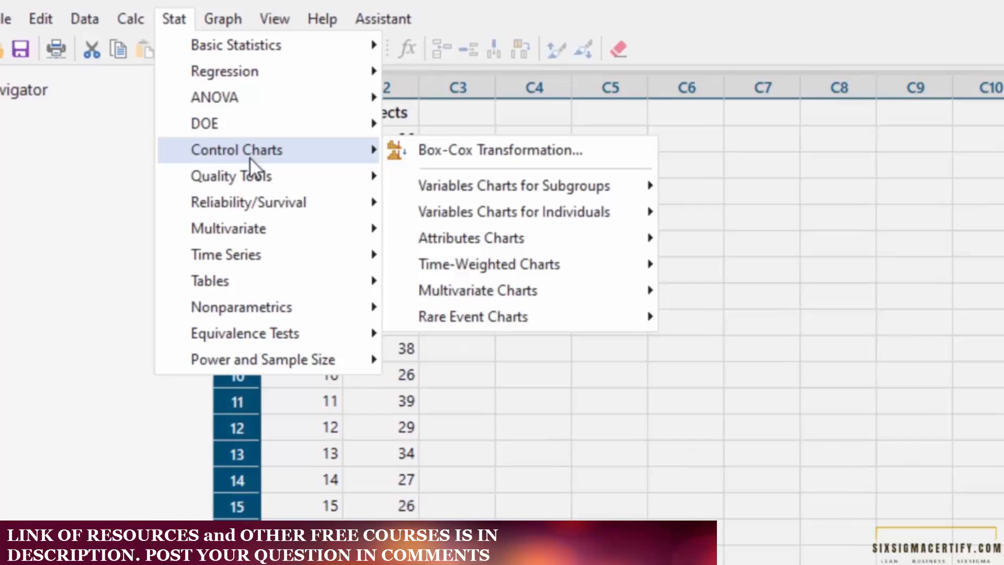
pyautogui.moveTo(470, 242)
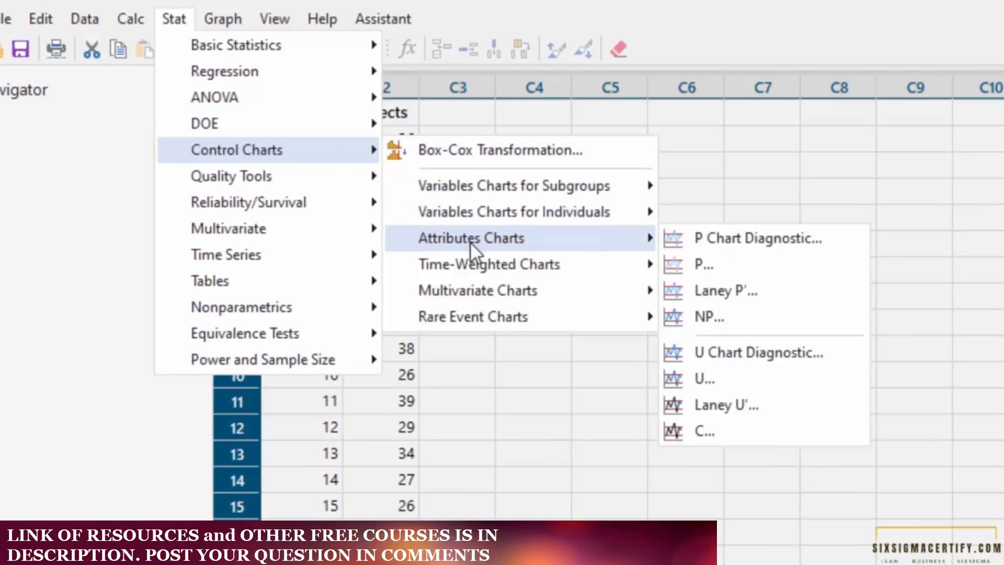
pyautogui.click(770, 431)
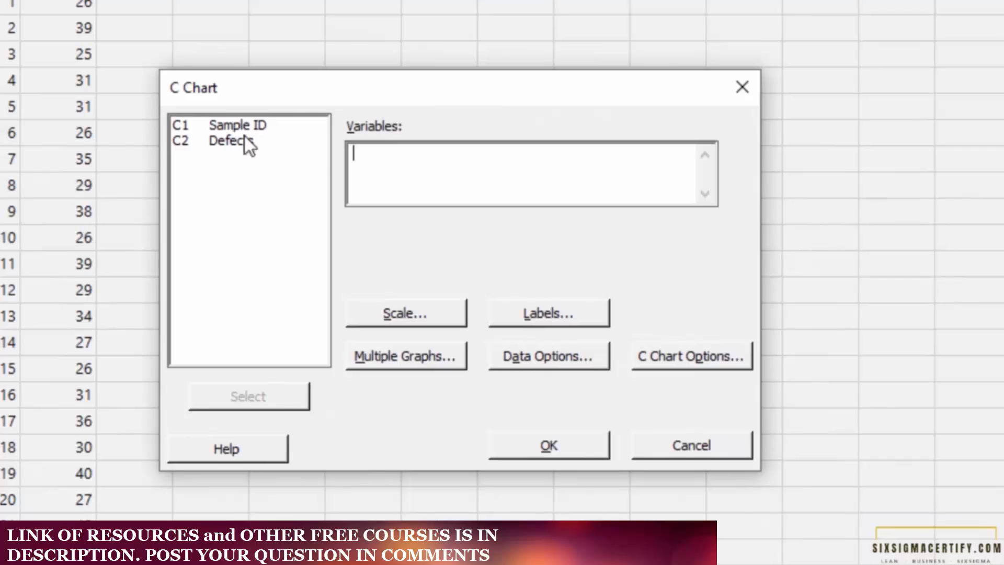
pyautogui.doubleClick(218, 137)
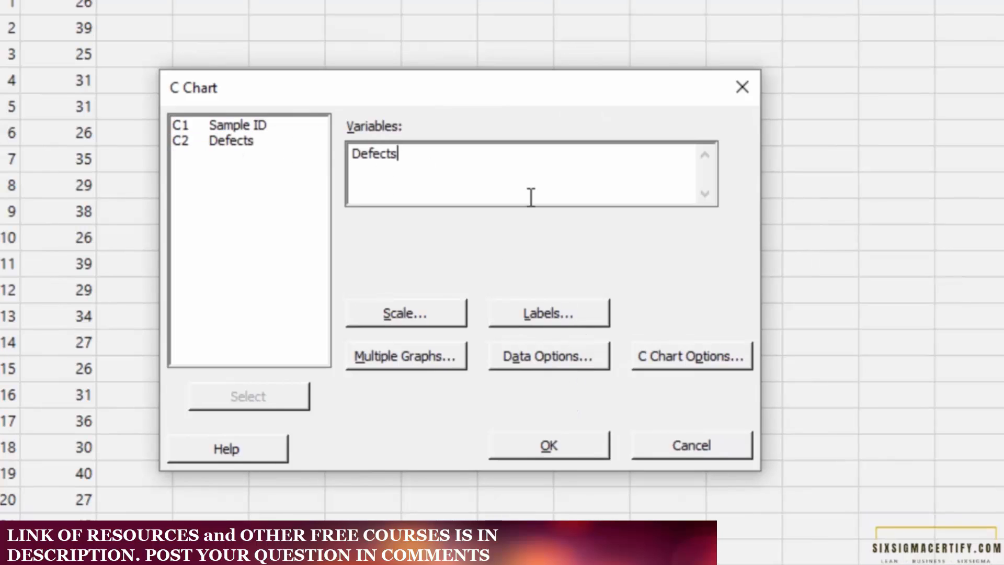
# - Set the C chart options to perform all tests for special causes, and generate the C chart of Defects
pyautogui.click(676, 359)
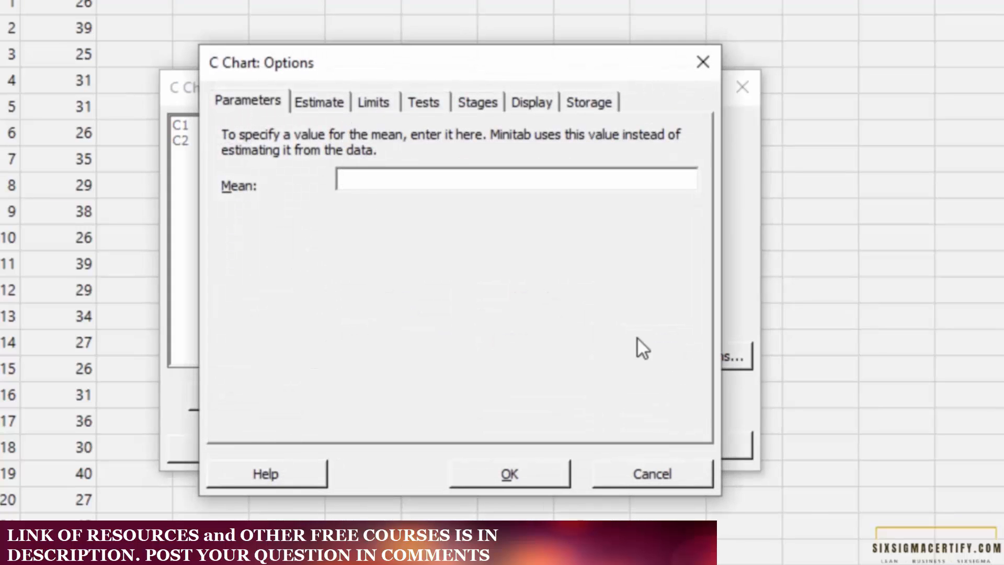
pyautogui.click(421, 103)
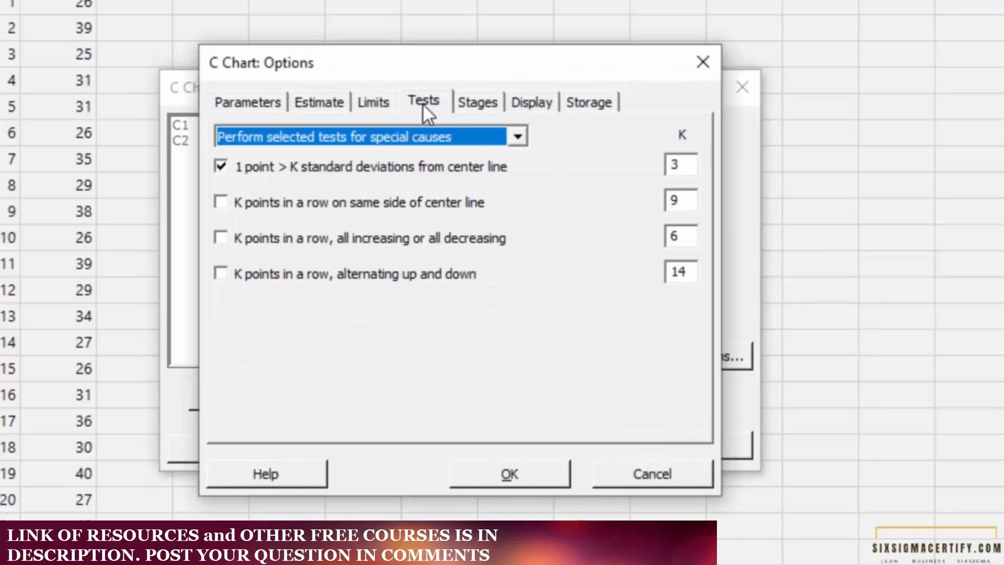
pyautogui.click(517, 136)
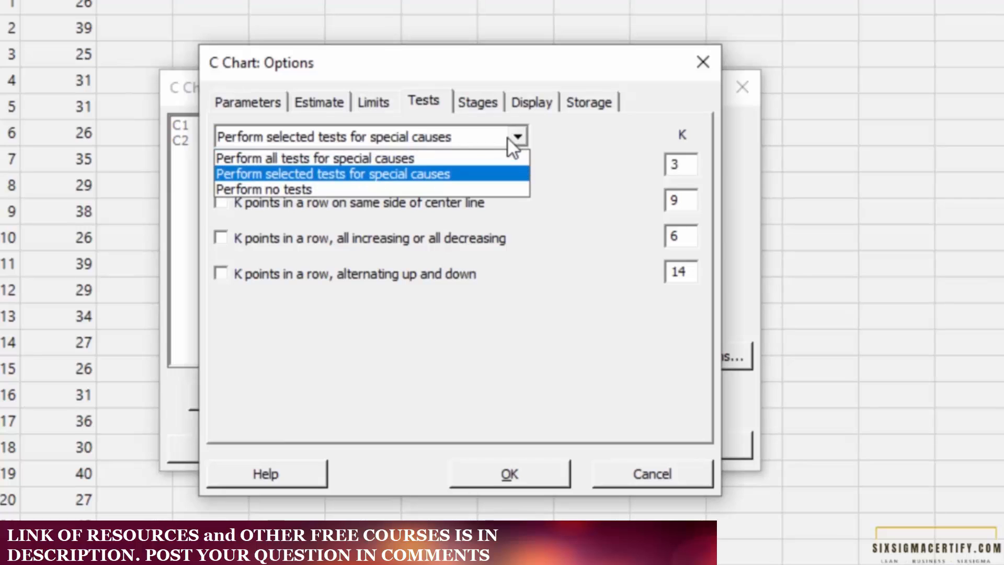
pyautogui.click(417, 152)
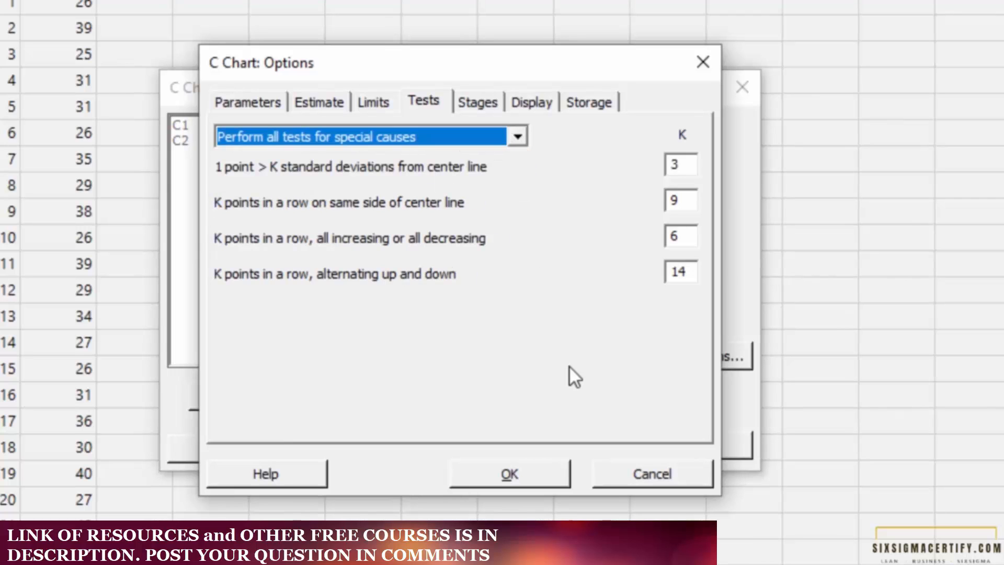
pyautogui.click(550, 476)
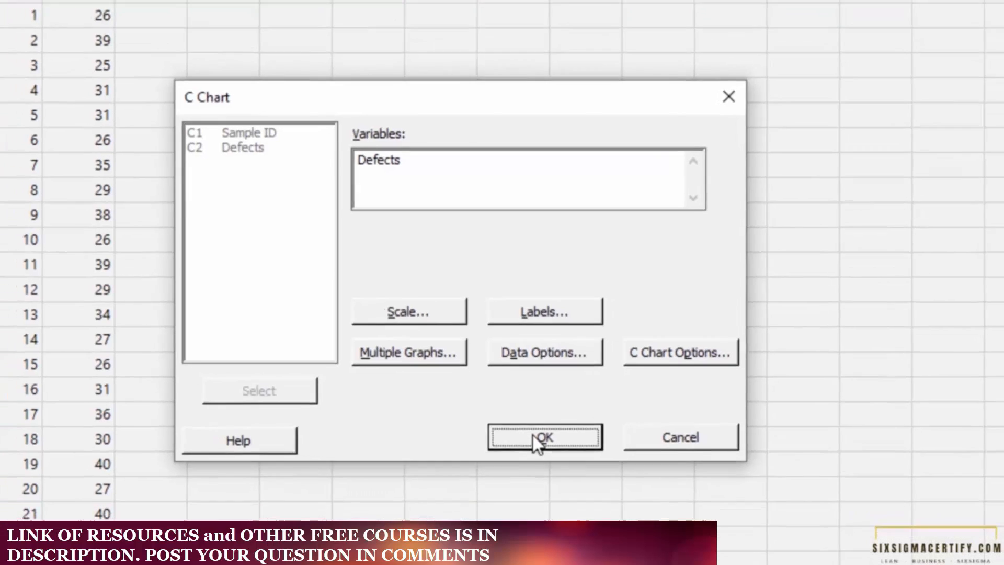
pyautogui.click(542, 449)
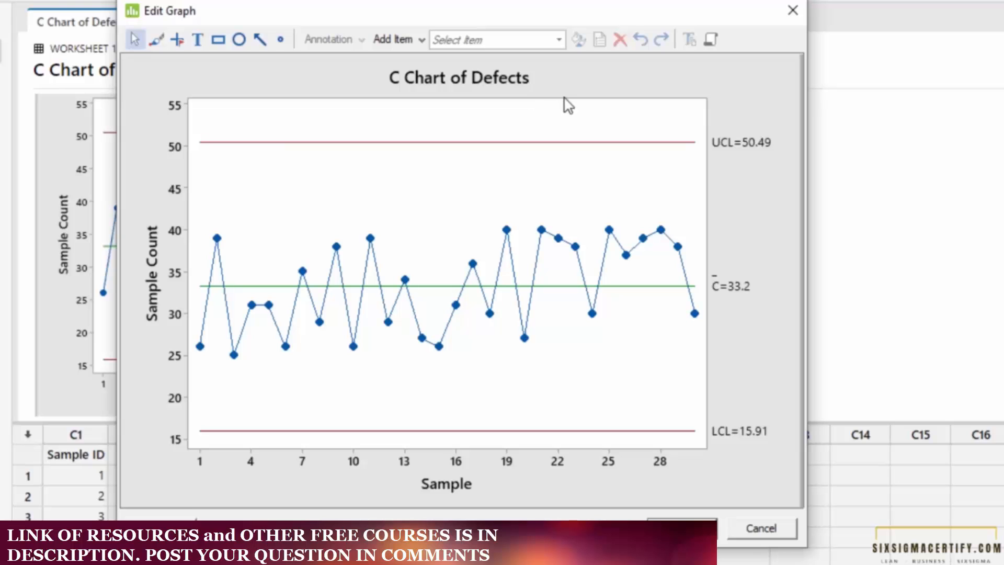
# - Close the graph editor and change the Defects value of sample 5 to 65
pyautogui.moveTo(478, 16); pyautogui.dragTo(675, 2)
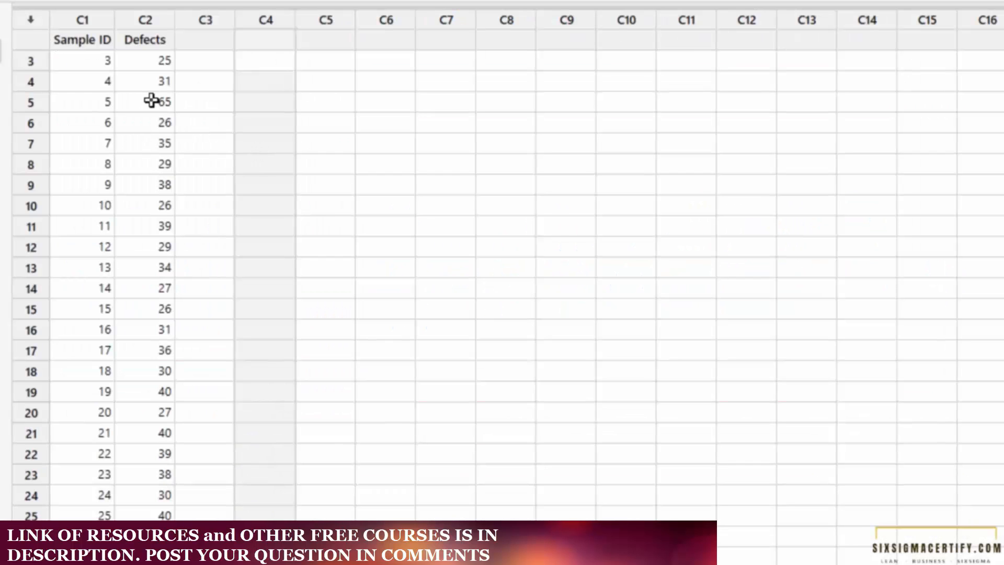
pyautogui.click(95, 99)
pyautogui.click(155, 101)
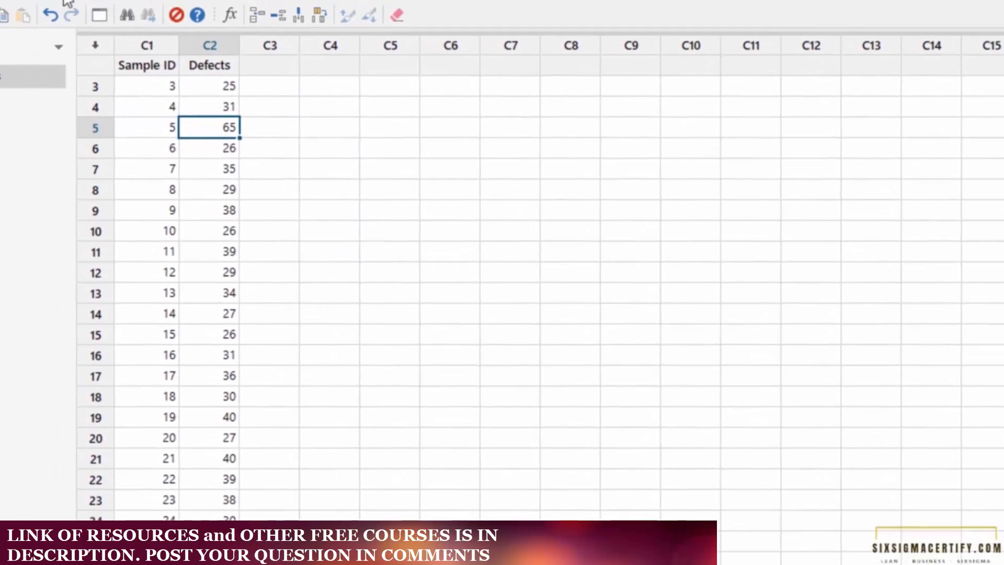
# - Generate the C chart of Defects again from the edited data
pyautogui.click(103, 14)
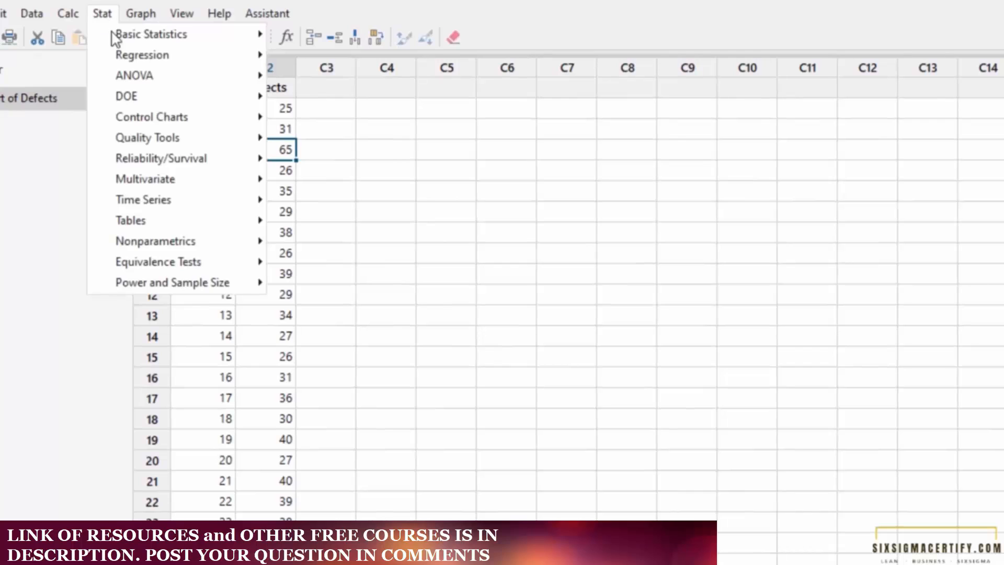
pyautogui.moveTo(137, 119)
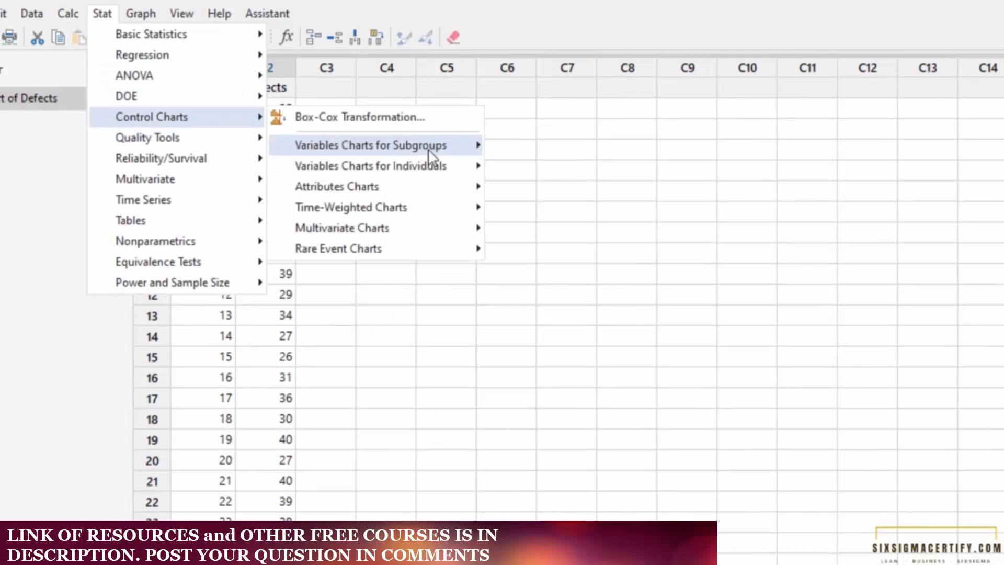
pyautogui.moveTo(428, 184)
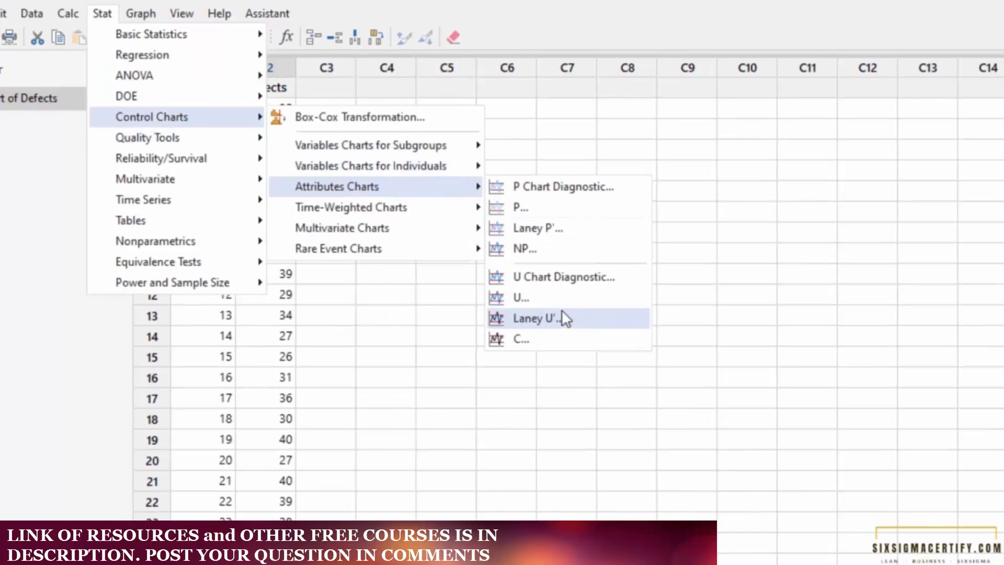
pyautogui.click(531, 344)
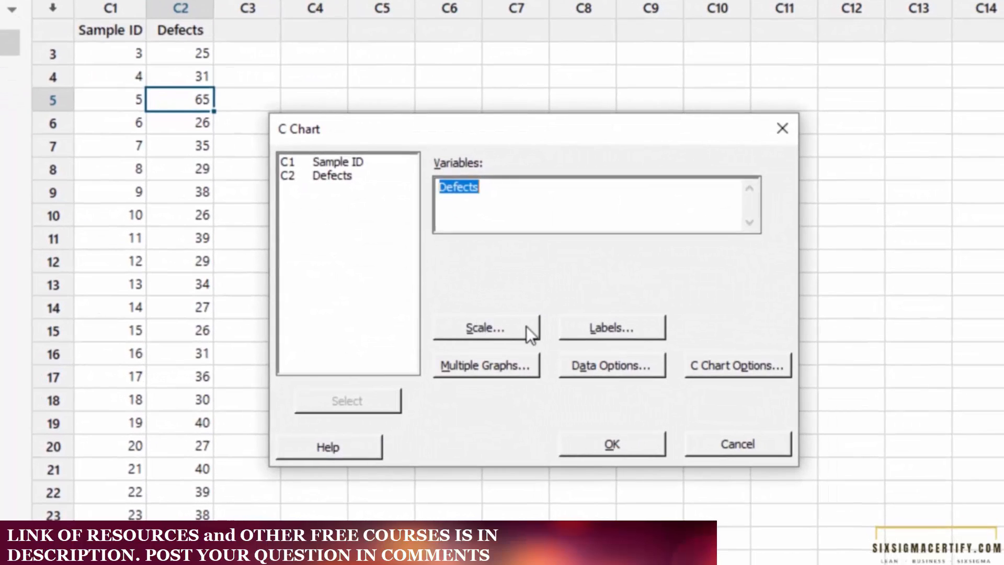
pyautogui.click(631, 440)
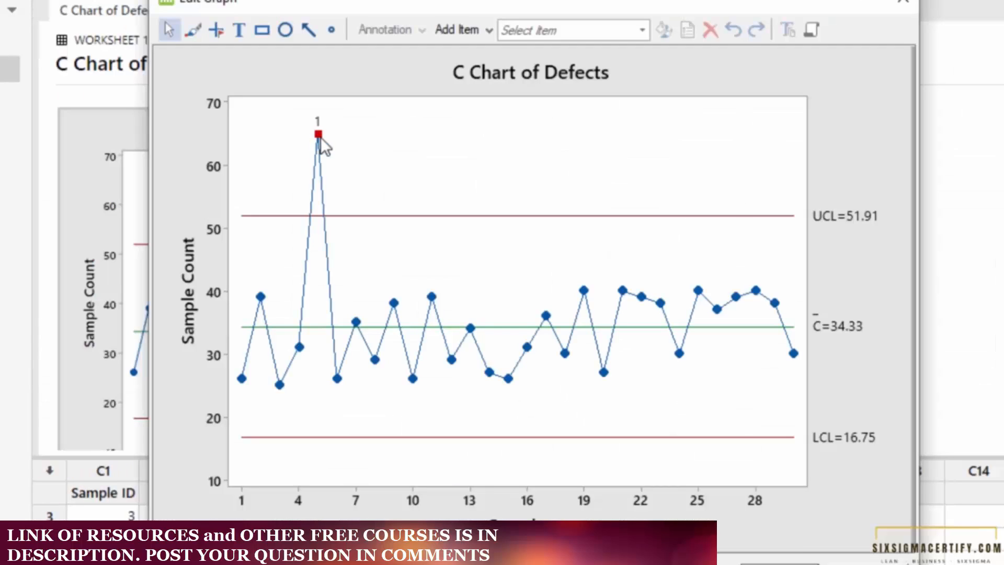
# - Examine sample 5 against the upper control limit, close the graph editor, and check the test results against the worksheet data
pyautogui.moveTo(321, 137)
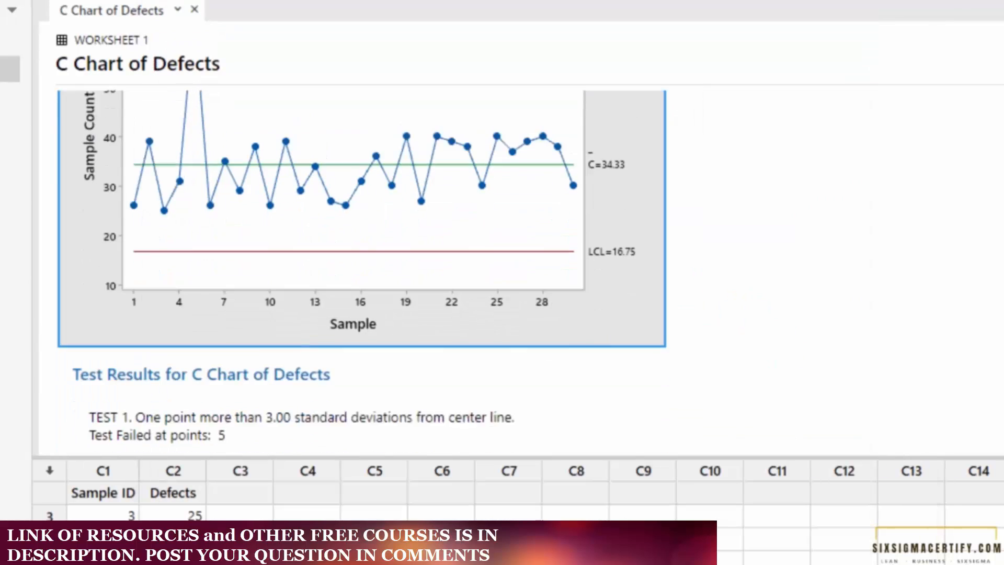
pyautogui.scroll(-1, 490, 440)
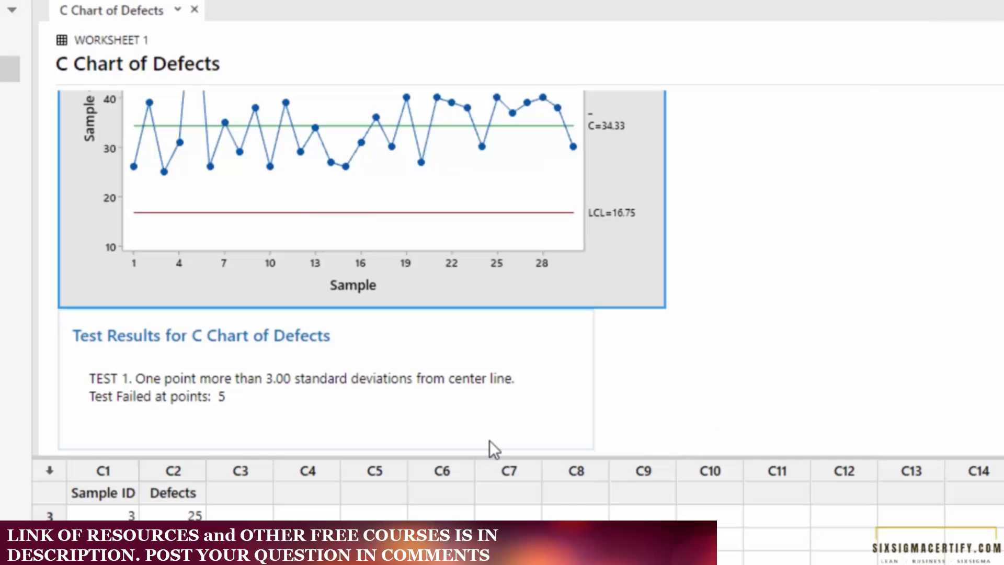
pyautogui.click(422, 402)
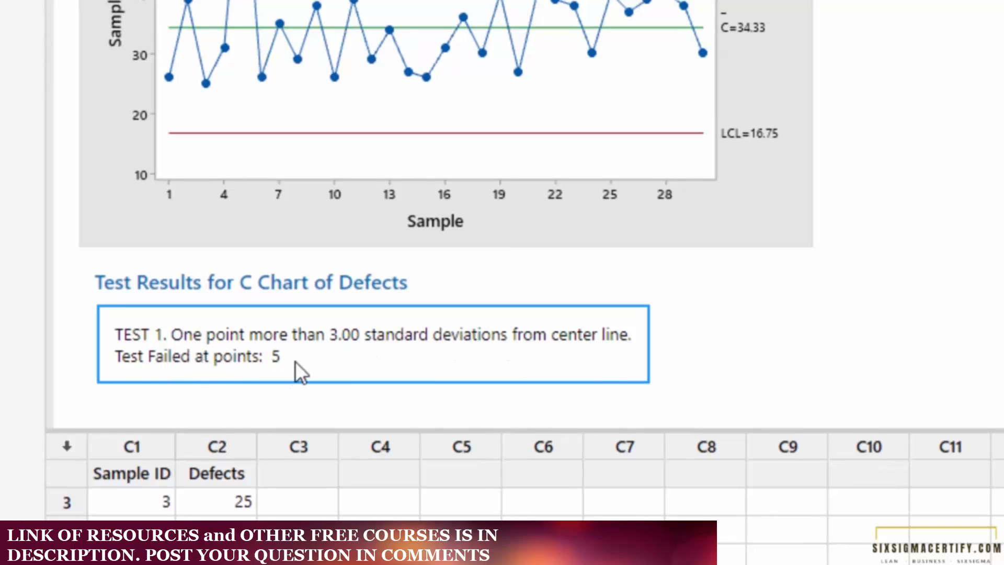
pyautogui.click(133, 556)
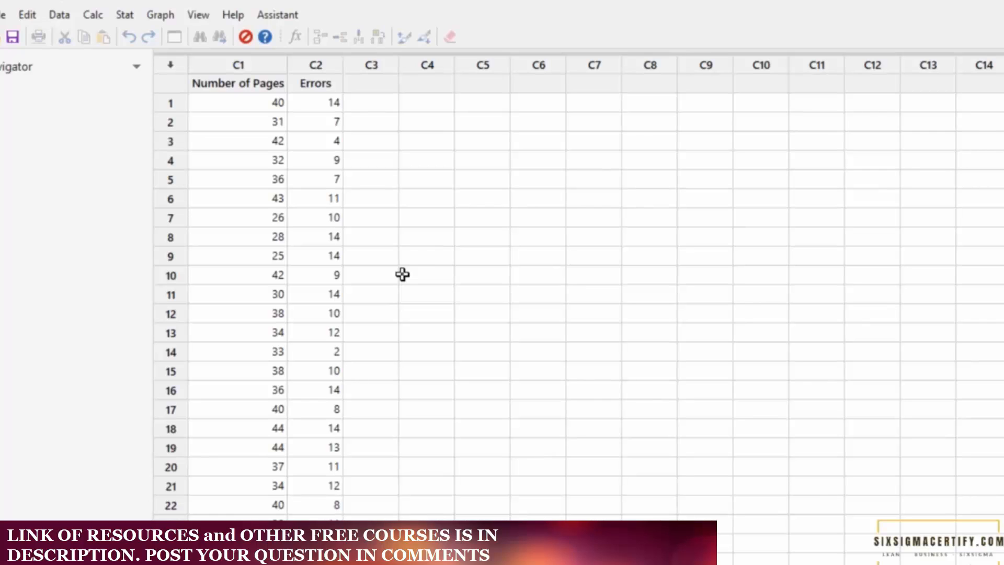
# - Review the Number of Pages and Errors columns, comparing the paired values in the first two rows
pyautogui.moveTo(163, 104); pyautogui.dragTo(166, 485)
pyautogui.scroll(3, 194, 466)
pyautogui.moveTo(247, 99); pyautogui.dragTo(342, 103)
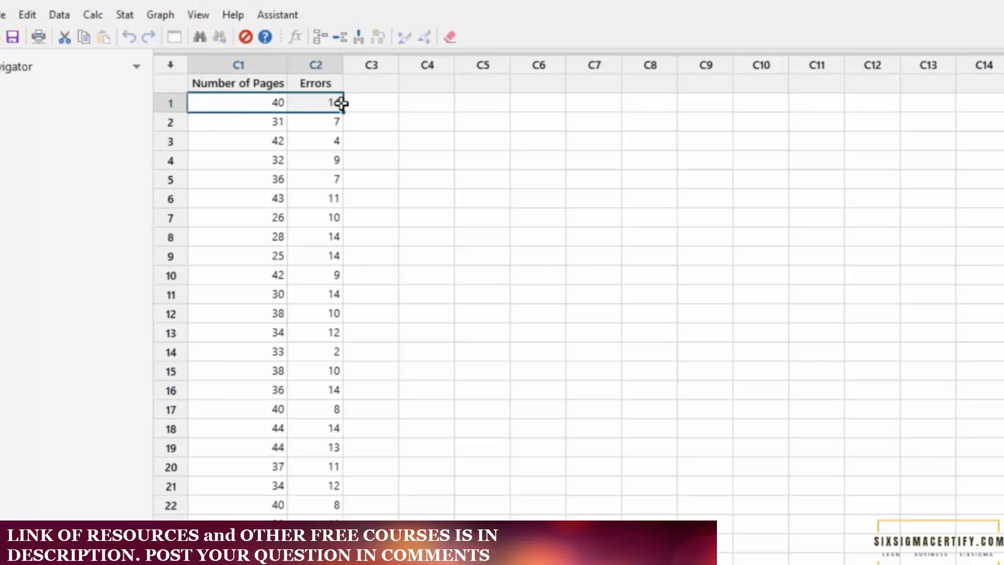
pyautogui.click(267, 122)
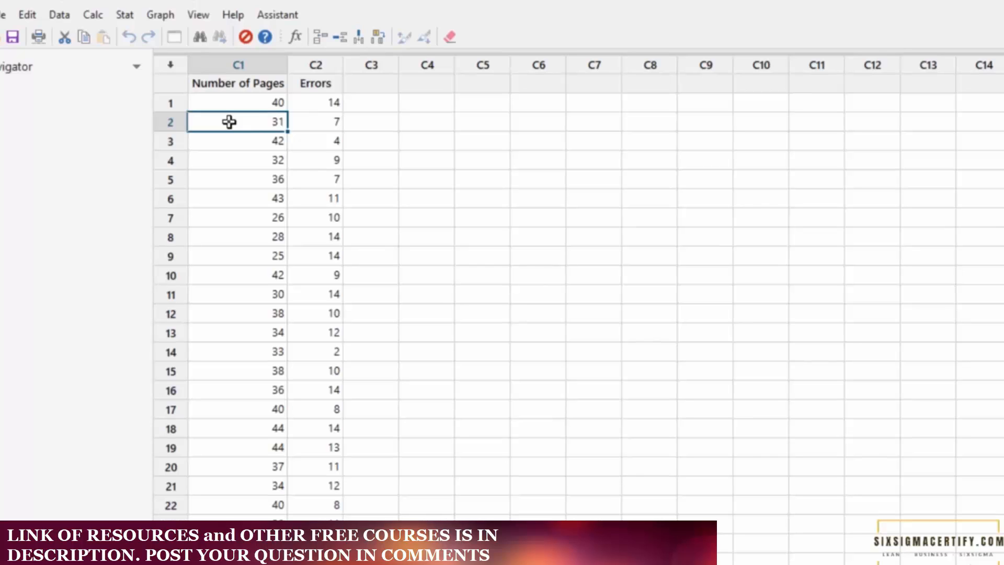
pyautogui.moveTo(229, 121); pyautogui.dragTo(313, 127)
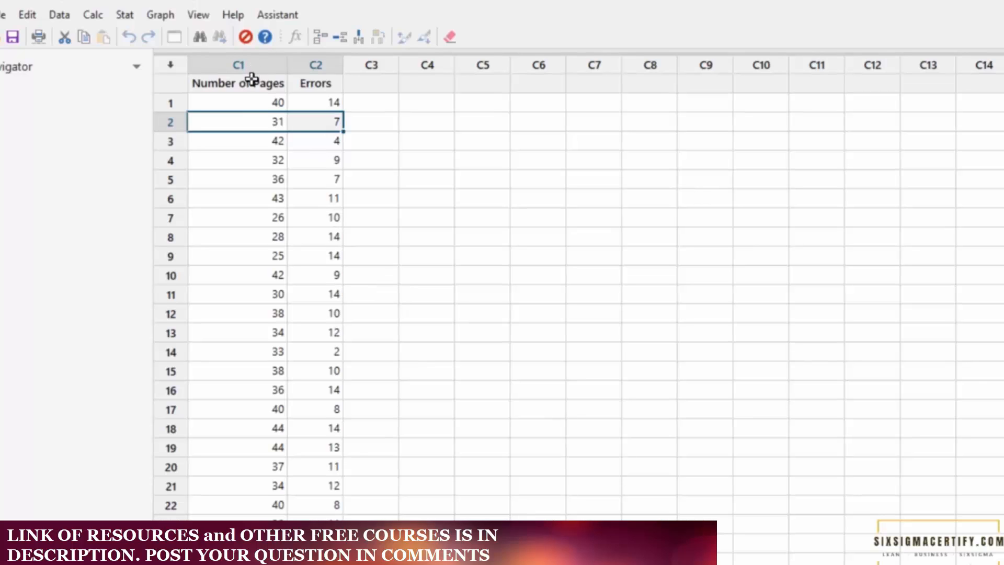
pyautogui.click(278, 65)
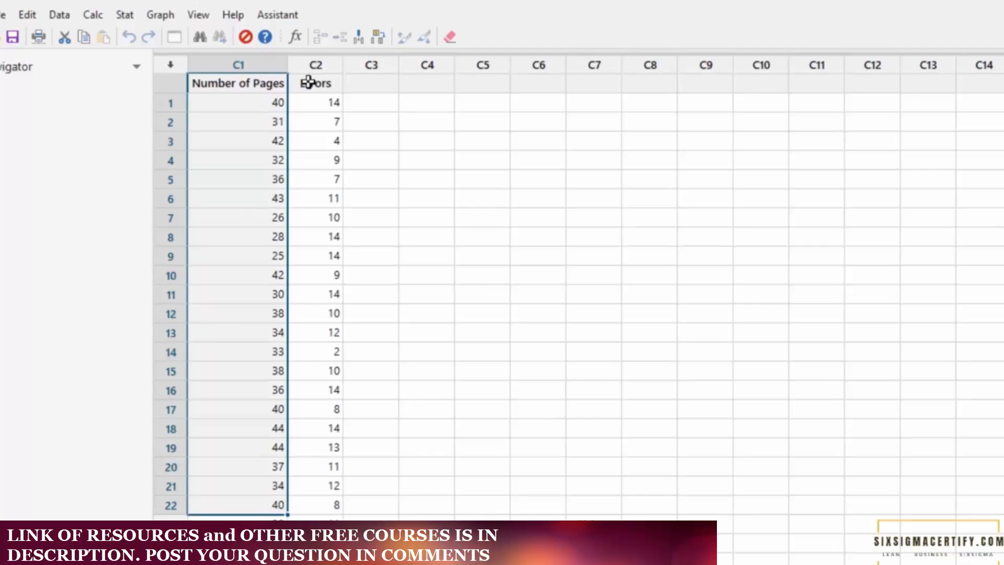
pyautogui.moveTo(307, 82); pyautogui.dragTo(336, 486)
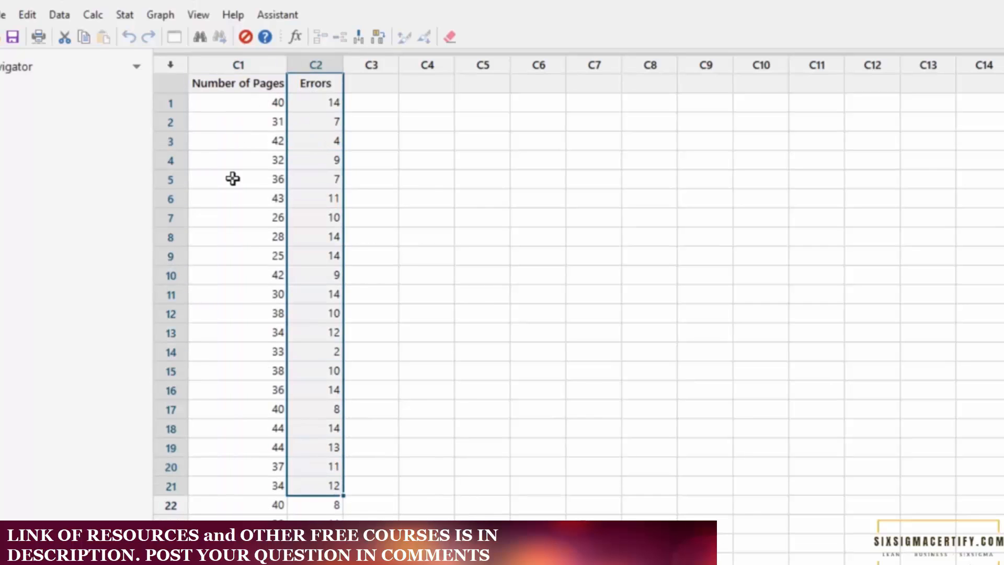
# - Examine how the page count varies between the first rows, and compare it with the Errors values of rows 1 and 2
pyautogui.click(251, 100)
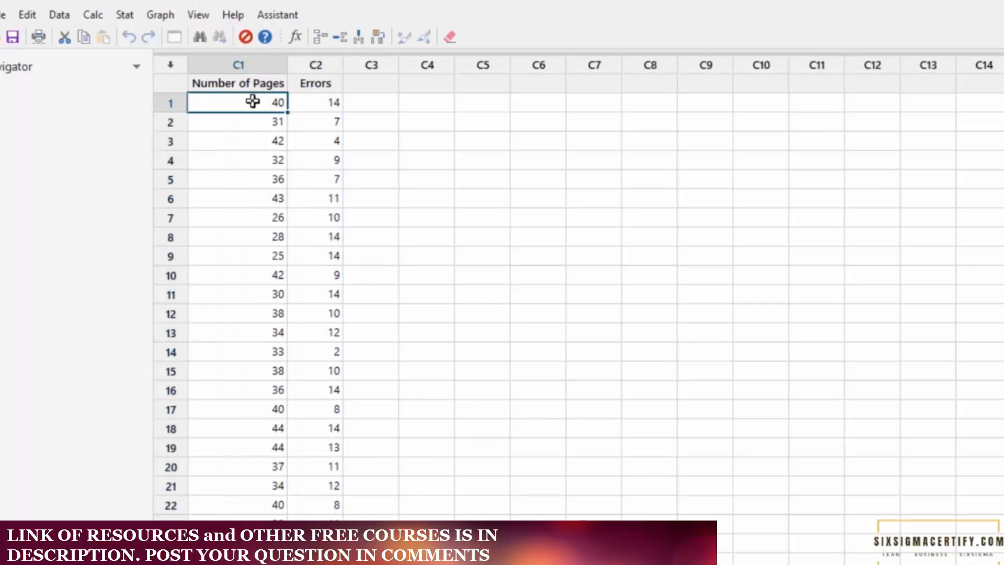
pyautogui.click(248, 120)
pyautogui.click(246, 138)
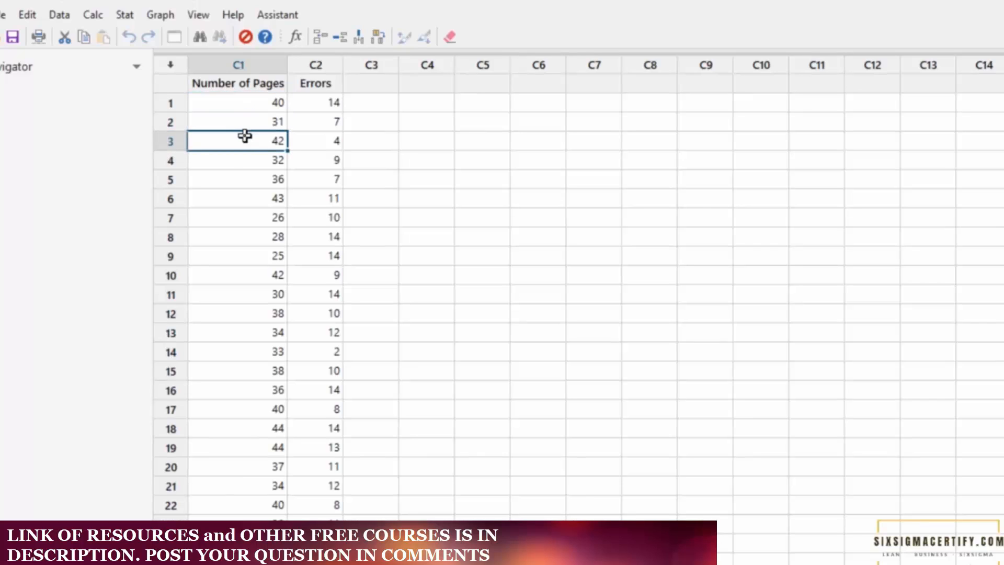
pyautogui.click(314, 85)
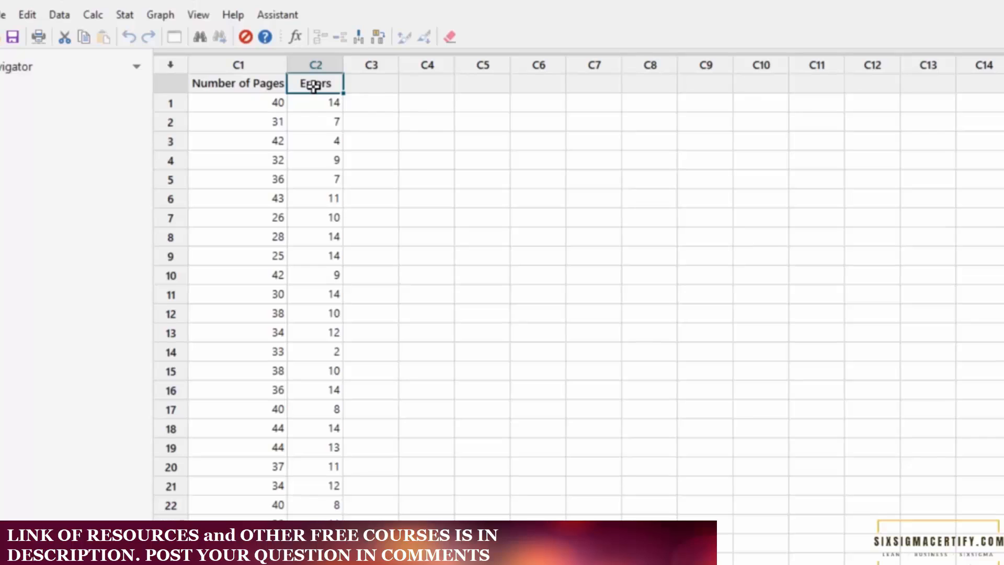
pyautogui.click(334, 101)
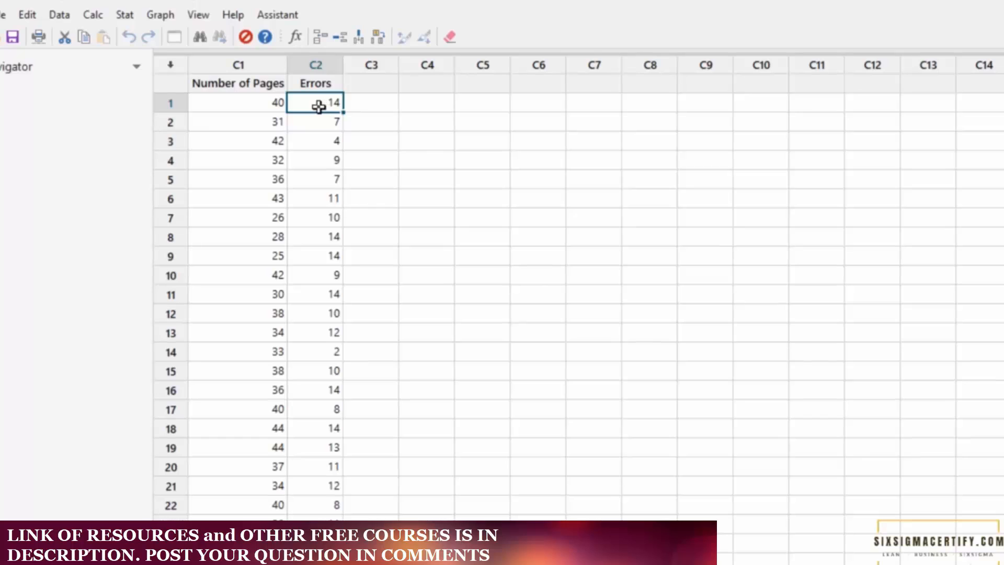
pyautogui.moveTo(266, 104); pyautogui.dragTo(265, 187)
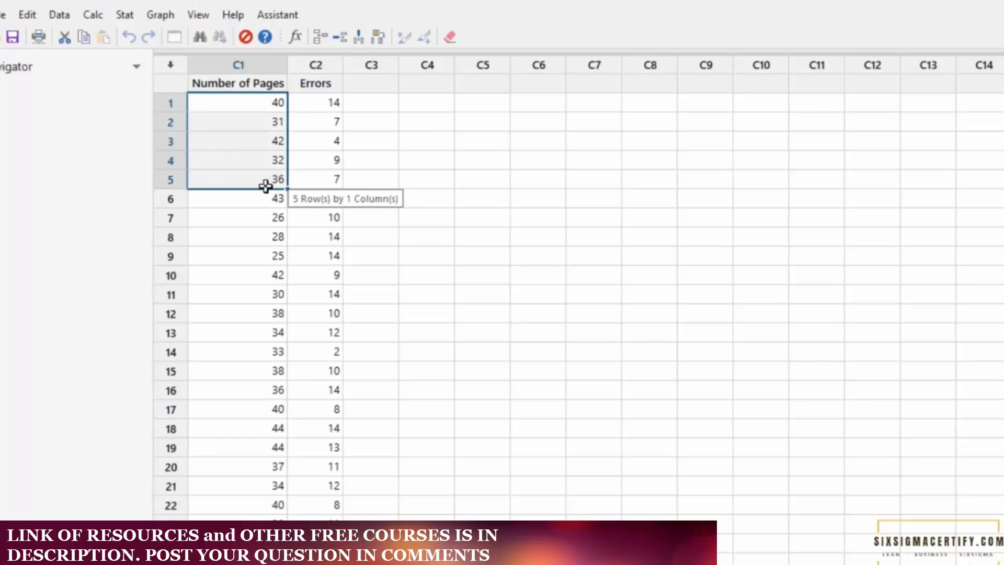
pyautogui.click(328, 106)
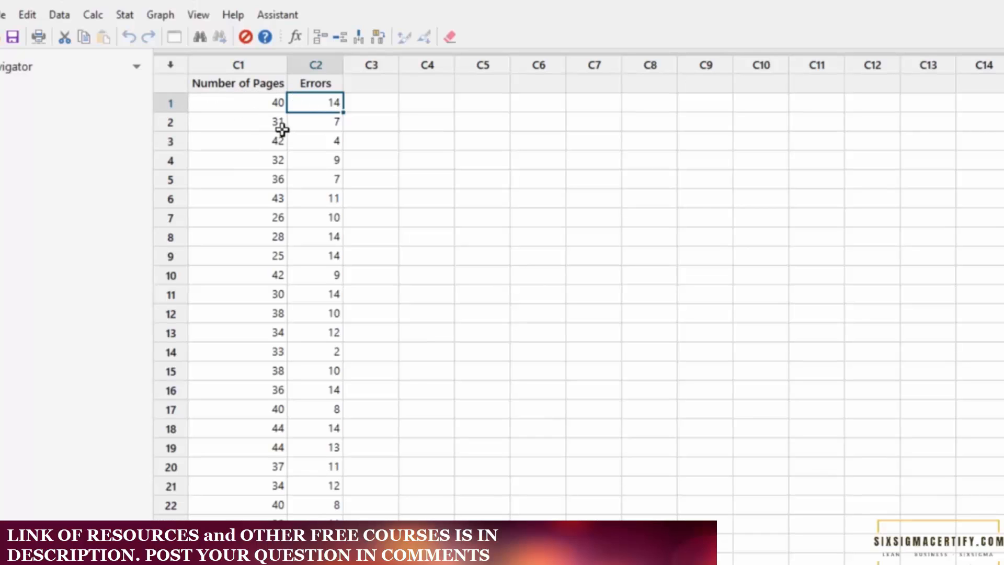
pyautogui.click(325, 120)
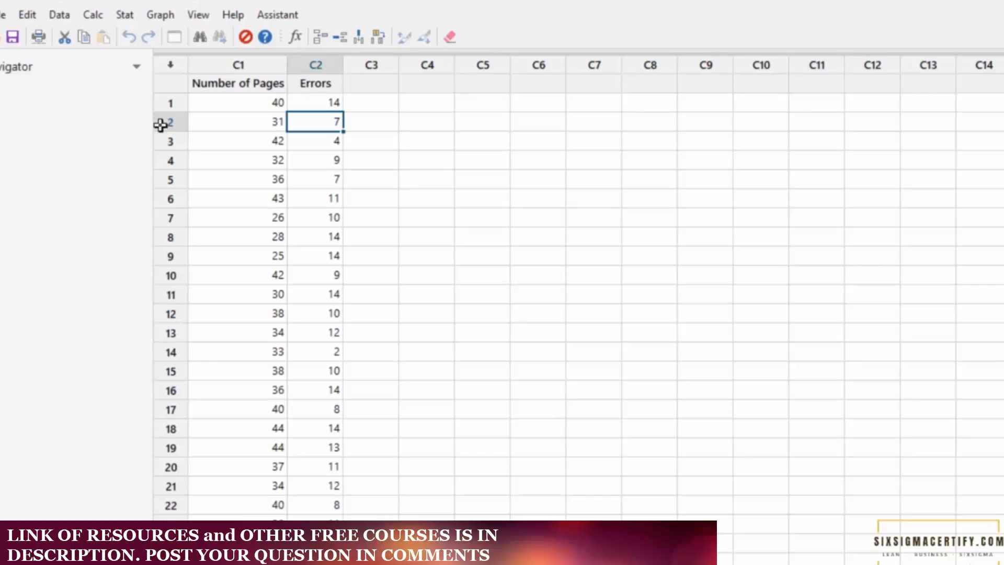
pyautogui.click(241, 126)
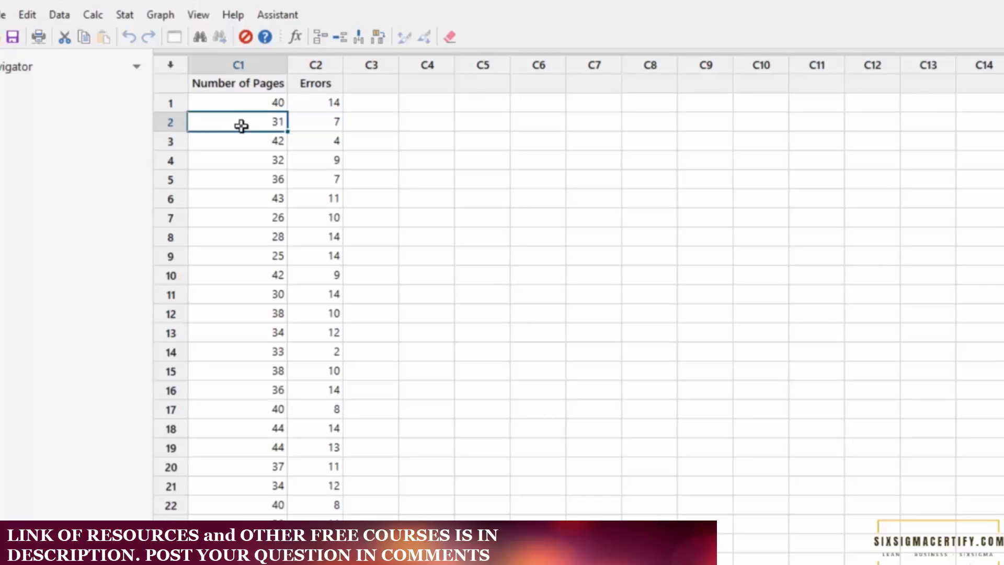
# - Set up a U chart with 'Errors' as the variable and 'Number of Pages' as the subgroup sizes
pyautogui.click(126, 16)
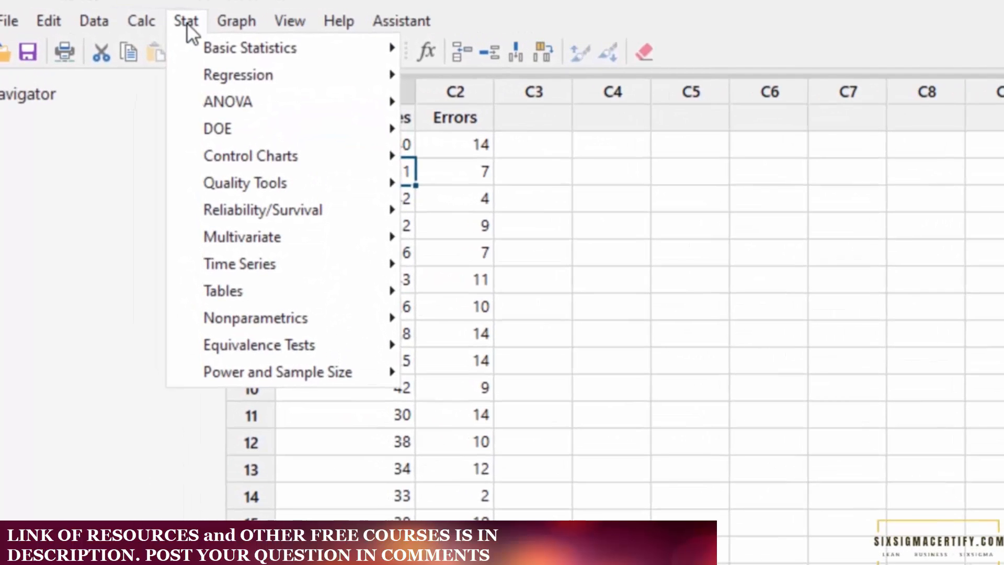
pyautogui.moveTo(242, 161)
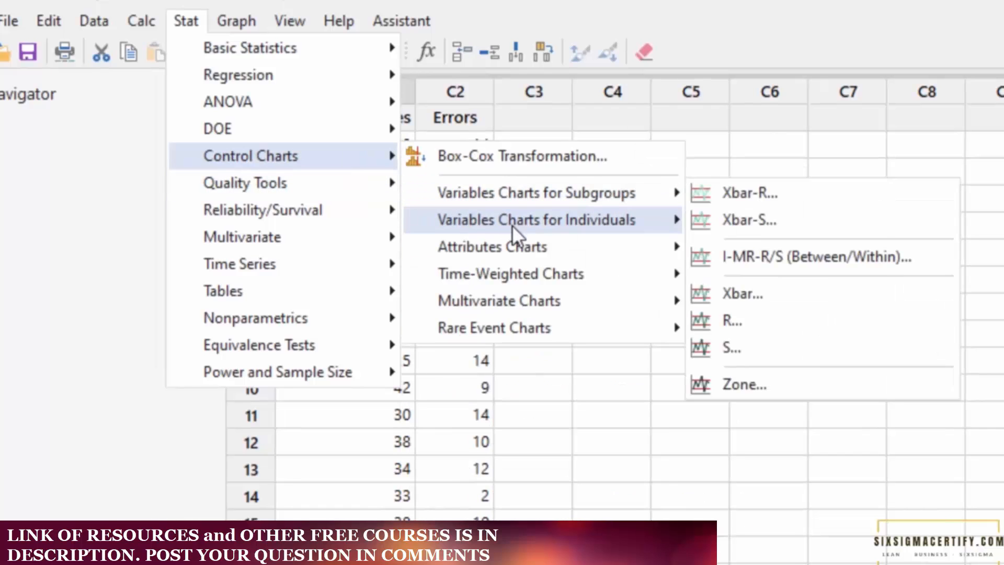
pyautogui.moveTo(513, 225)
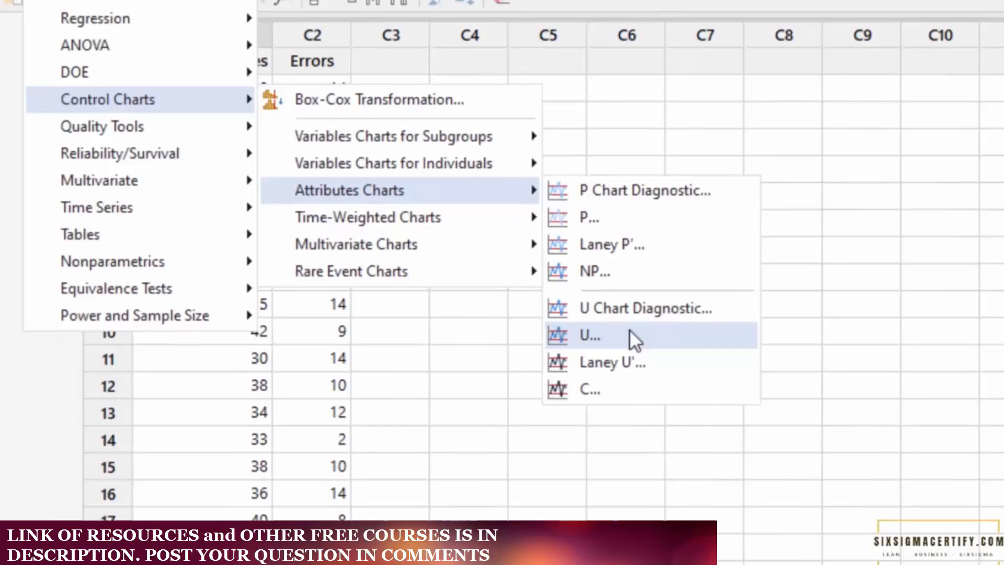
pyautogui.click(630, 334)
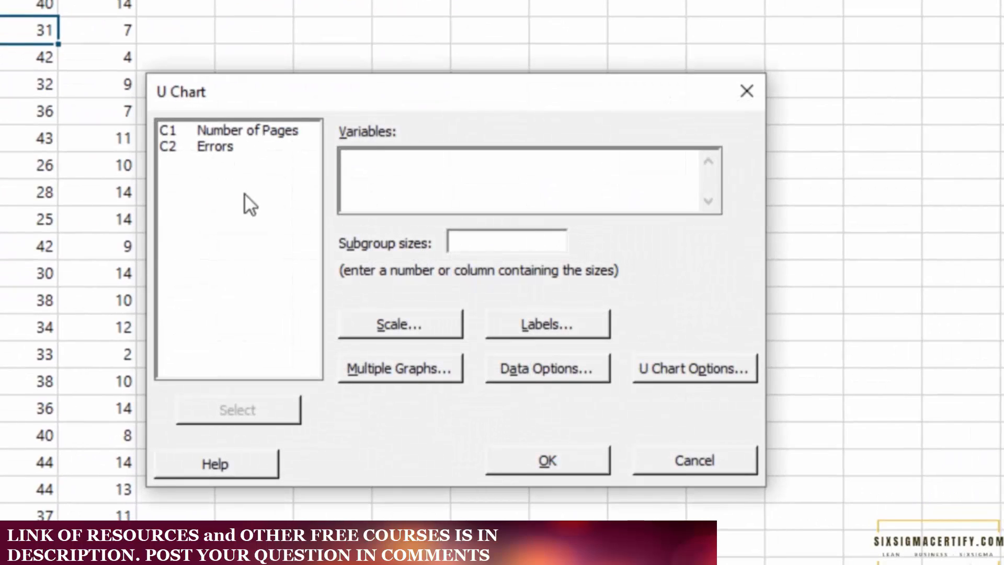
pyautogui.doubleClick(215, 150)
pyautogui.click(479, 238)
pyautogui.doubleClick(270, 130)
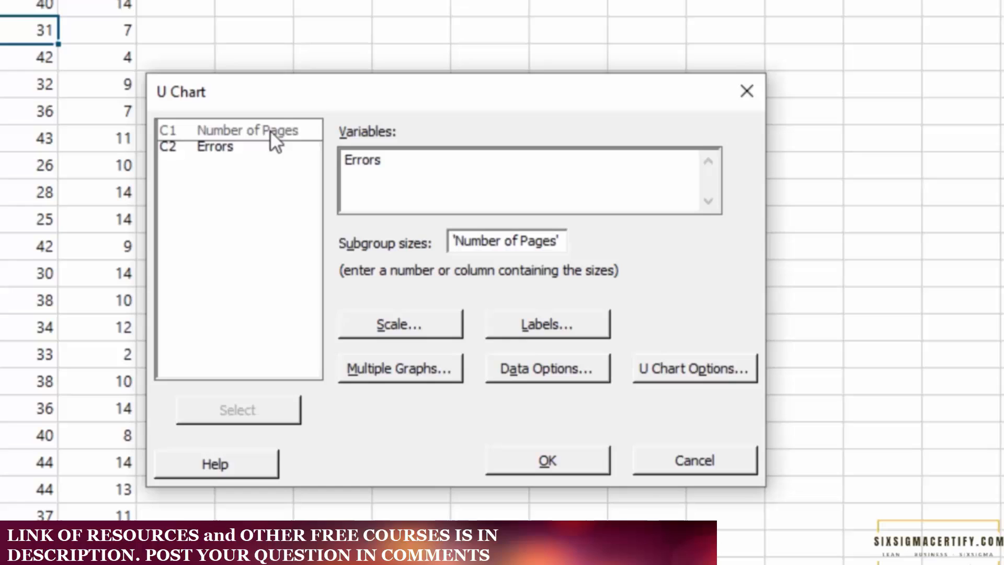
# - Enable all tests for special causes in the U chart options and generate the U chart of Errors
pyautogui.click(685, 371)
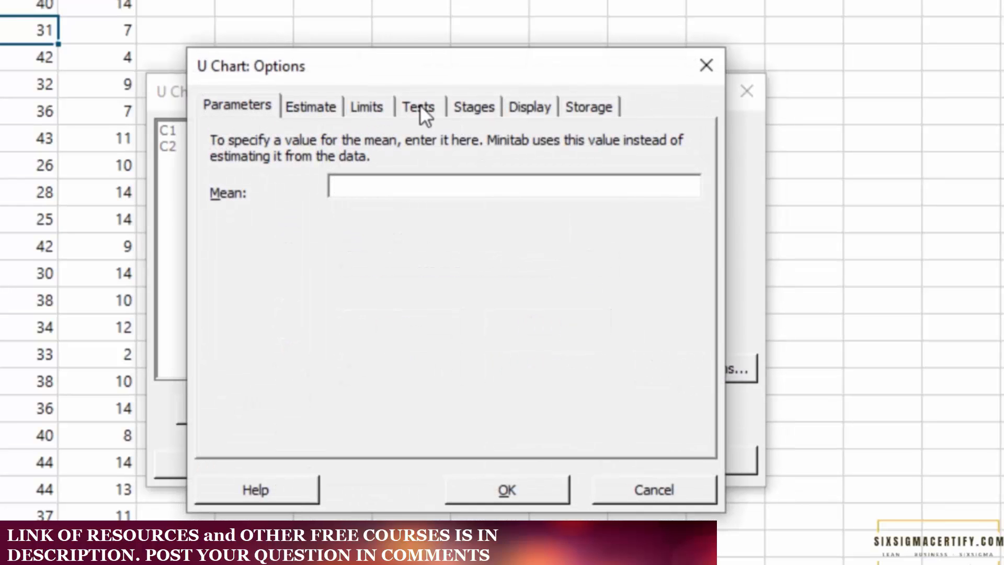
pyautogui.click(418, 108)
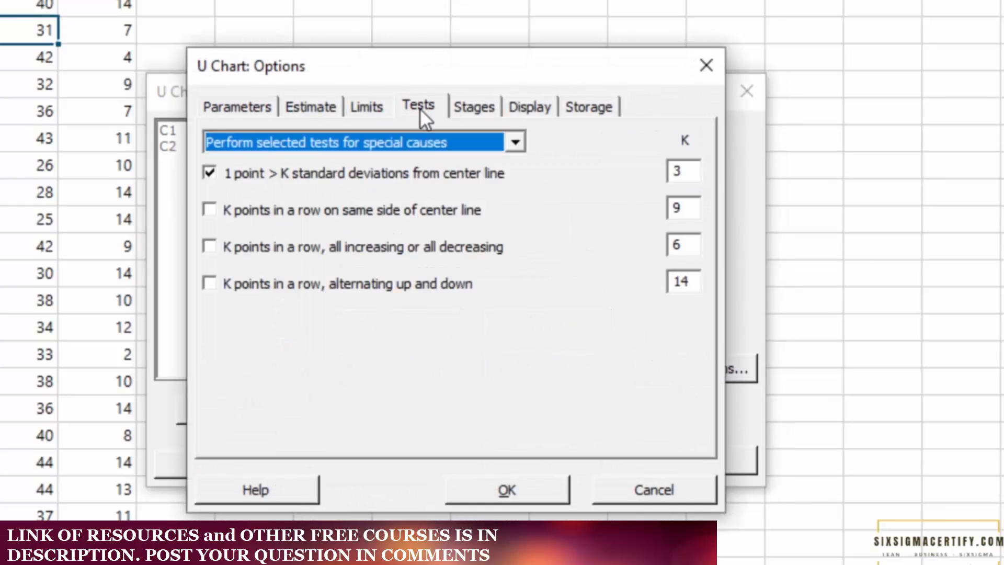
pyautogui.click(425, 143)
pyautogui.click(375, 164)
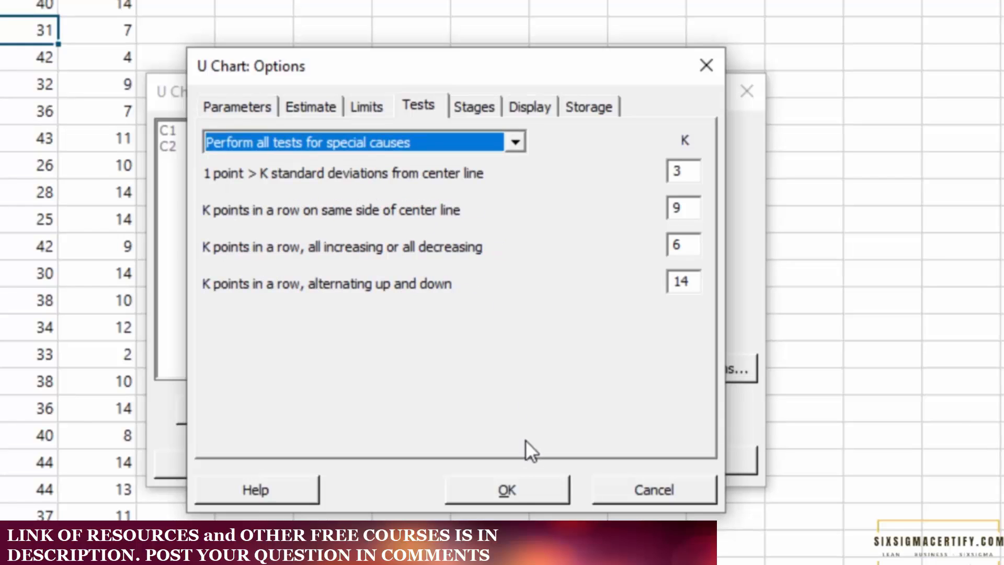
pyautogui.click(516, 480)
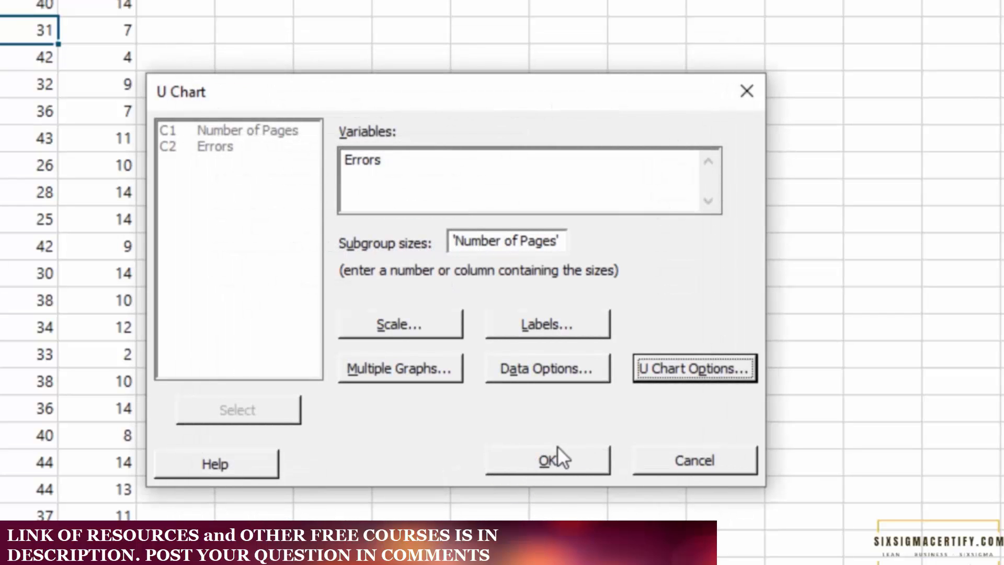
pyautogui.click(556, 463)
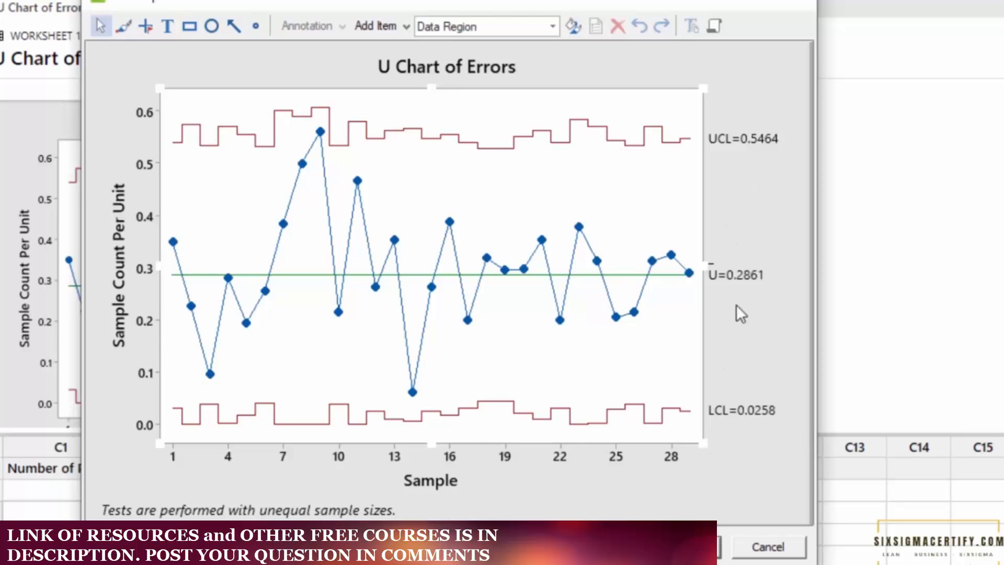
pyautogui.moveTo(192, 130); pyautogui.dragTo(196, 130)
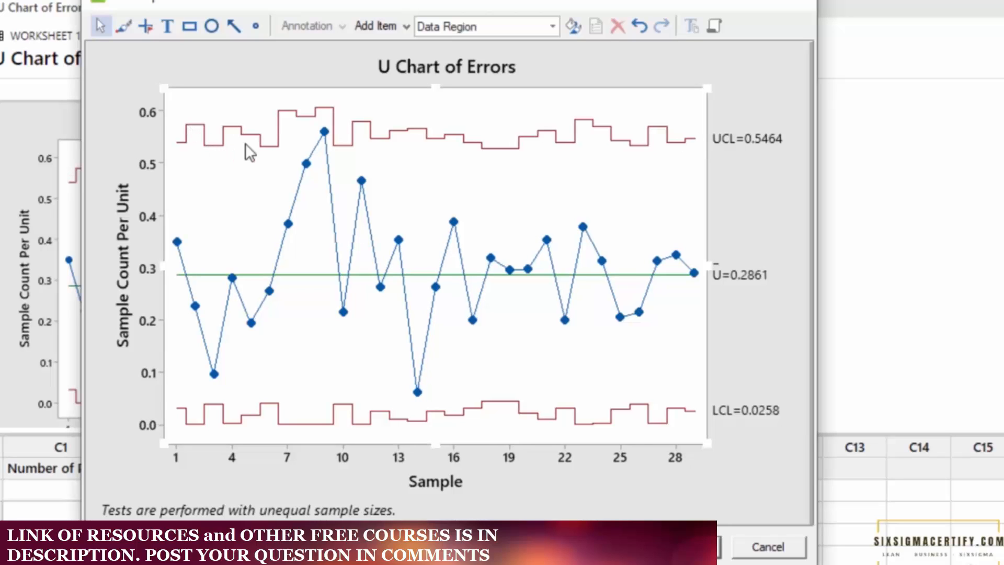
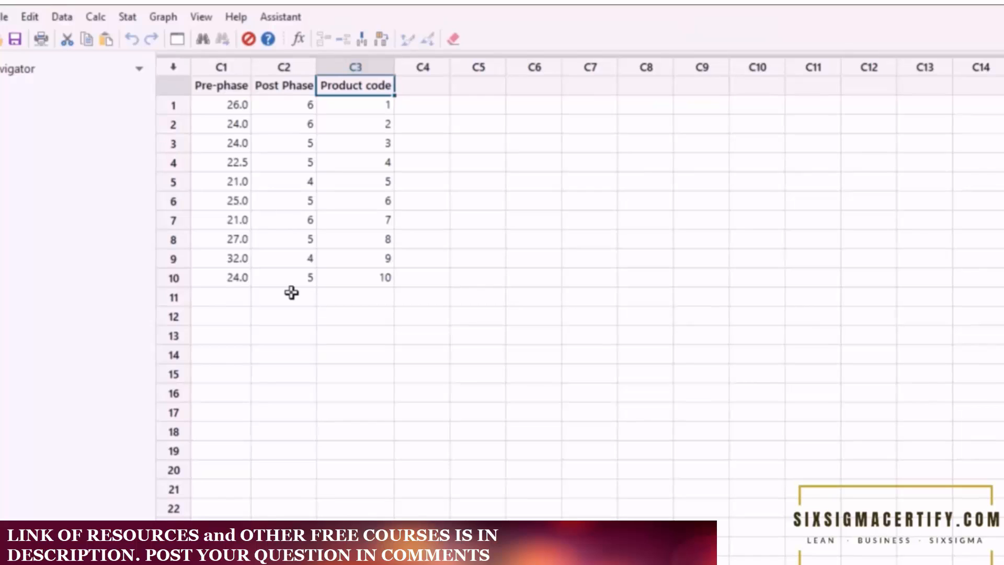
# - Create an Individuals control chart with 'Pre-phase' as the variable
pyautogui.click(128, 17)
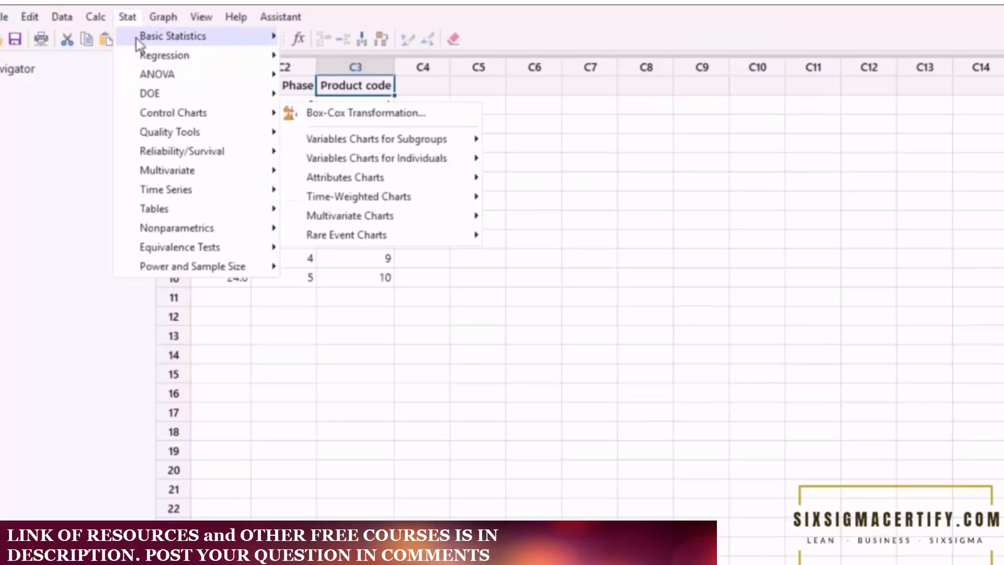
pyautogui.moveTo(162, 115)
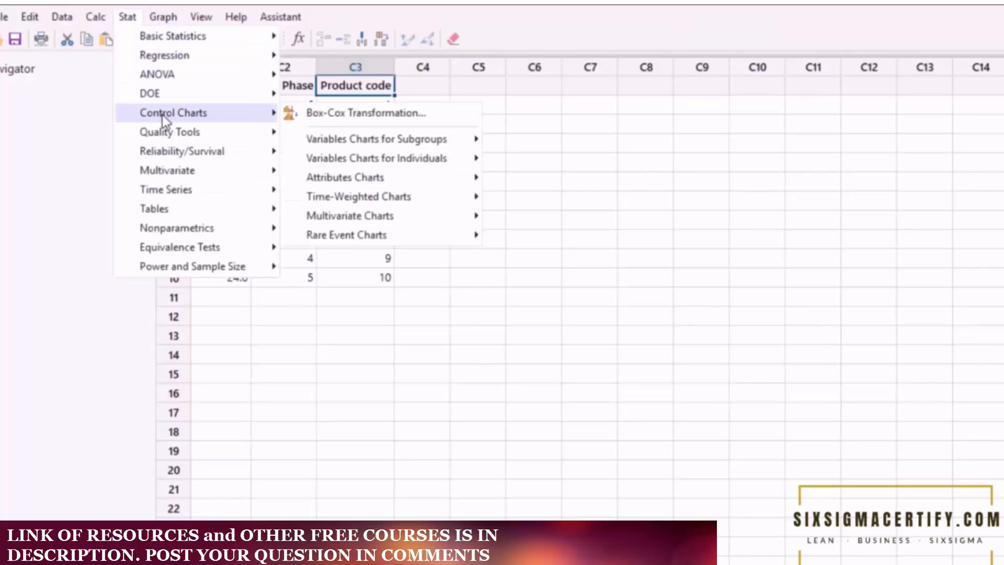
pyautogui.moveTo(358, 160)
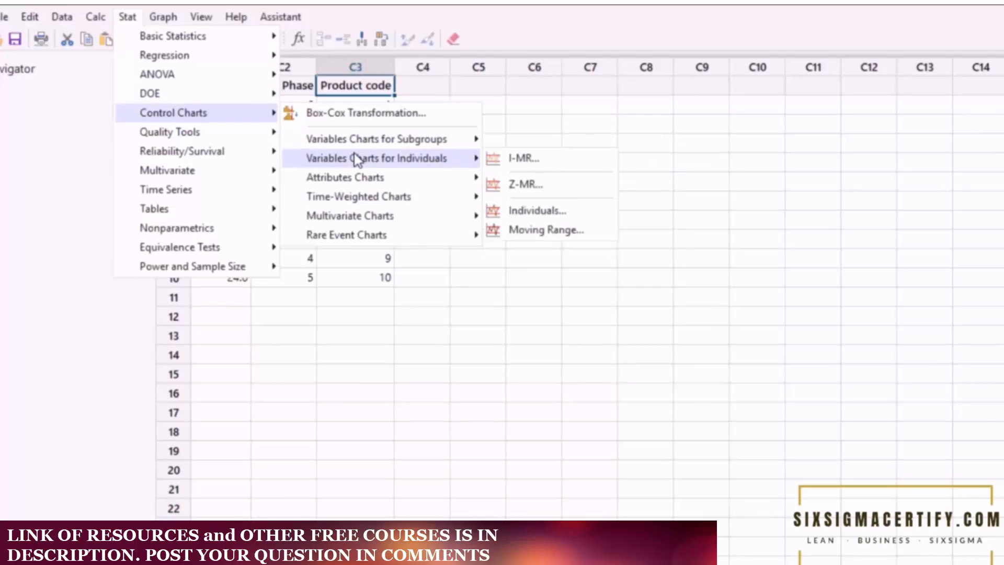
pyautogui.click(544, 215)
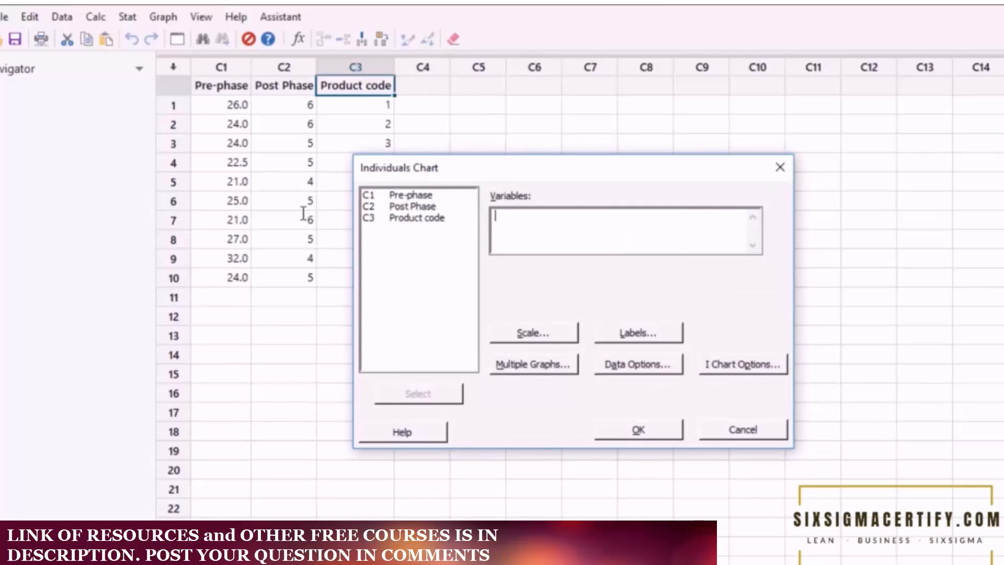
pyautogui.doubleClick(413, 207)
pyautogui.click(660, 437)
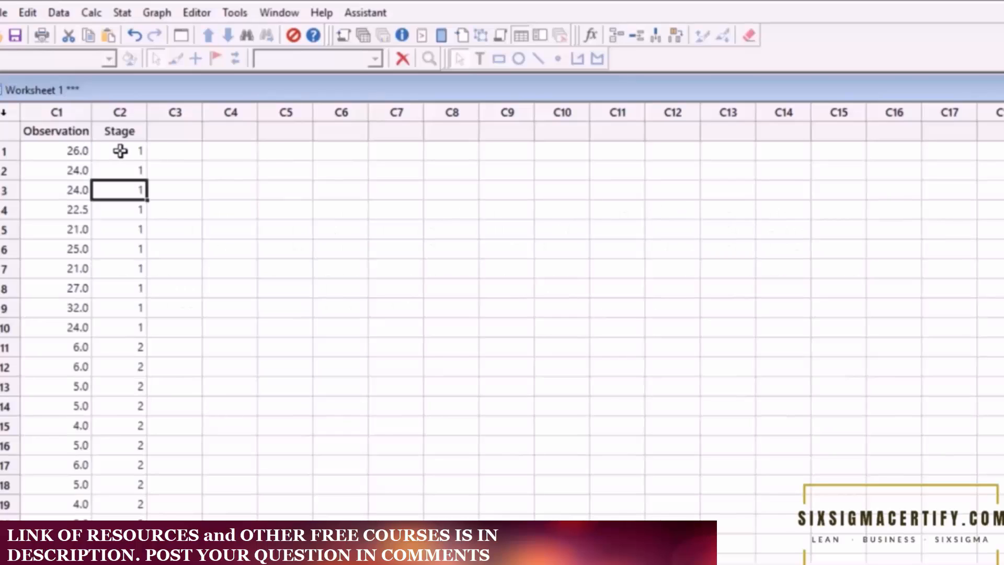
# - Review the values in the Observation column, from its header through the first eight rows and back
pyautogui.click(69, 132)
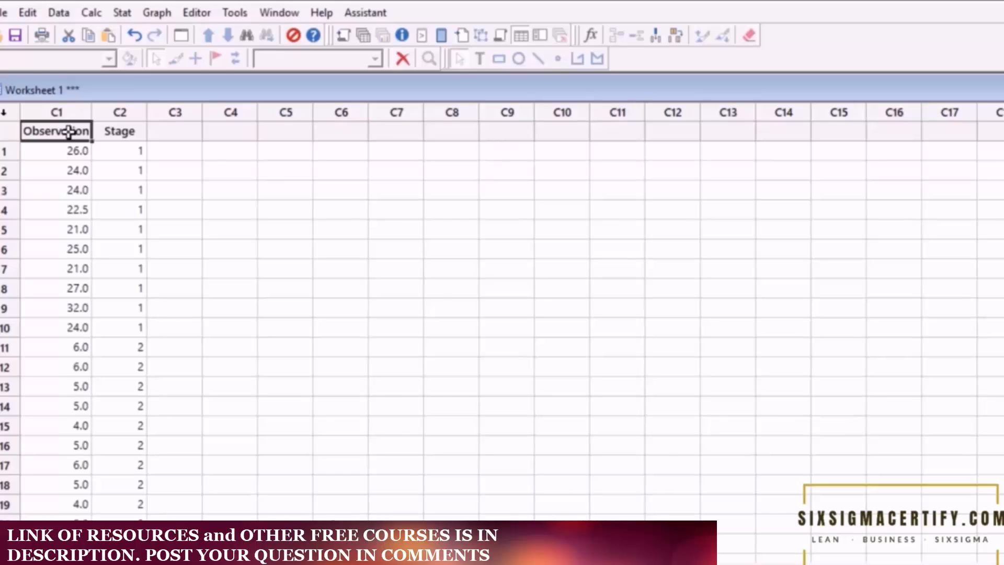
pyautogui.press('Down')
pyautogui.press('Down')
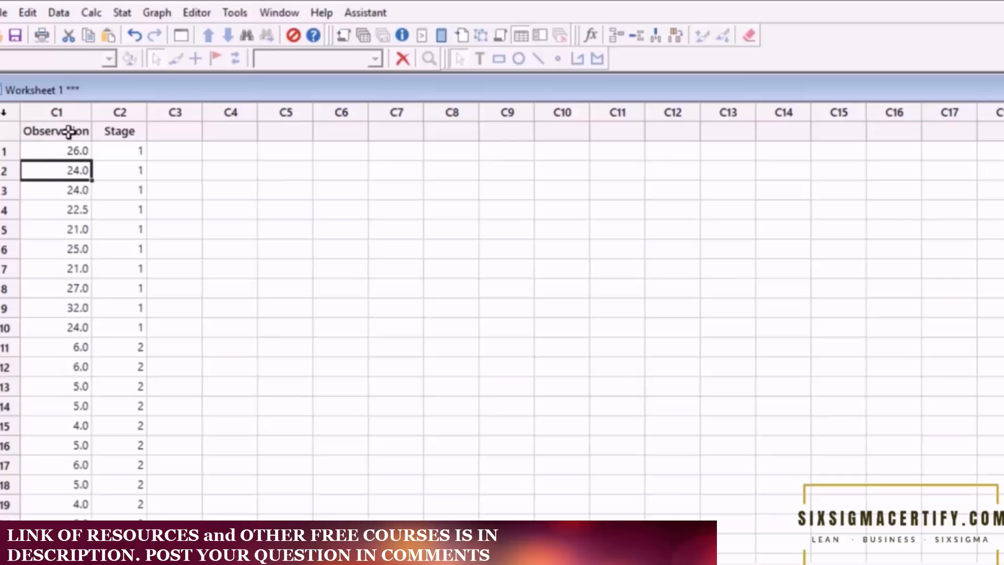
pyautogui.press('Down')
pyautogui.press('Down')
pyautogui.press('Down')
pyautogui.press('Down')
pyautogui.press('Down')
pyautogui.press('Down')
pyautogui.press('Up')
pyautogui.press('Up')
pyautogui.press('Up')
pyautogui.press('Up')
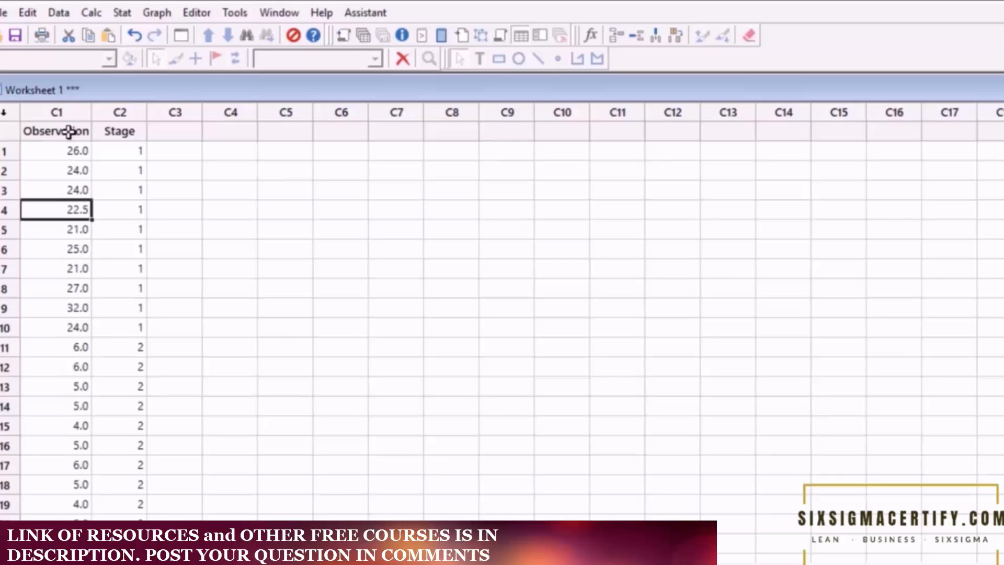
pyautogui.press('Up')
pyautogui.press('Up')
pyautogui.press('Up')
pyautogui.press('Up')
# - Examine how the Stage column groups the observations, going through its values down to row 20
pyautogui.press('Right')
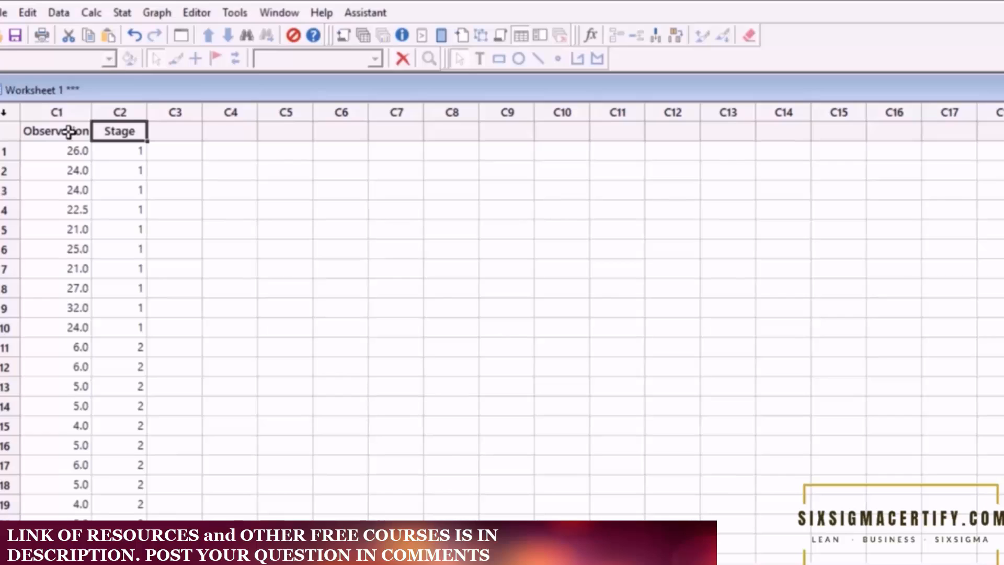
pyautogui.press('Down')
pyautogui.press('Up')
pyautogui.press('Down')
pyautogui.press('Down')
pyautogui.press('Down')
pyautogui.press('Down')
pyautogui.press('Down')
pyautogui.press('Down')
pyautogui.press('Down')
pyautogui.press('Down')
pyautogui.press('Down')
pyautogui.press('Down')
pyautogui.press('Down')
pyautogui.press('Down')
pyautogui.press('Down')
pyautogui.press('Down')
pyautogui.press('Down')
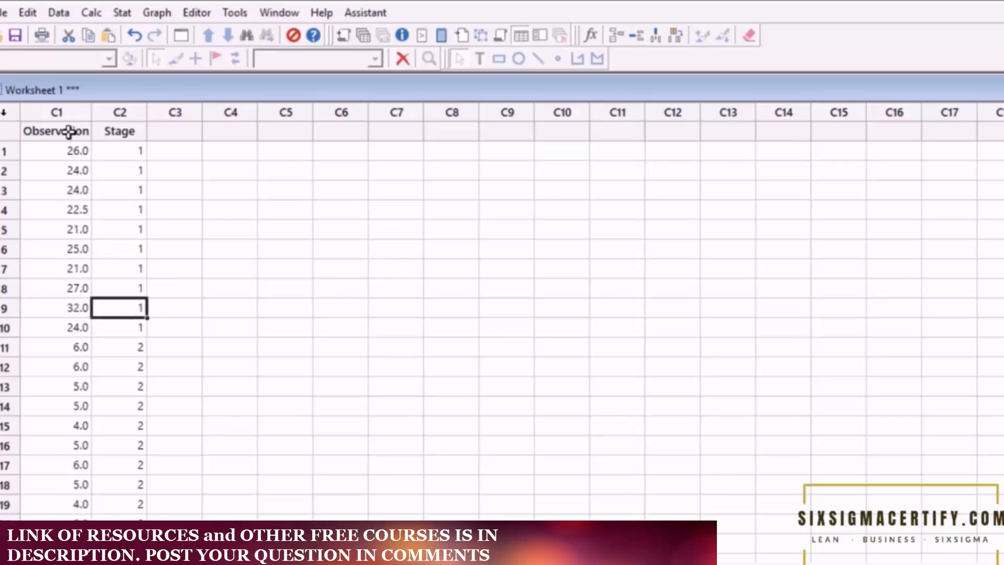
pyautogui.press('Down')
pyautogui.press('Down')
pyautogui.press('Down')
pyautogui.press('Down')
pyautogui.press('Down')
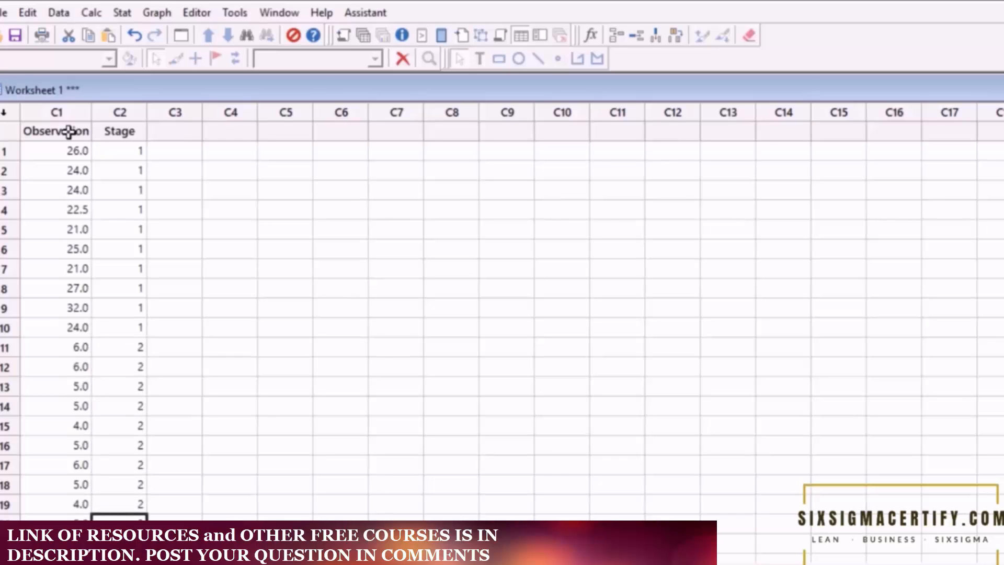
# - Set up an Individuals chart, replacing the 'Pre-phase' variable with 'Observation'
pyautogui.click(124, 13)
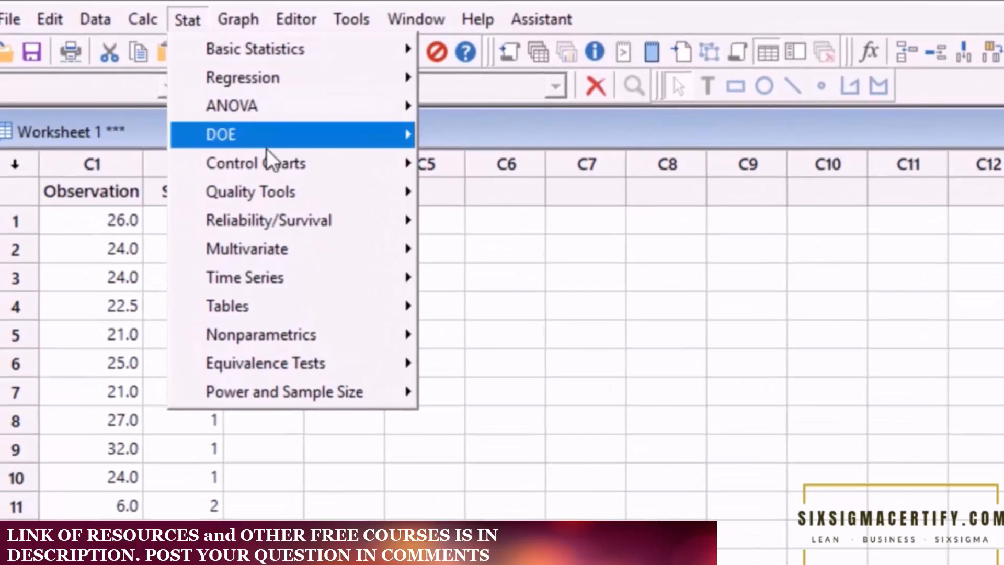
pyautogui.moveTo(267, 166)
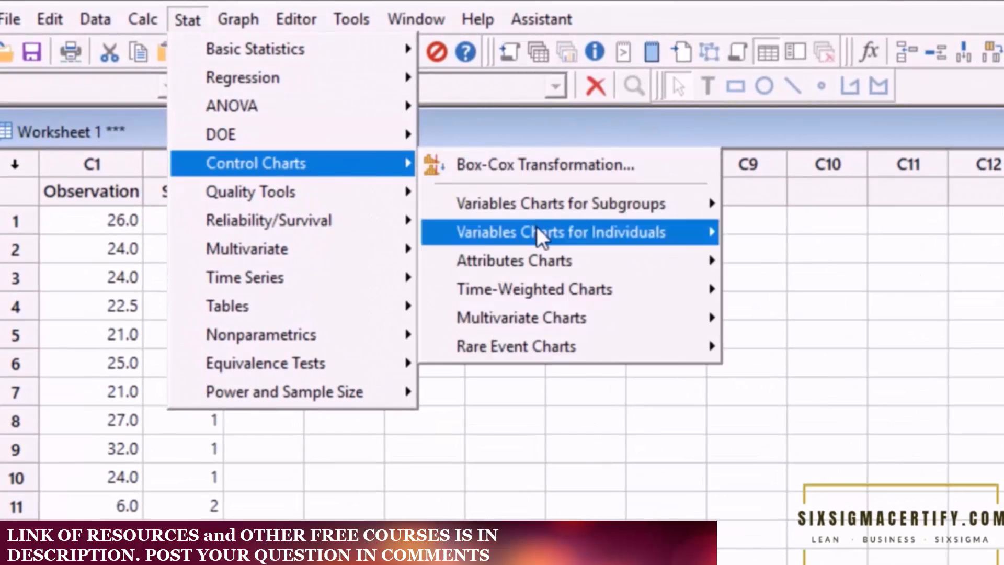
pyautogui.moveTo(539, 237)
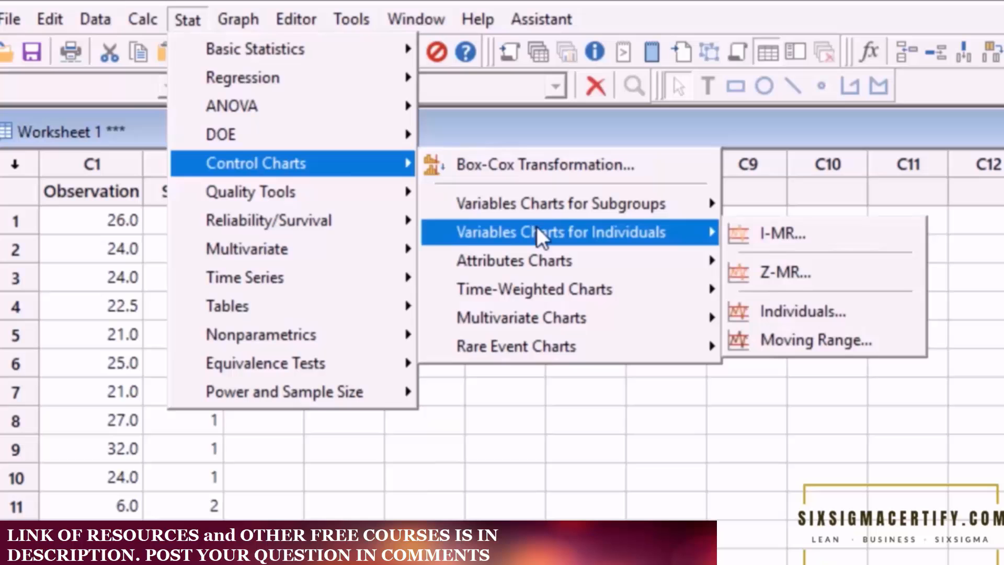
pyautogui.click(836, 309)
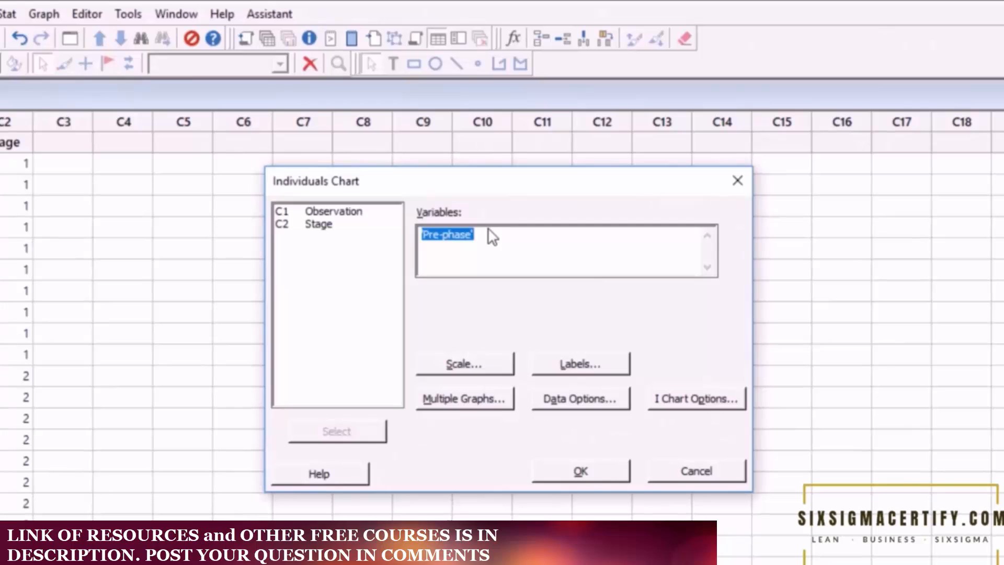
pyautogui.press('BackSpace')
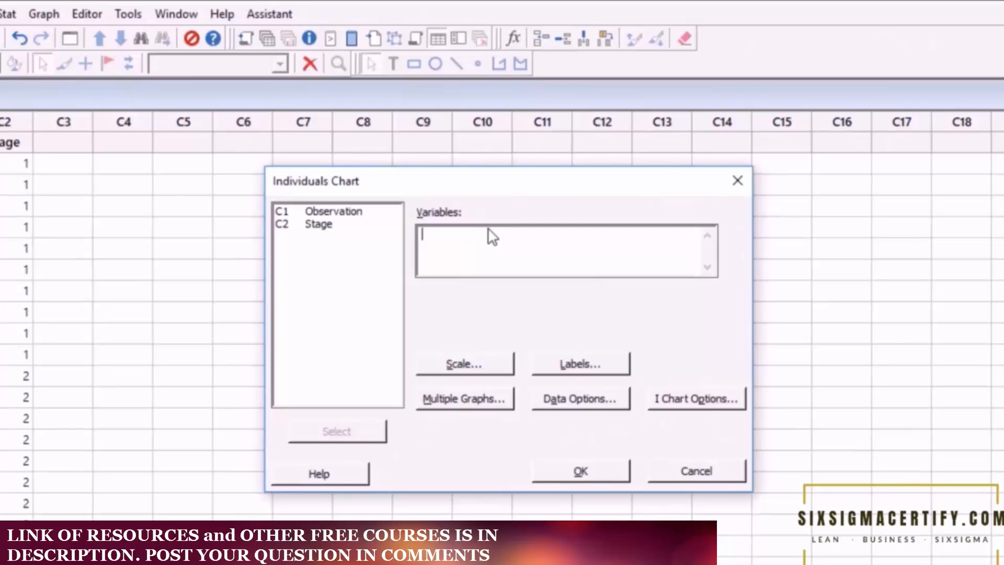
pyautogui.doubleClick(346, 210)
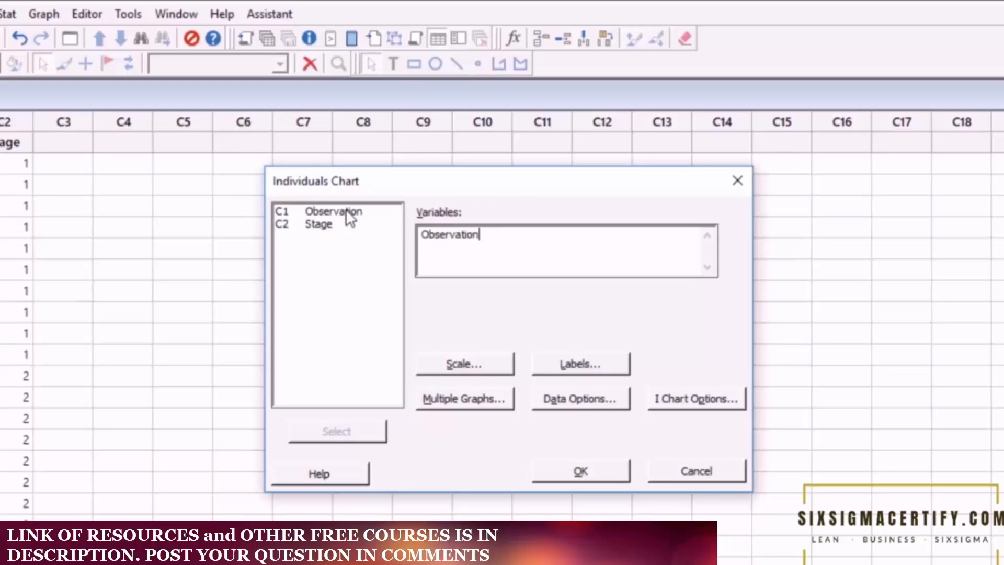
# - Define the chart's stages with the 'Stage' column, starting a new stage with each new value, and generate the chart
pyautogui.click(696, 399)
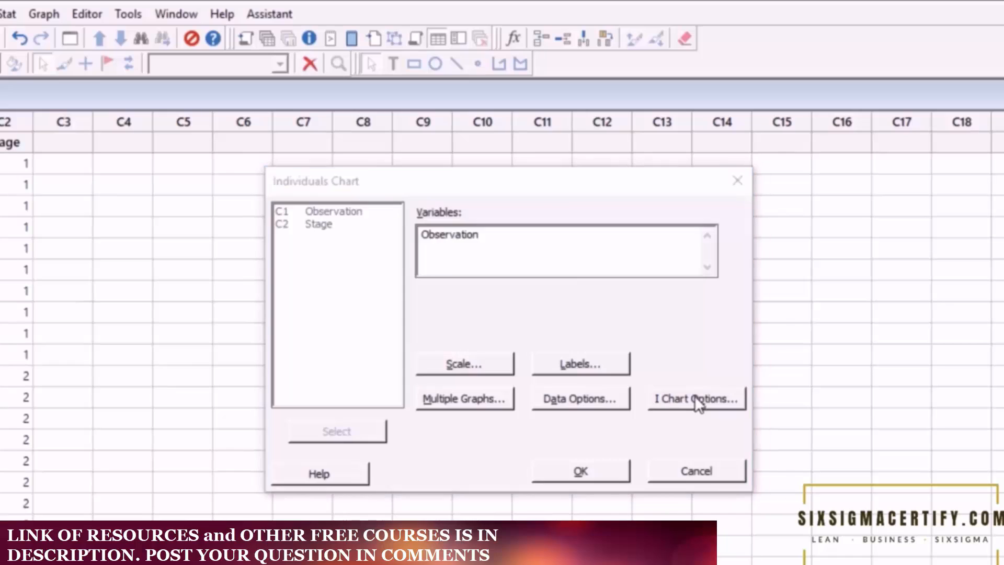
pyautogui.click(528, 167)
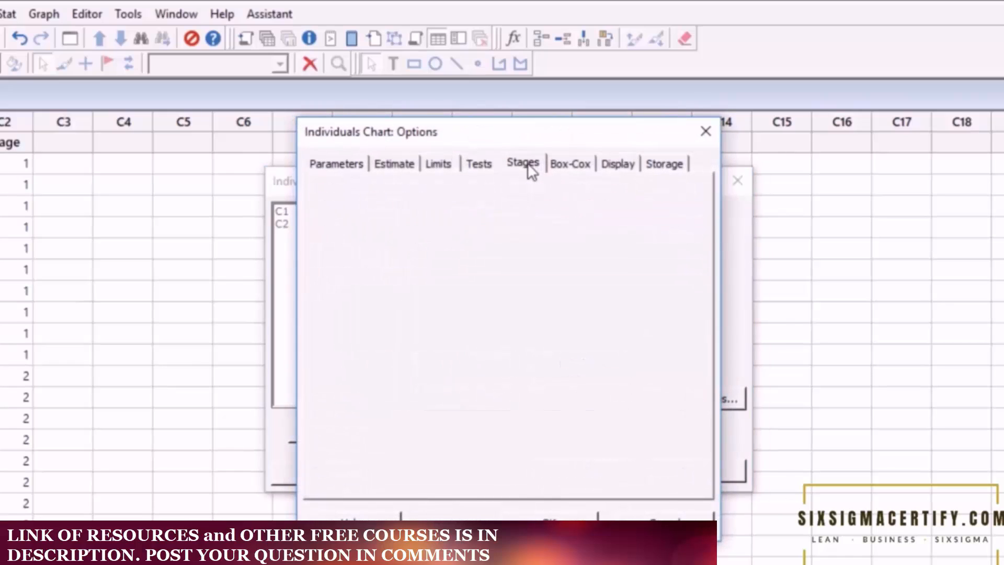
pyautogui.click(521, 207)
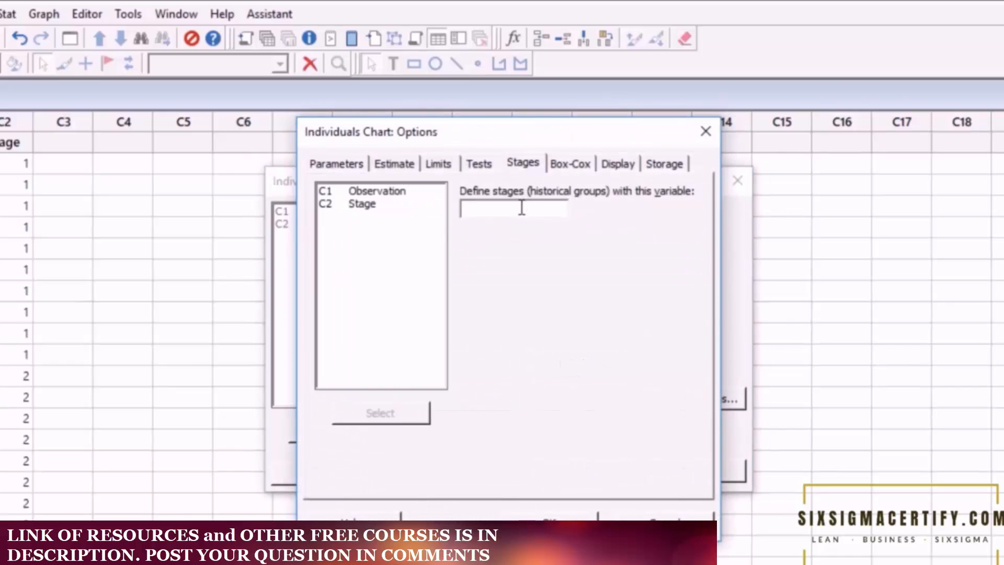
pyautogui.doubleClick(363, 205)
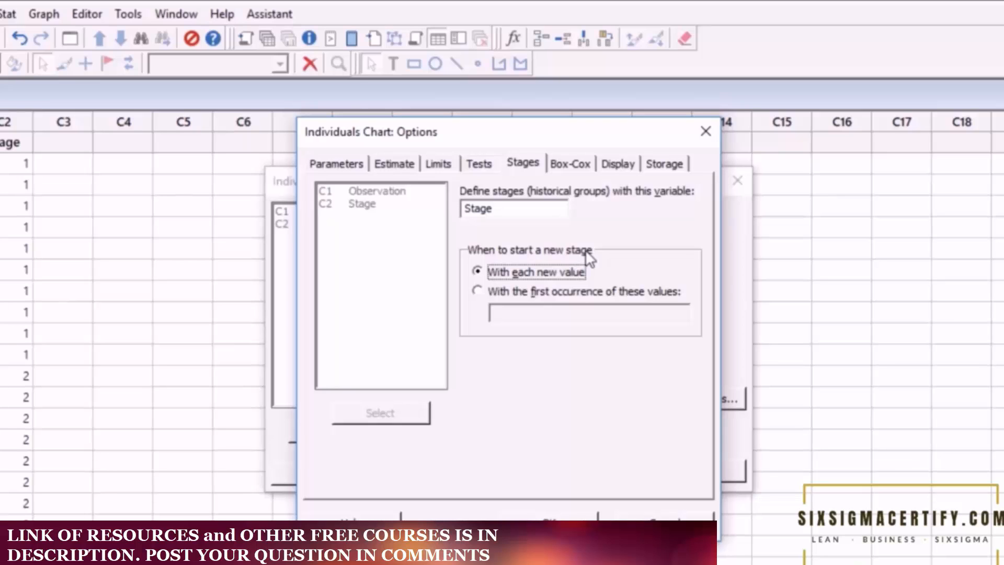
pyautogui.click(548, 518)
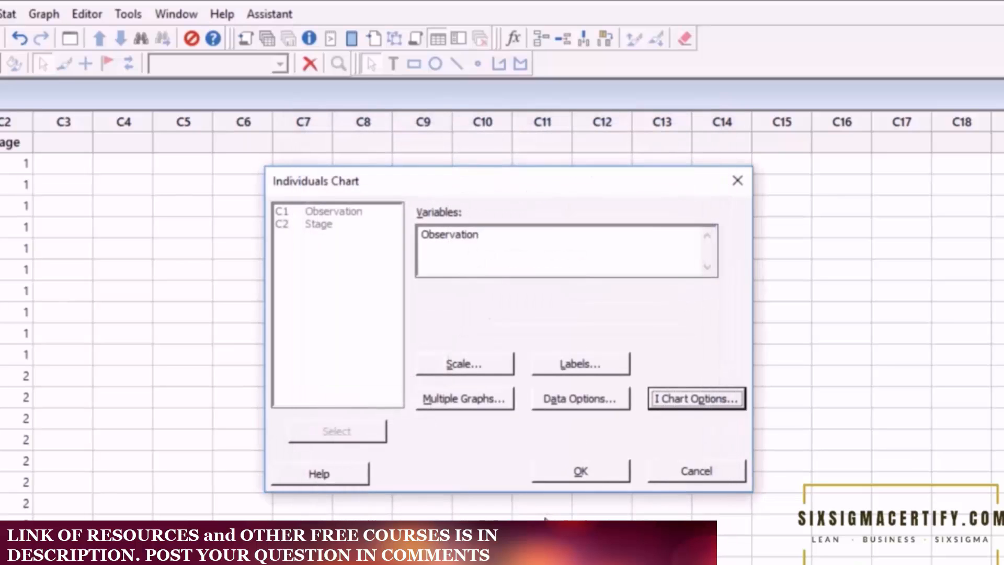
pyautogui.click(581, 472)
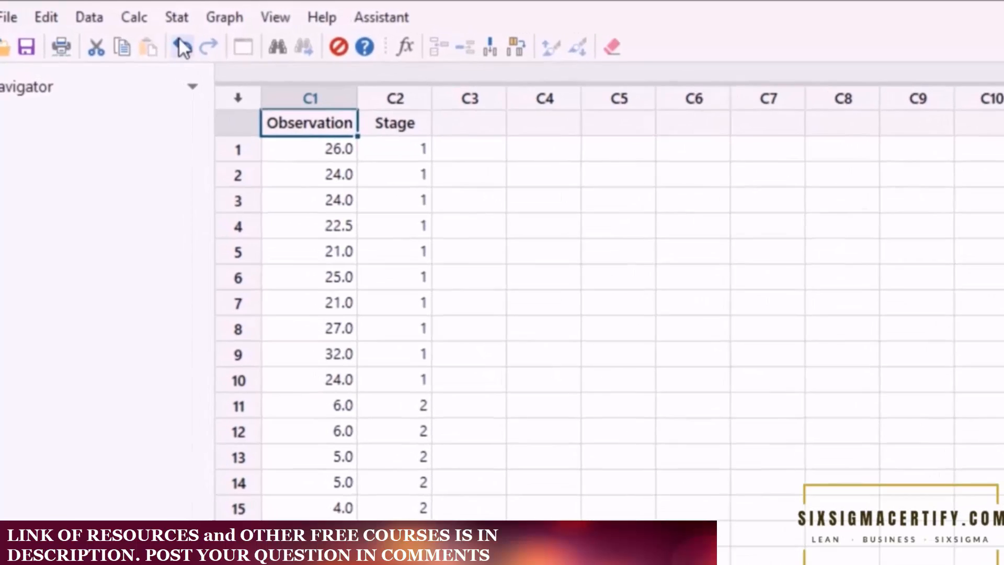
# - Start an Individuals chart on the Observation and Stage worksheet, with 'Observation' as the variable
pyautogui.click(190, 17)
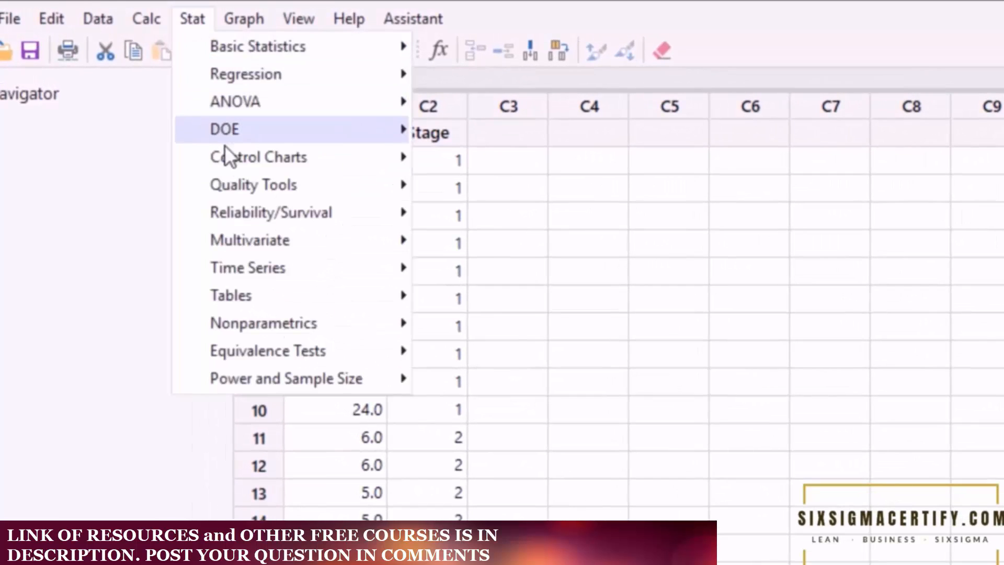
pyautogui.moveTo(228, 165)
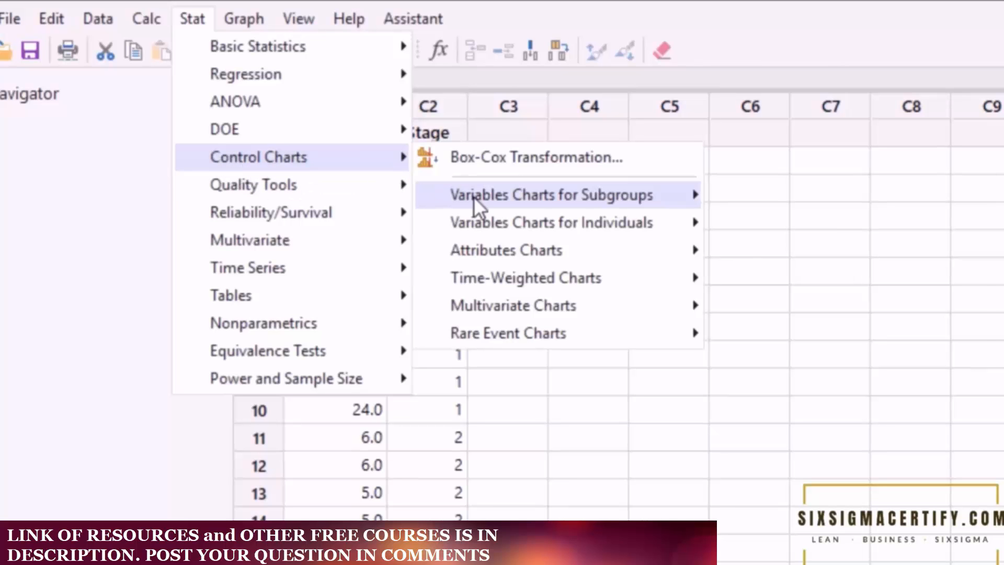
pyautogui.moveTo(492, 216)
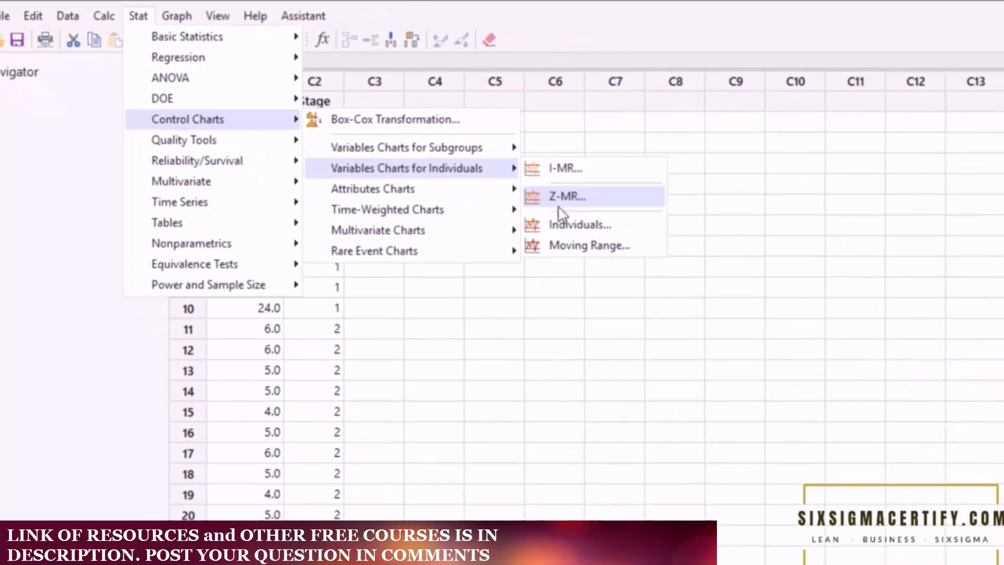
pyautogui.click(706, 270)
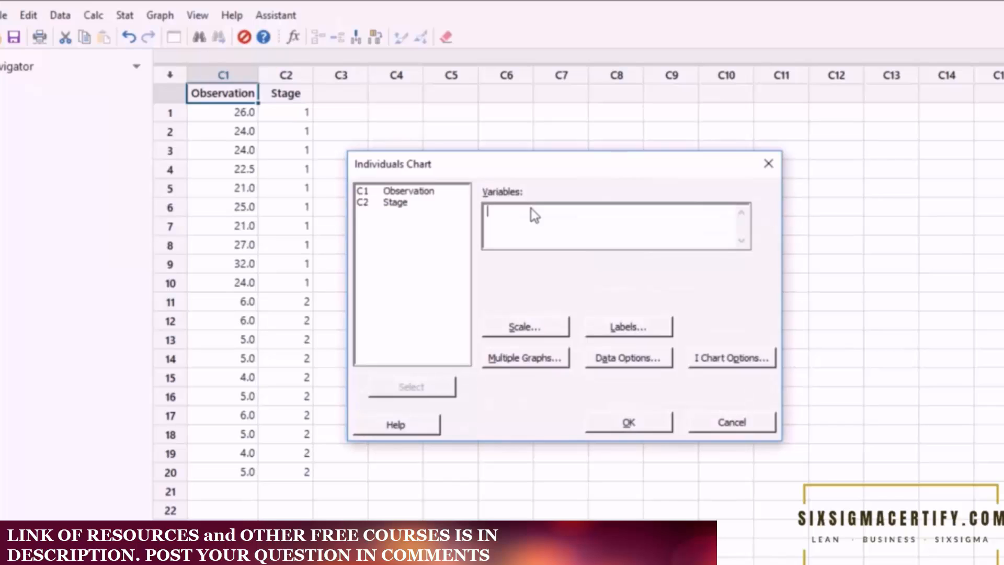
pyautogui.doubleClick(413, 191)
# - Split the Individuals chart by the 'Stage' variable, with a new stage at each new value, and create the graph
pyautogui.click(703, 363)
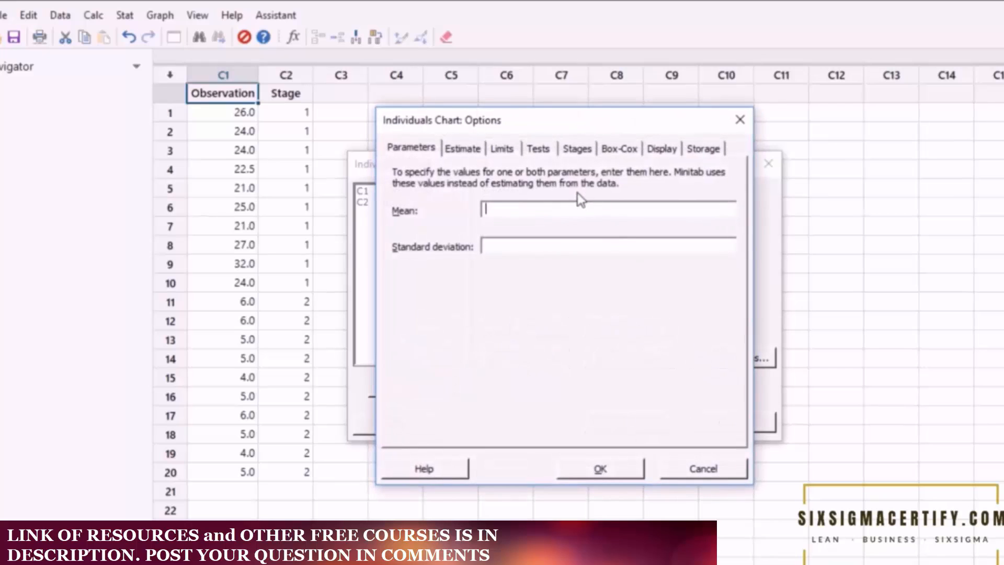
pyautogui.click(578, 150)
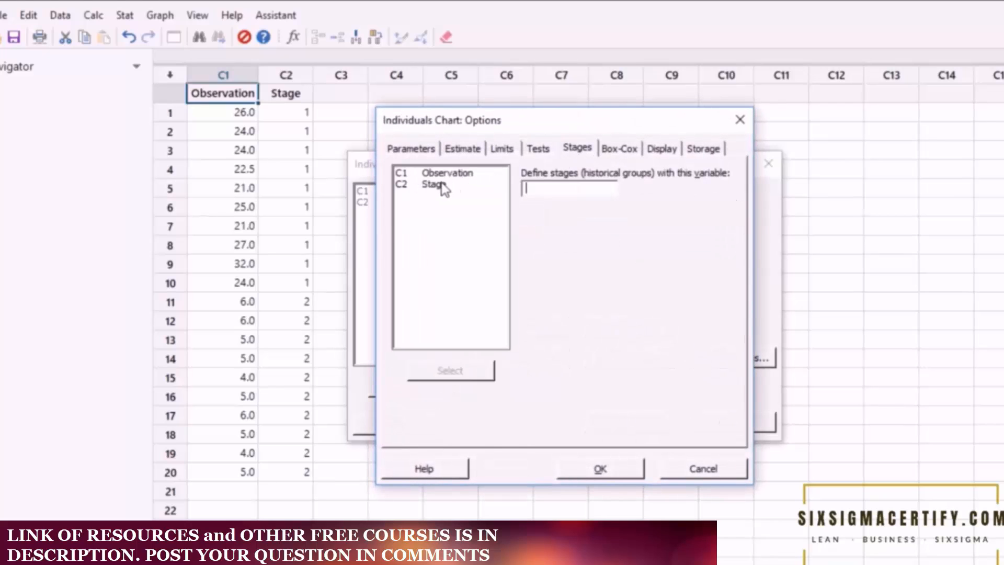
pyautogui.doubleClick(438, 185)
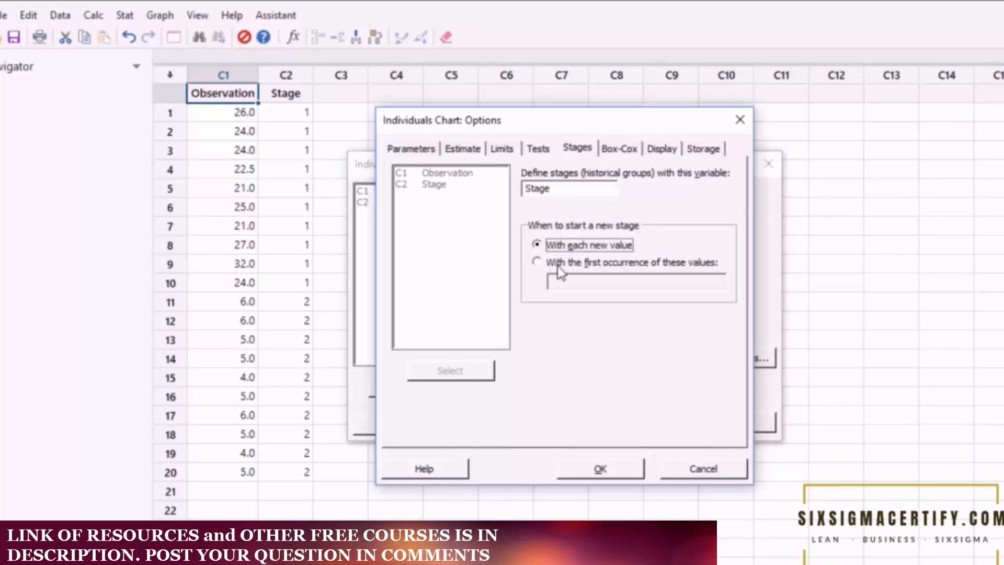
pyautogui.click(585, 472)
pyautogui.click(628, 427)
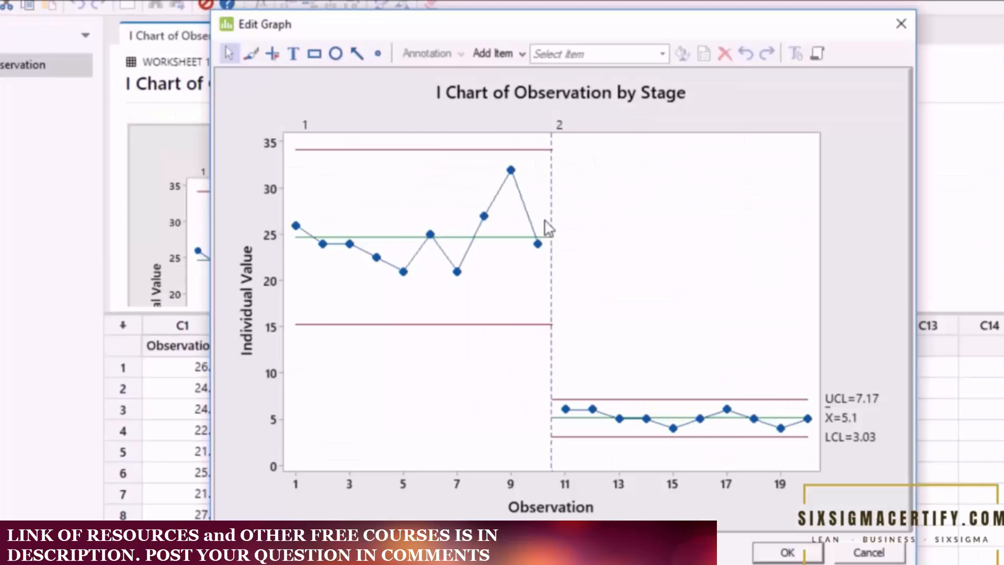